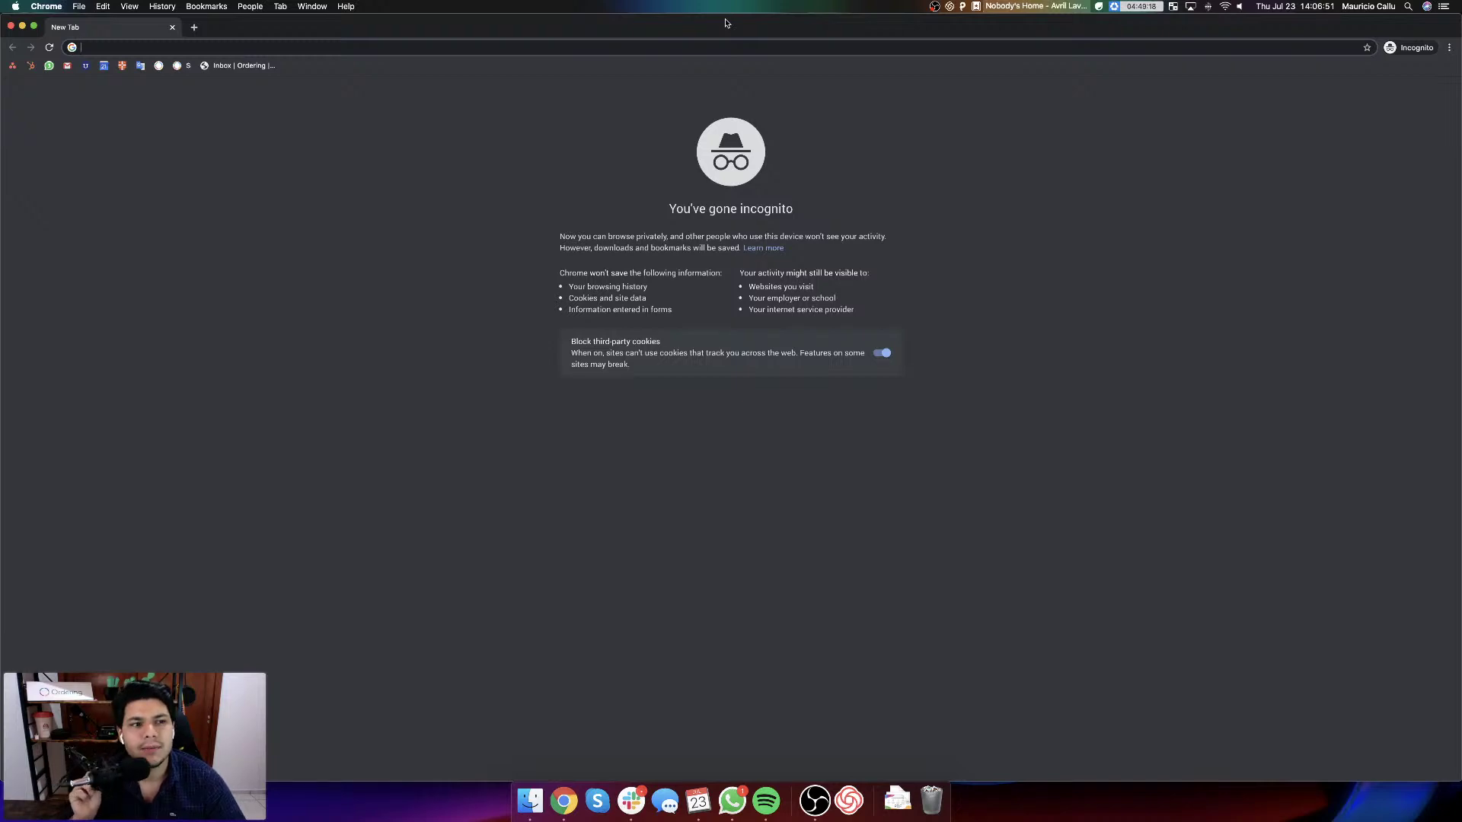
Search Google for 'enrollment apple' and open the 'Before You Enroll - Apple Developer Program' result
type("enro")
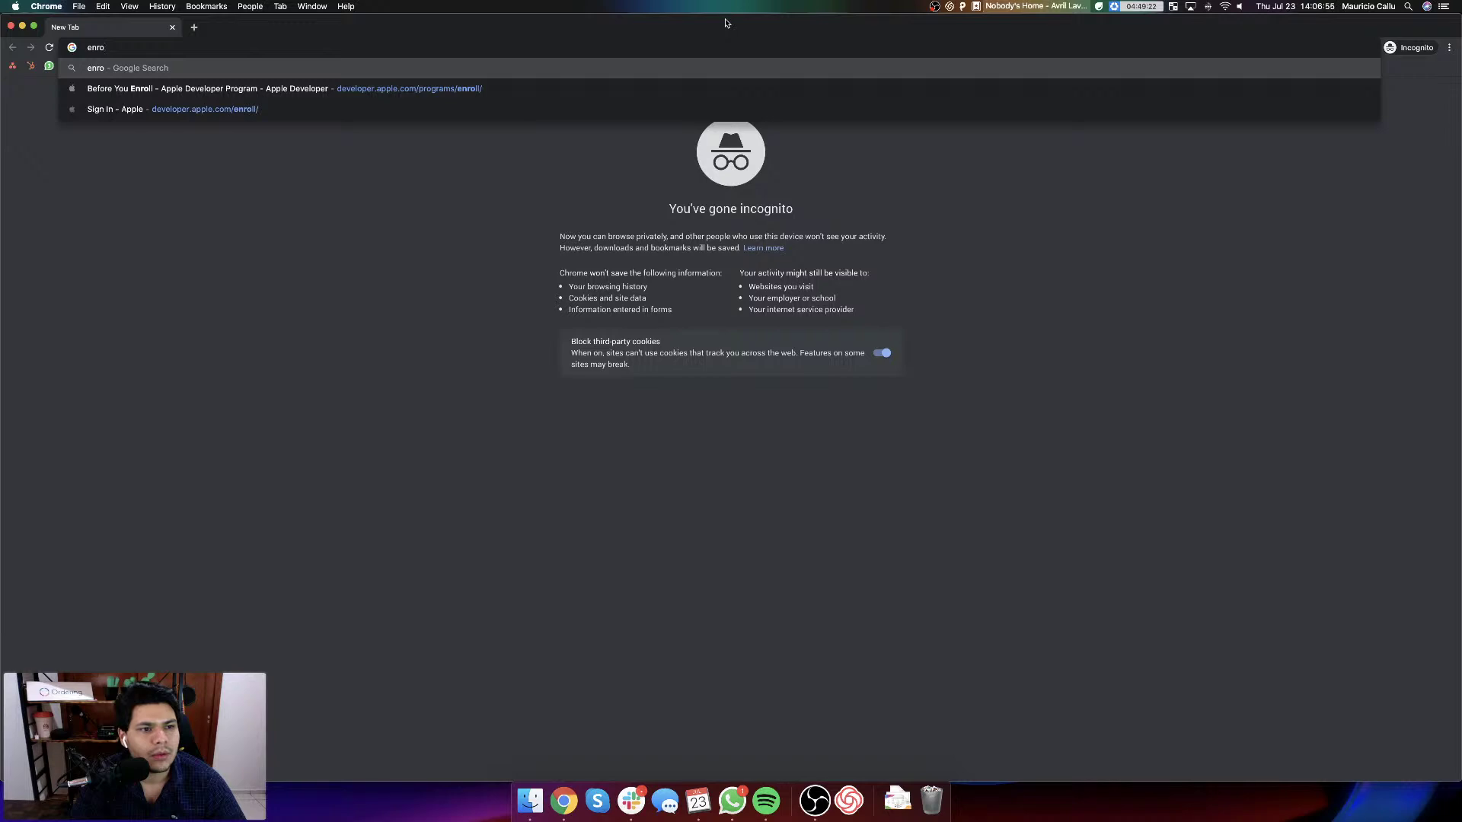
type("llment")
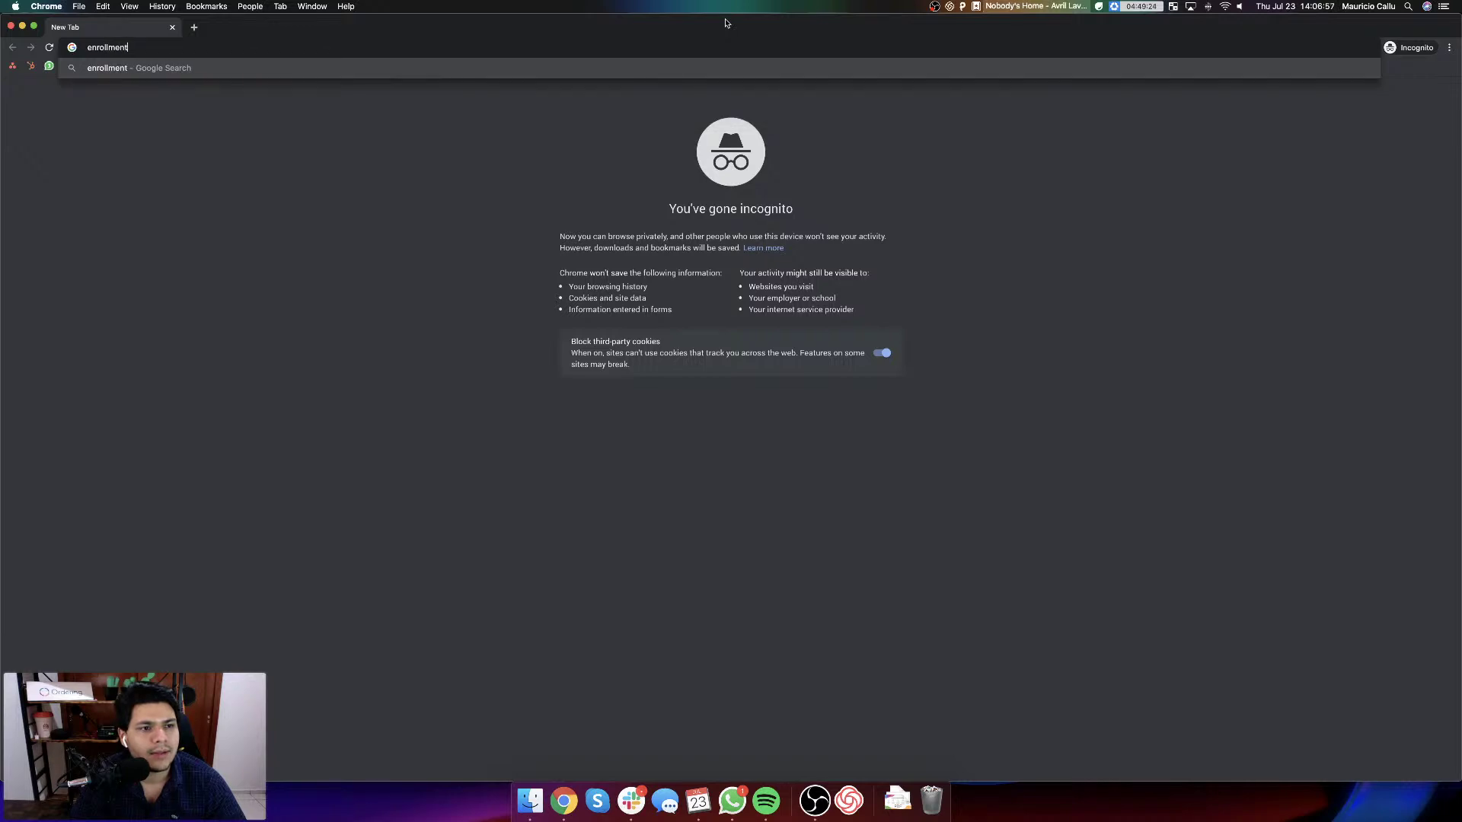
type(" apple")
key("Return")
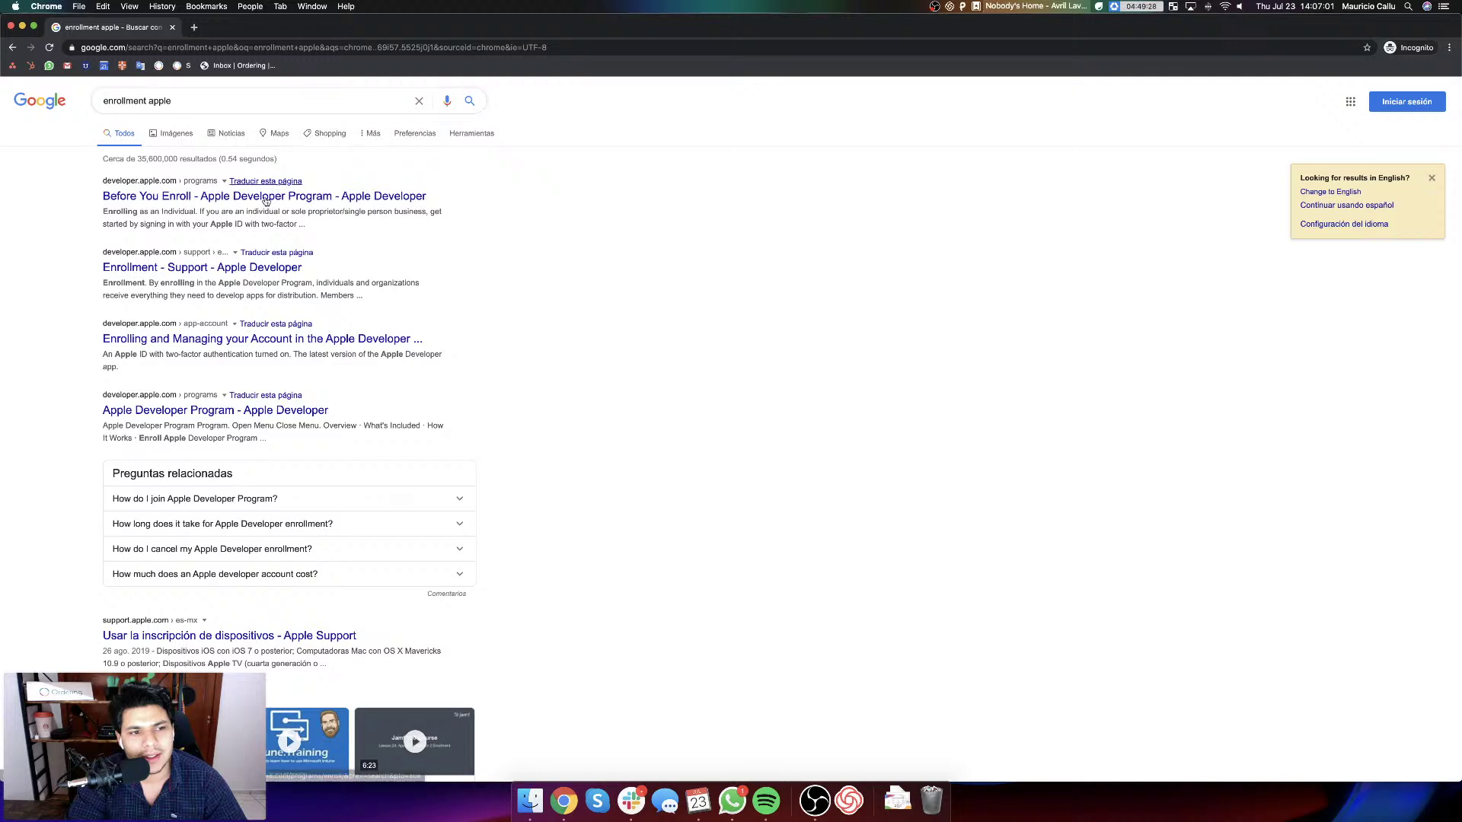
left_click(265, 197)
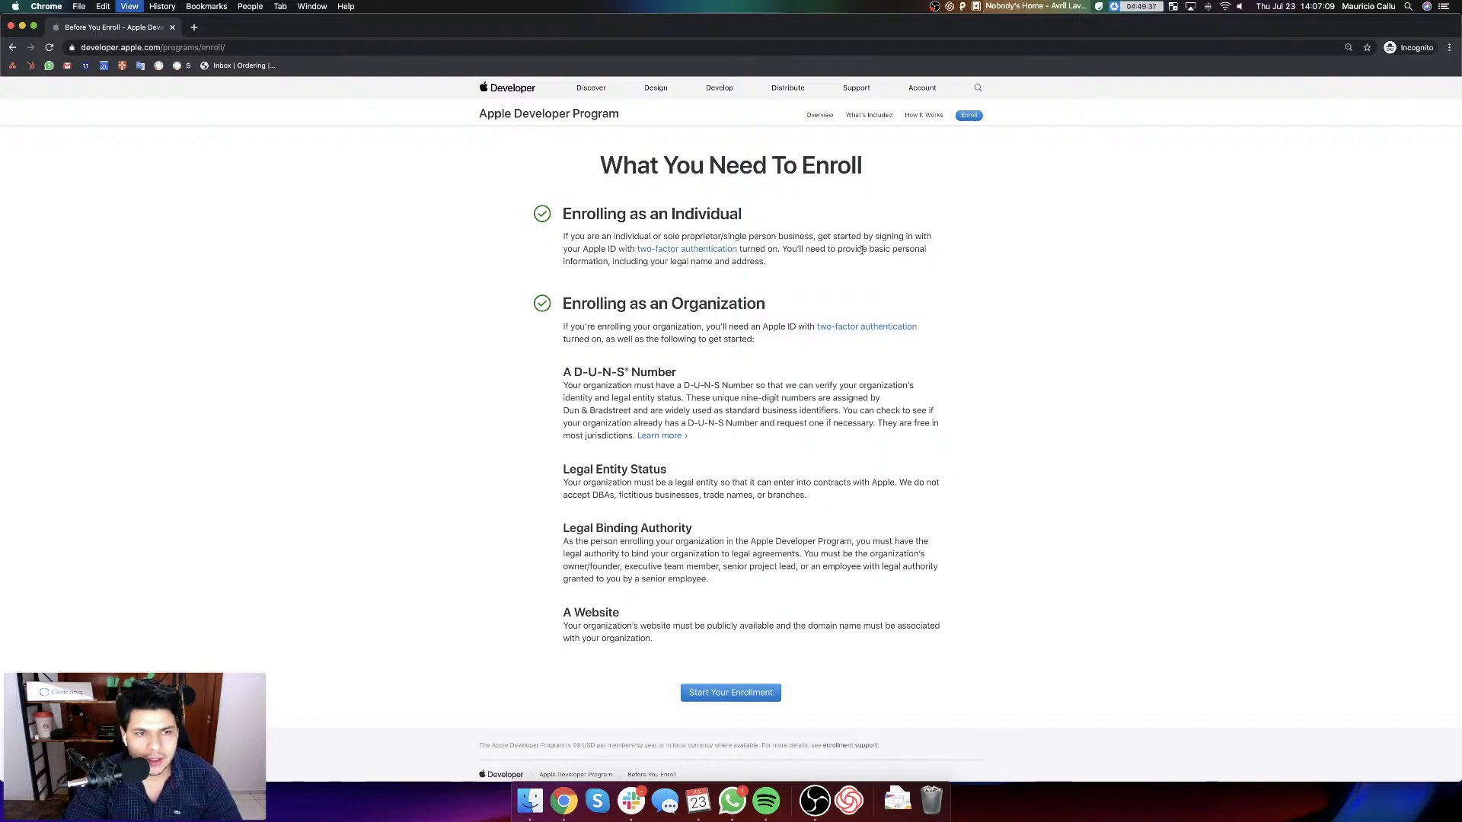
Zoom the What You Need To Enroll page in two levels, review the requirements, and open the D-U-N-S Learn more article
key("super+equal")
key("super+equal")
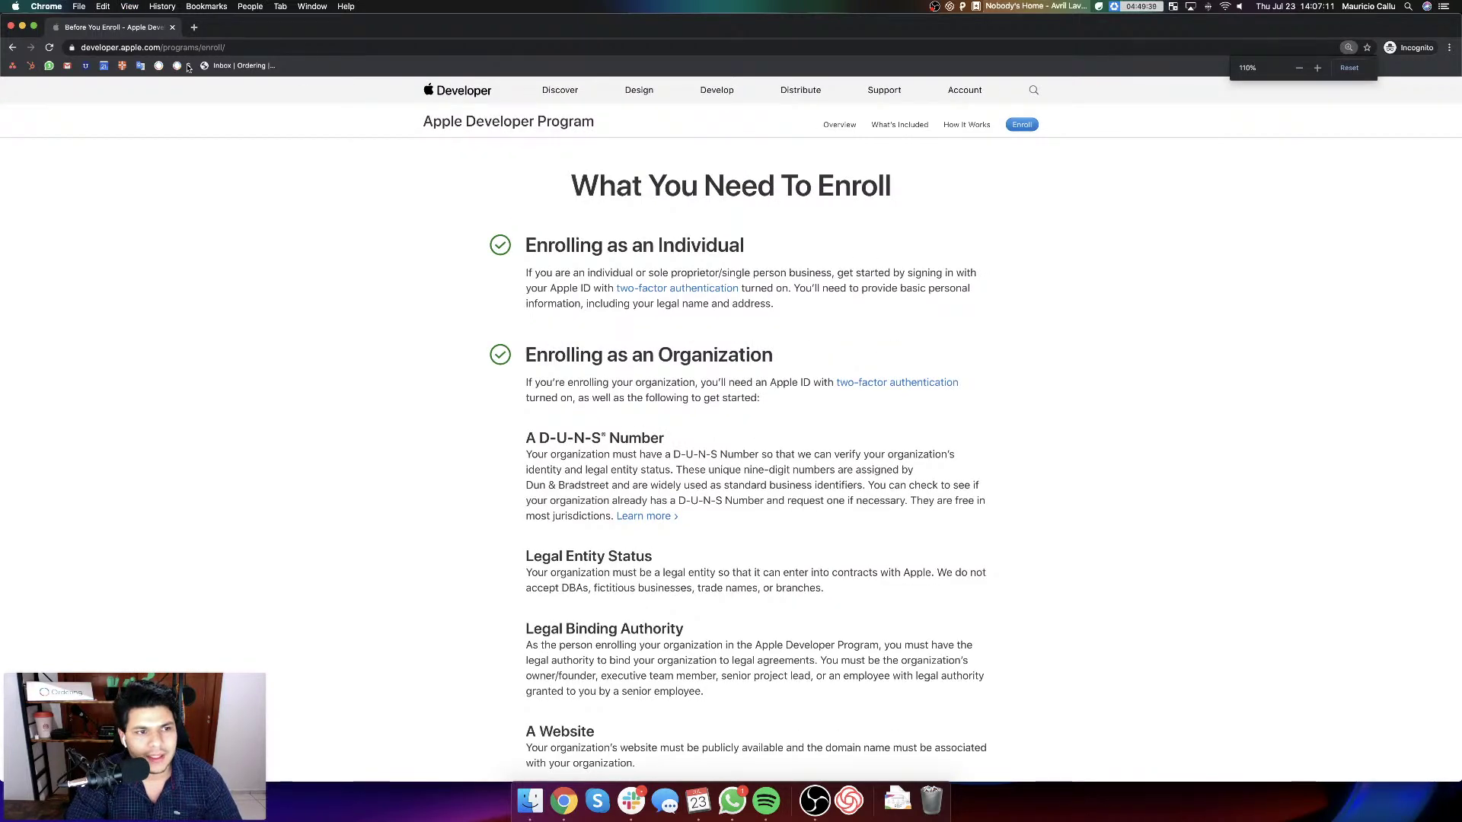
left_click(279, 43)
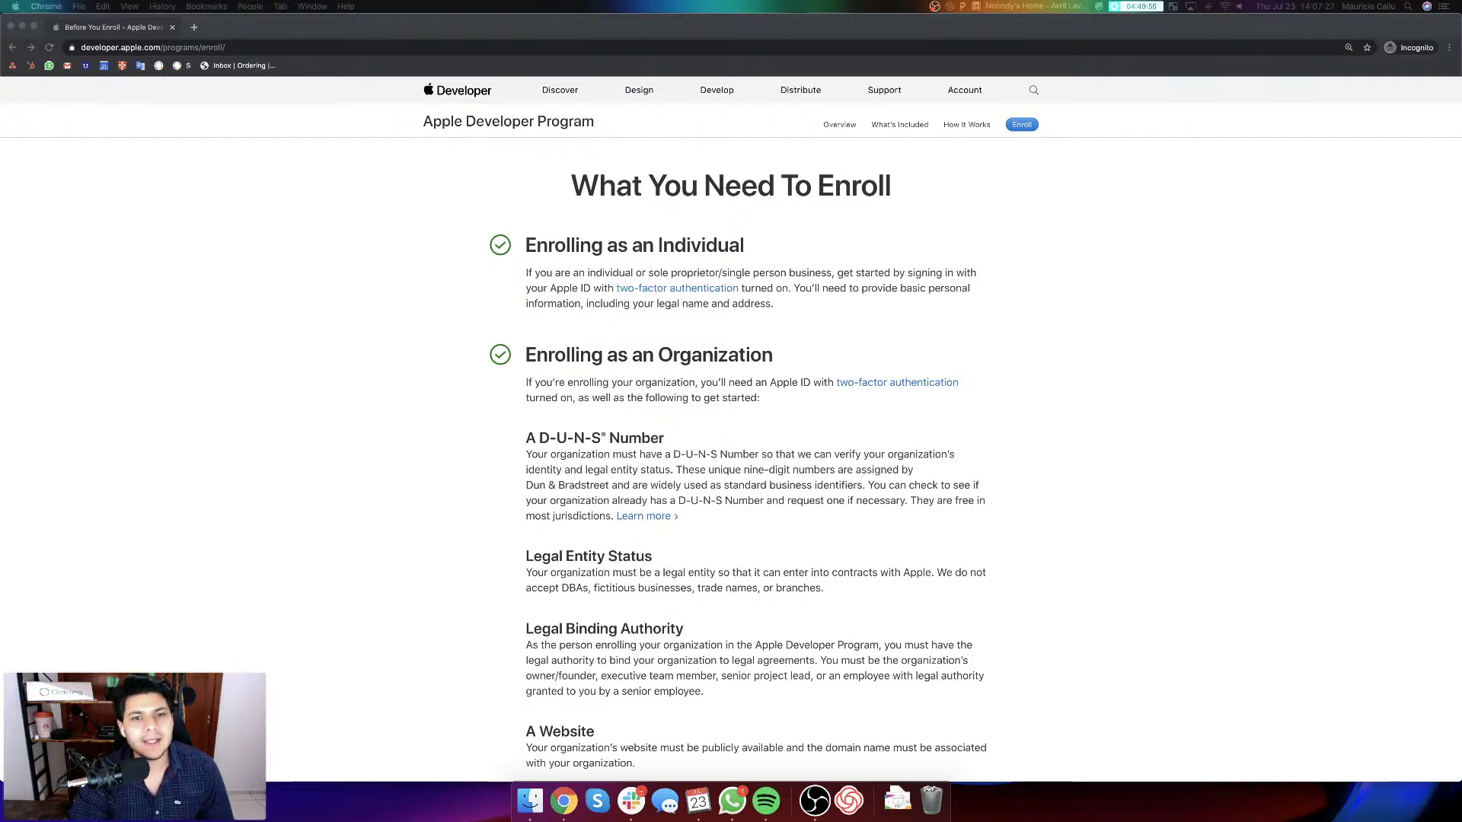
left_click(1132, 494)
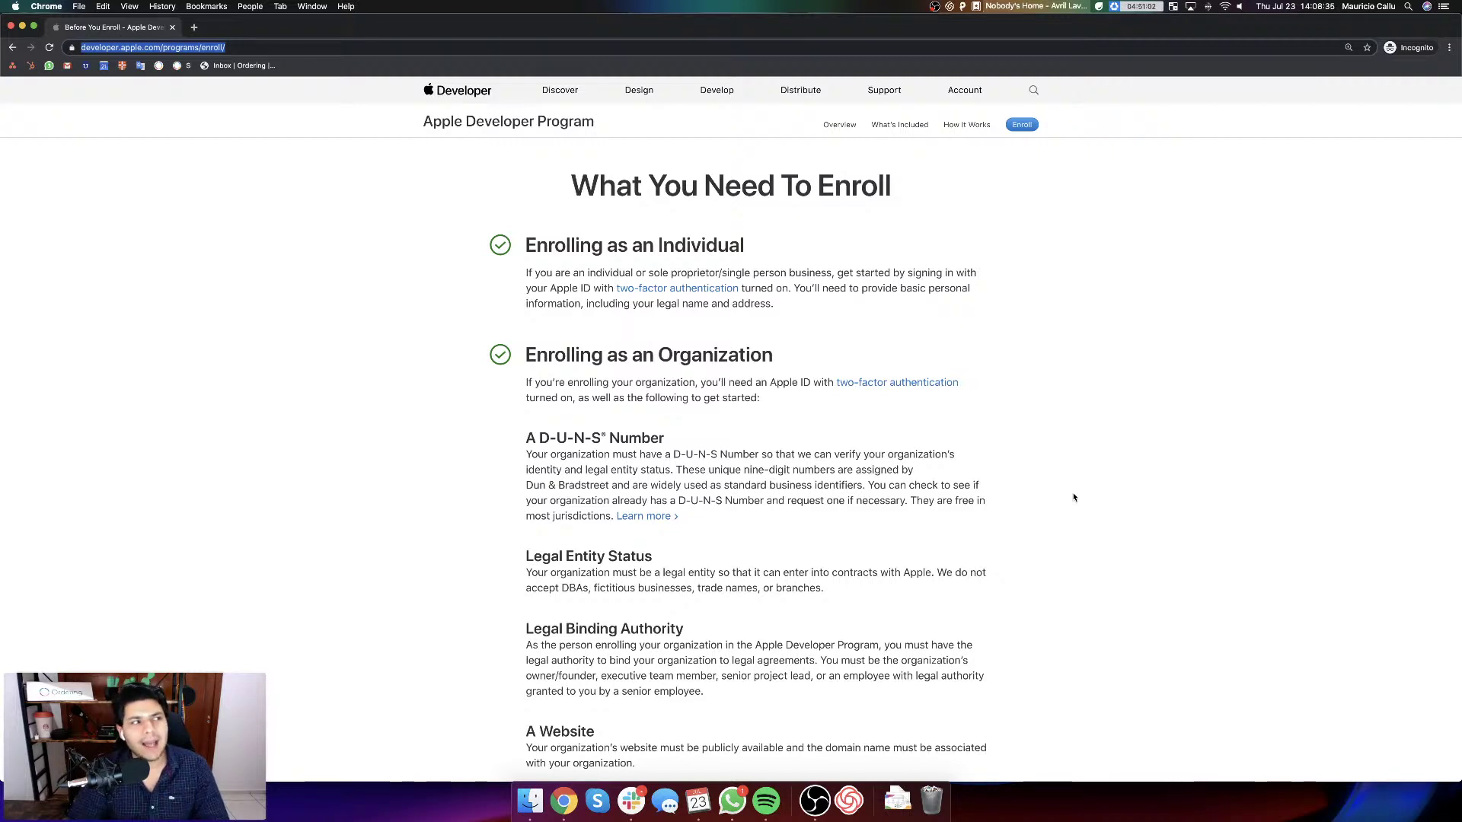
scroll(1073, 498, "down", 5)
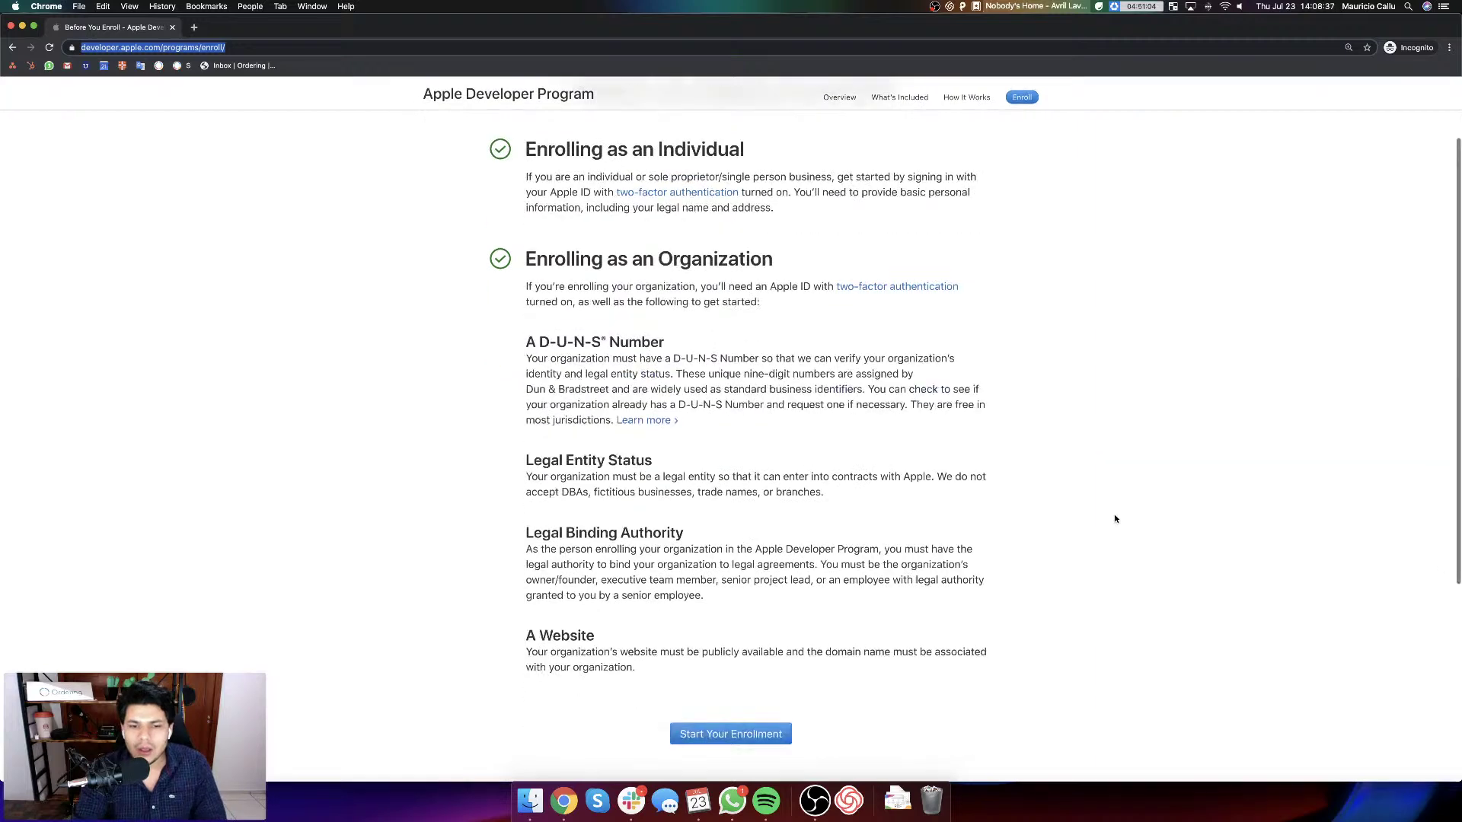
scroll(1113, 532, "up", 3)
scroll(1108, 537, "up", 1)
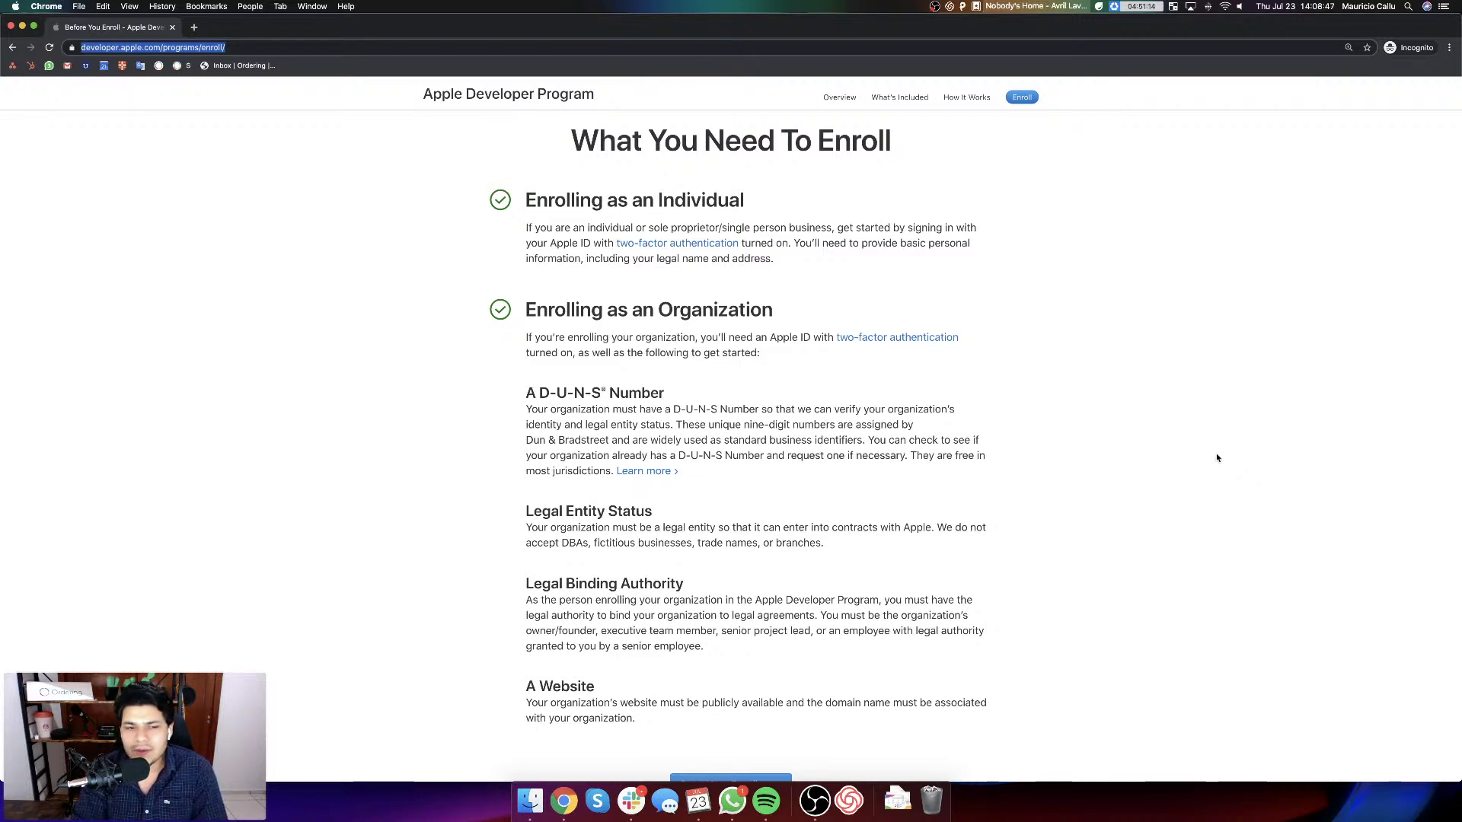
scroll(713, 462, "down", 1)
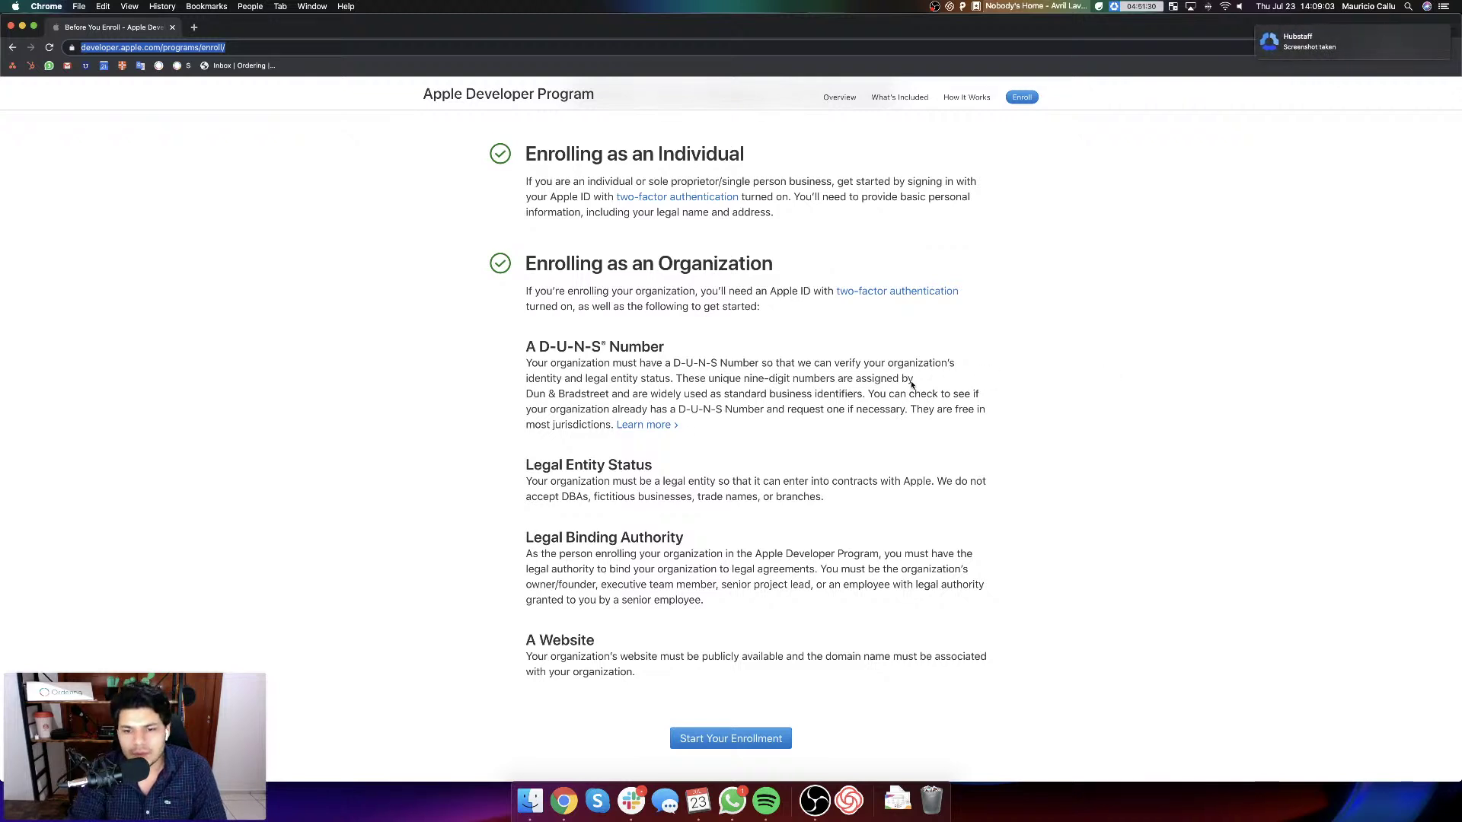
left_click(643, 425)
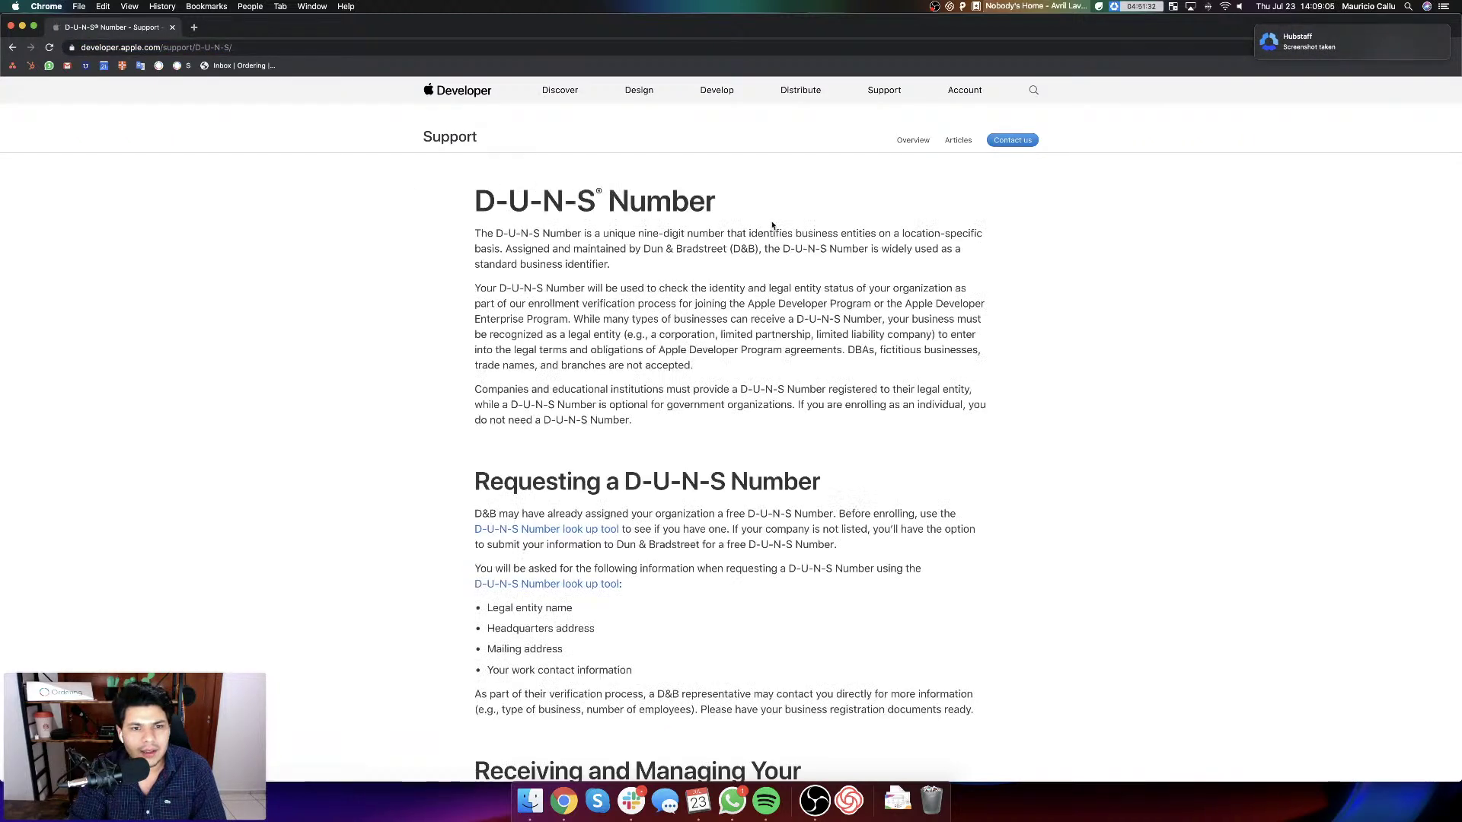
Read through the D-U-N-S Number article and highlight the 5 business days note
scroll(773, 224, "down", 5)
scroll(772, 224, "down", 2)
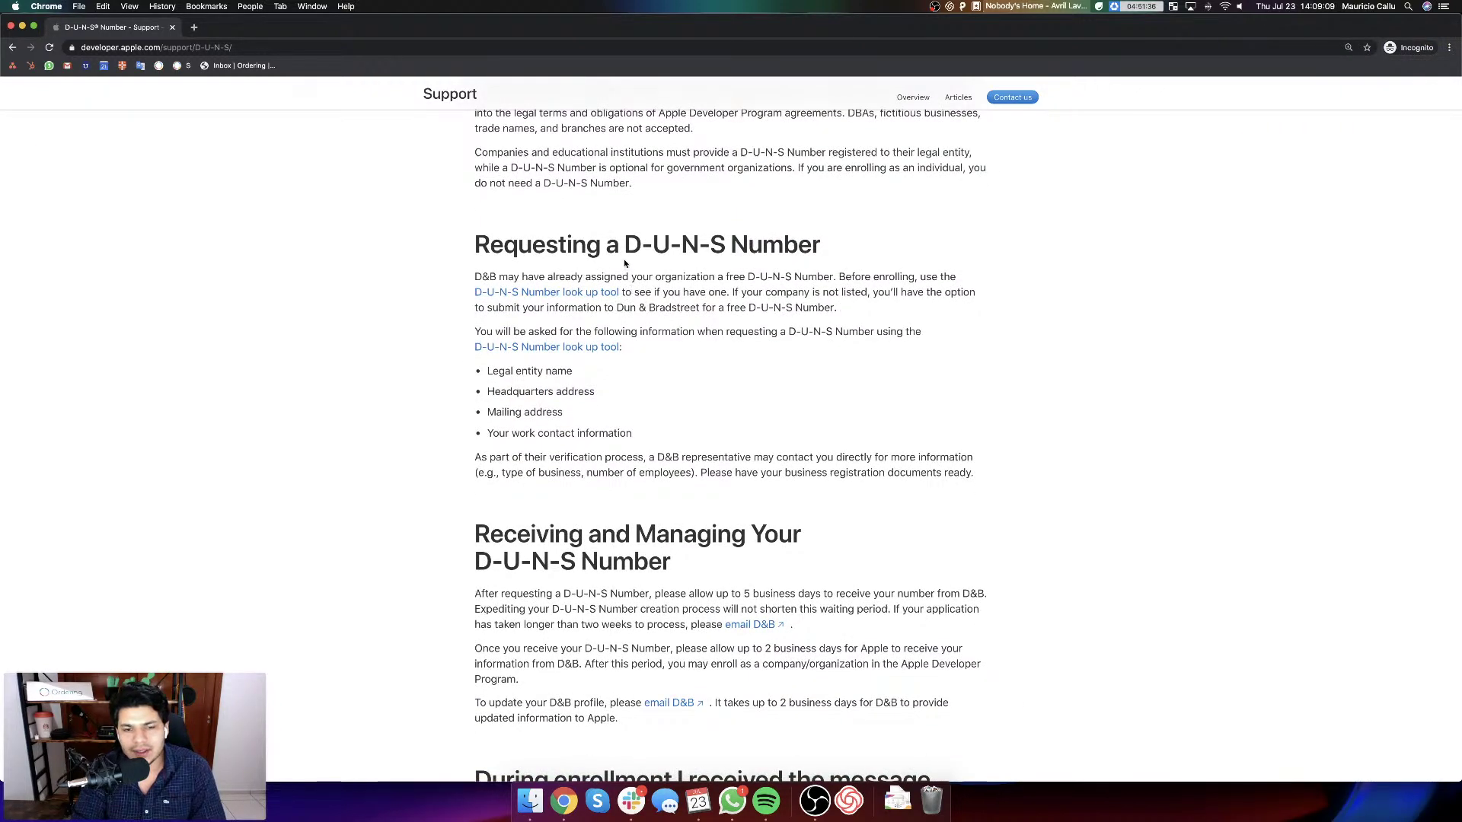
scroll(711, 377, "down", 6)
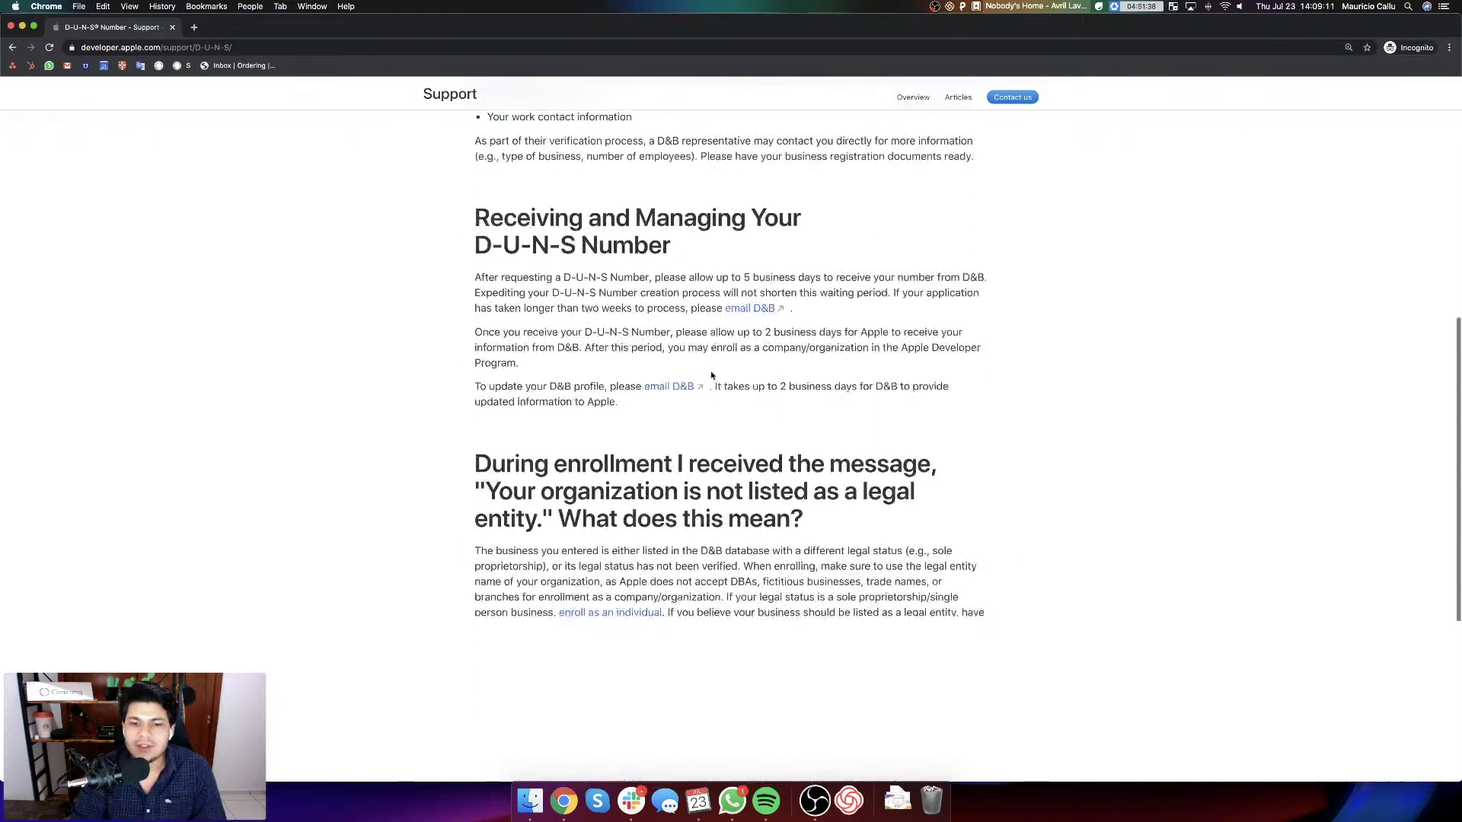
scroll(711, 373, "up", 10)
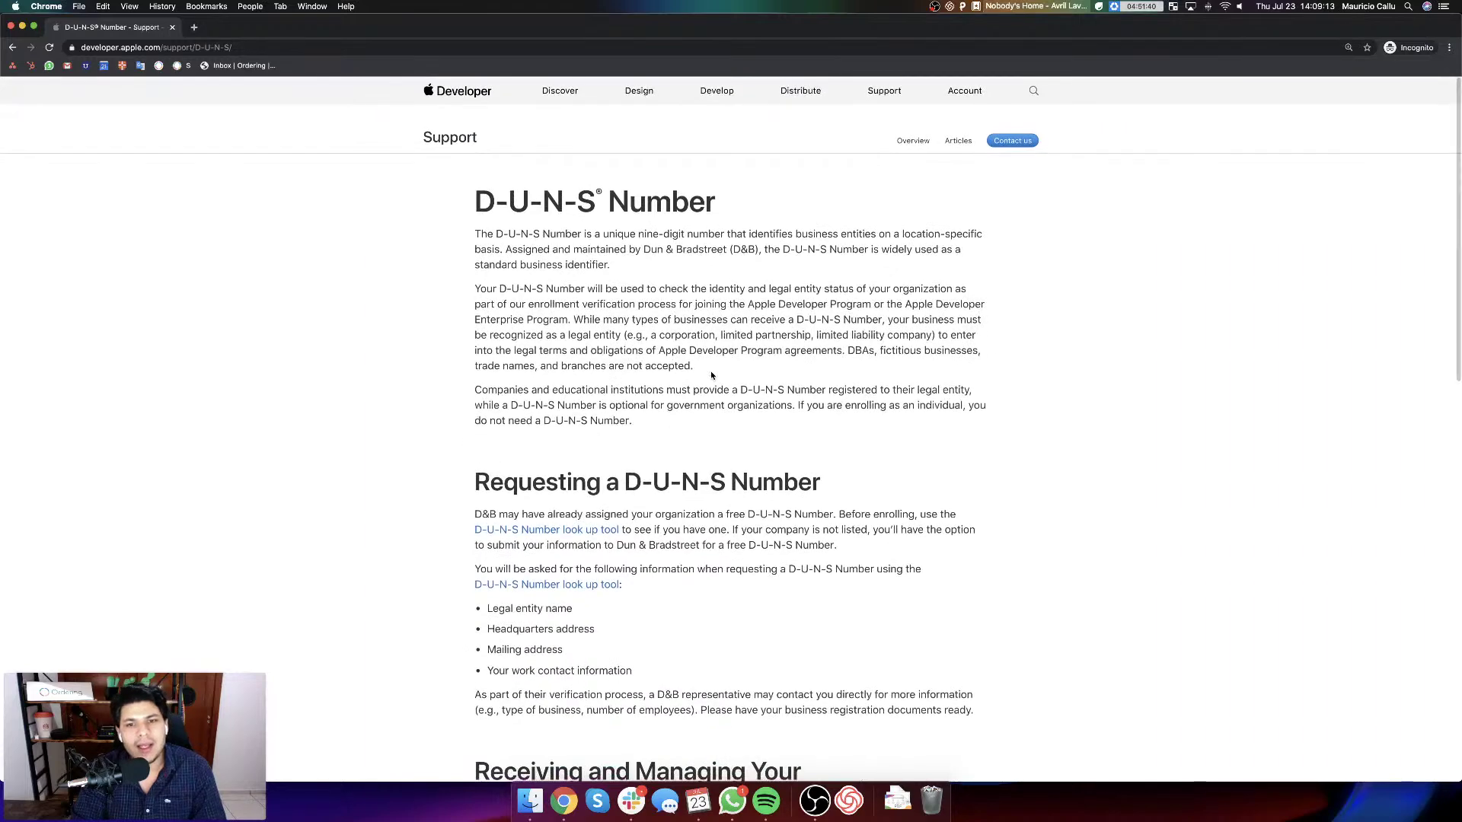
scroll(711, 374, "down", 7)
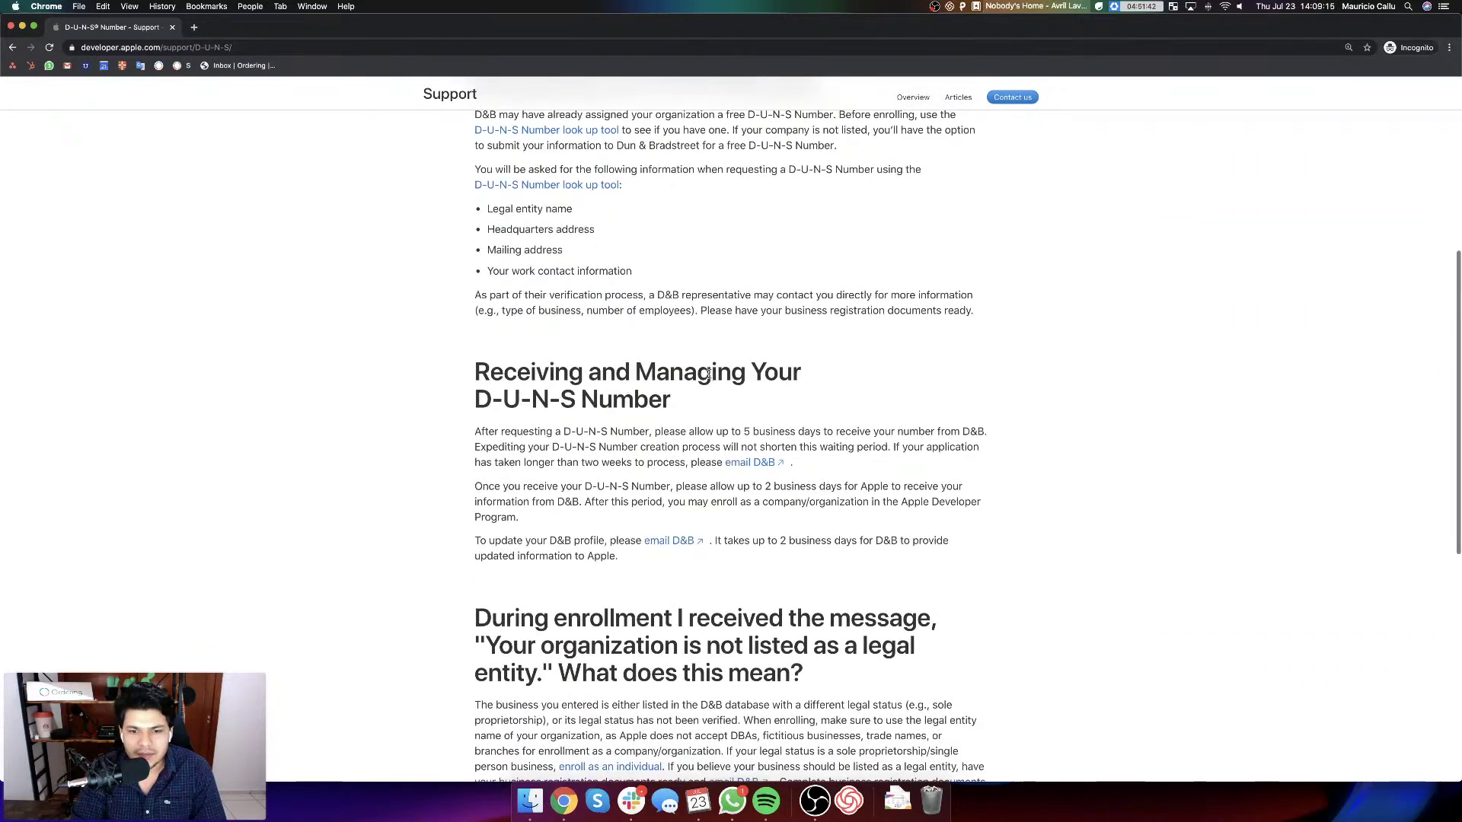
left_click_drag(669, 288, 822, 290)
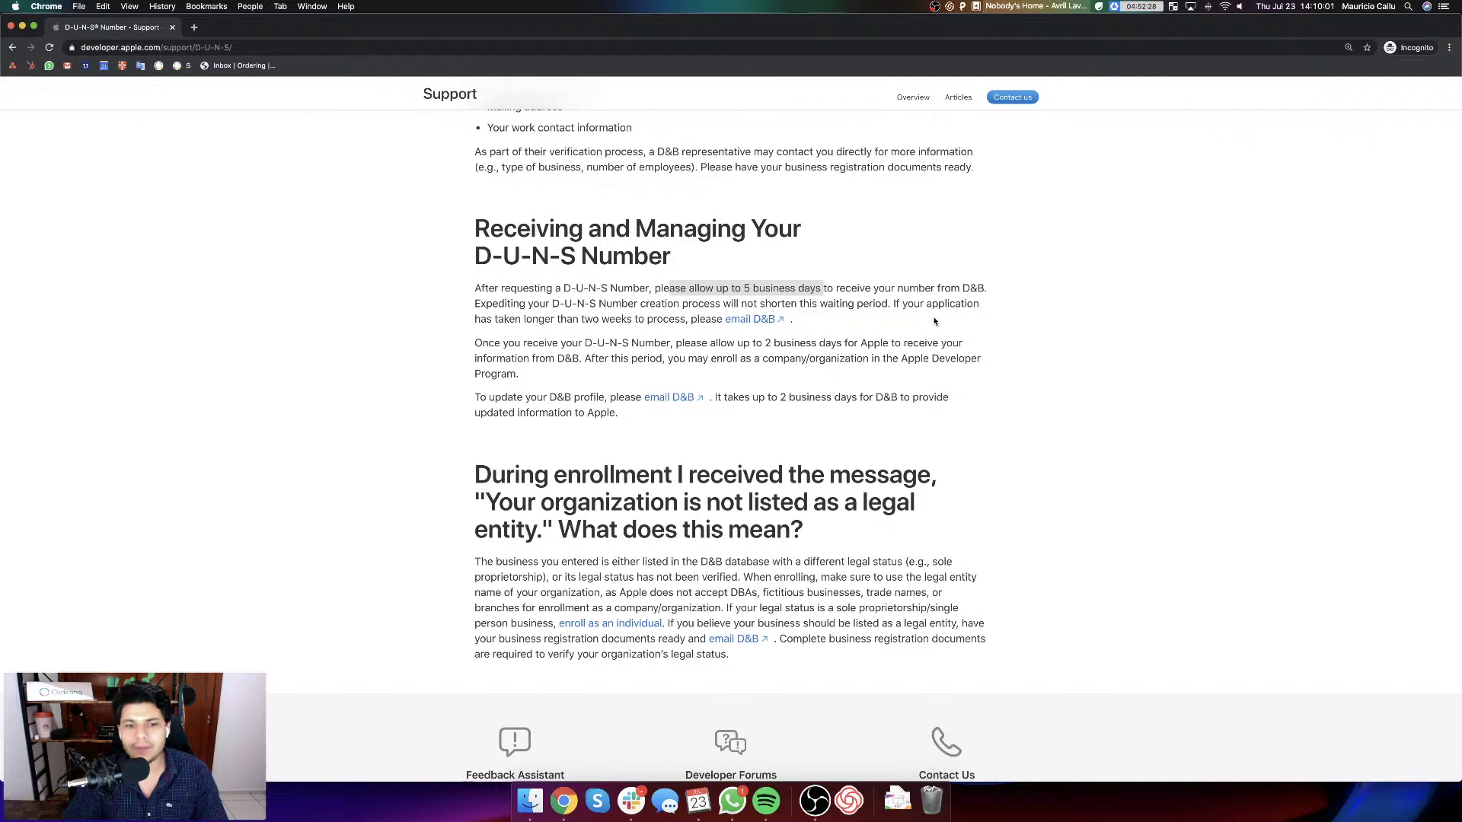
Return to the enrollment requirements page through the 'enroll as an individual' link
scroll(922, 333, "down", 3)
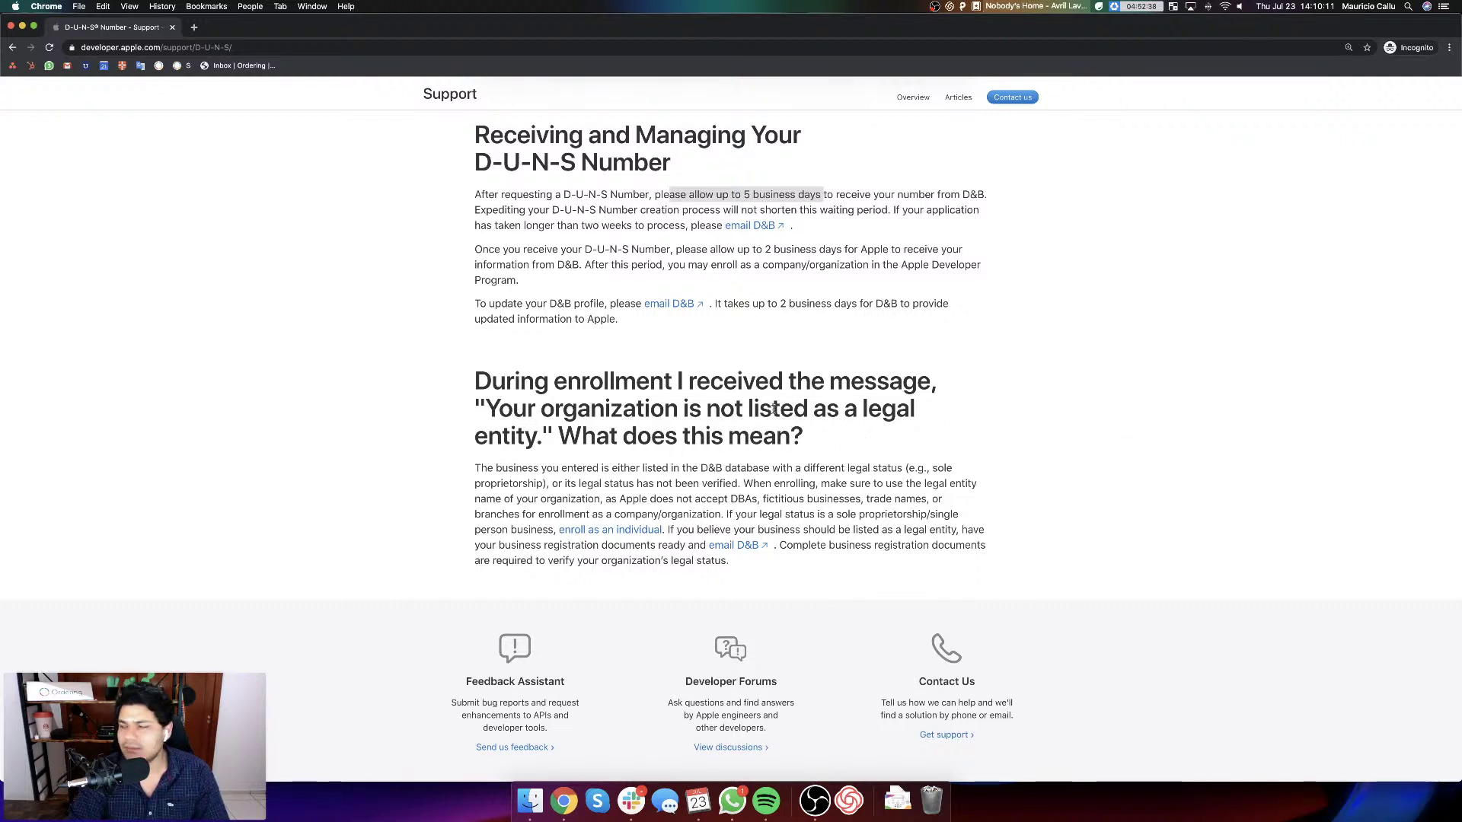
scroll(837, 409, "up", 8)
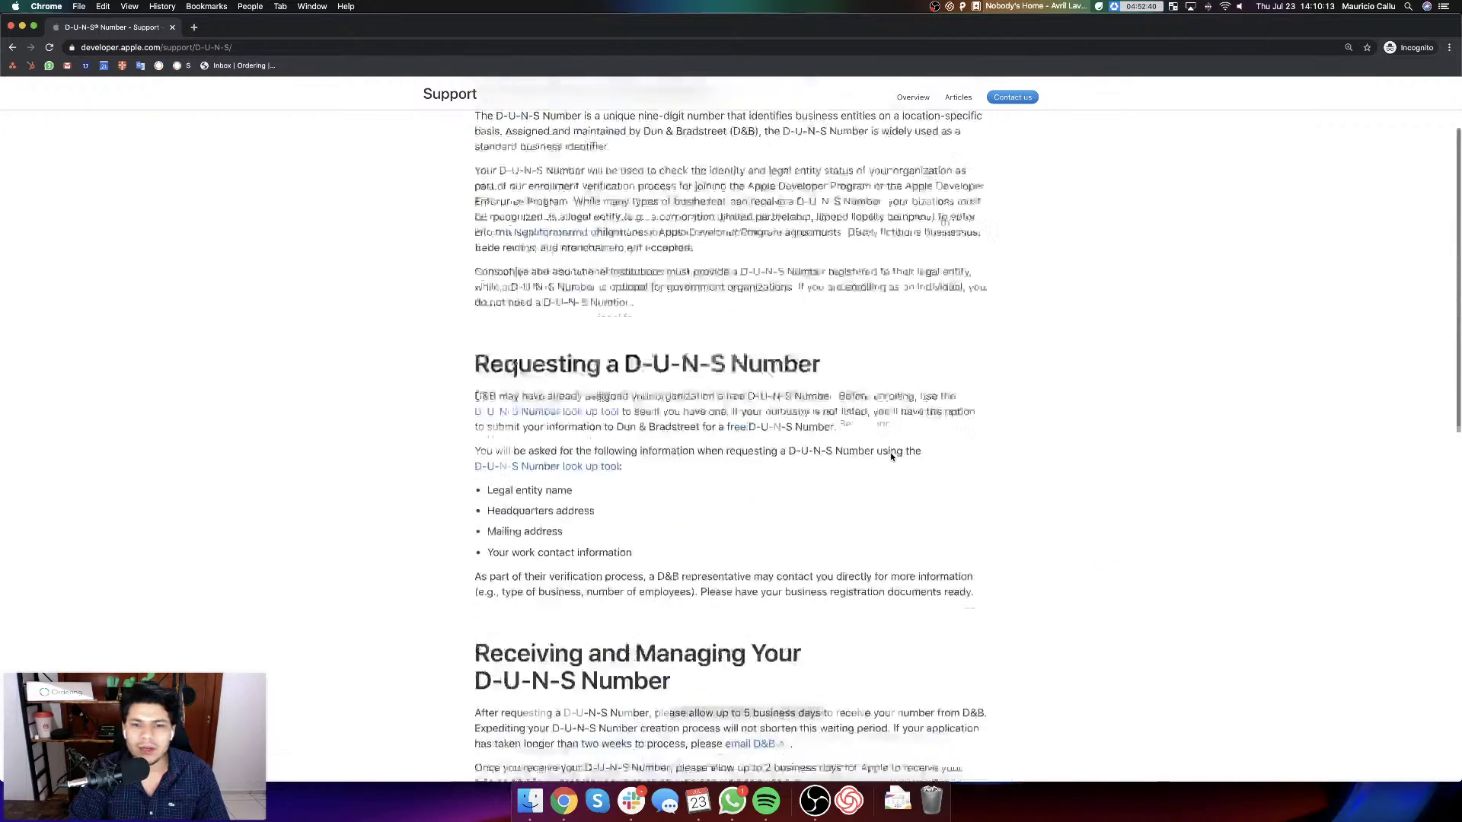
scroll(910, 460, "down", 12)
scroll(911, 460, "up", 3)
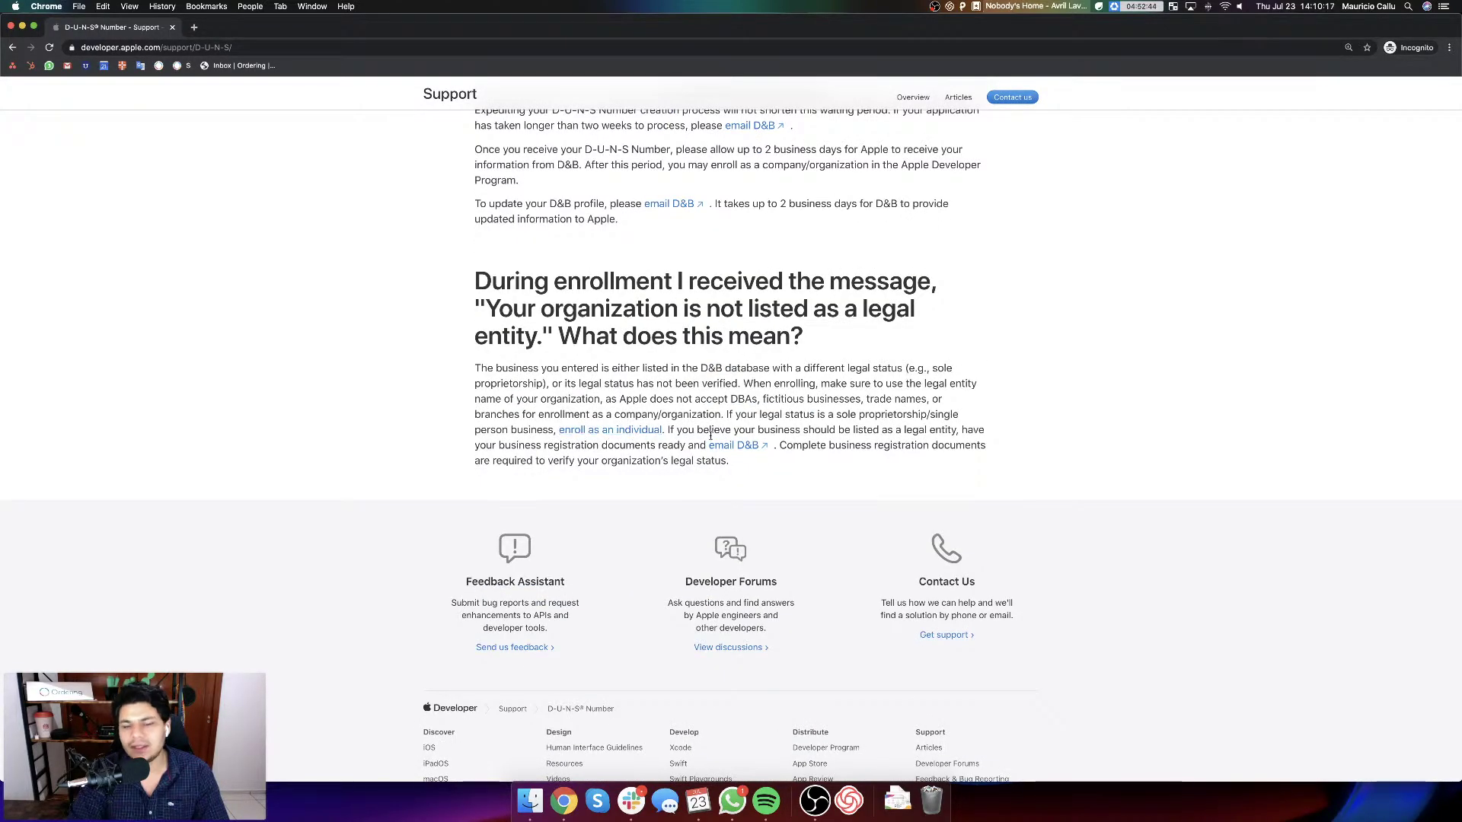
left_click(606, 430)
scroll(863, 371, "down", 3)
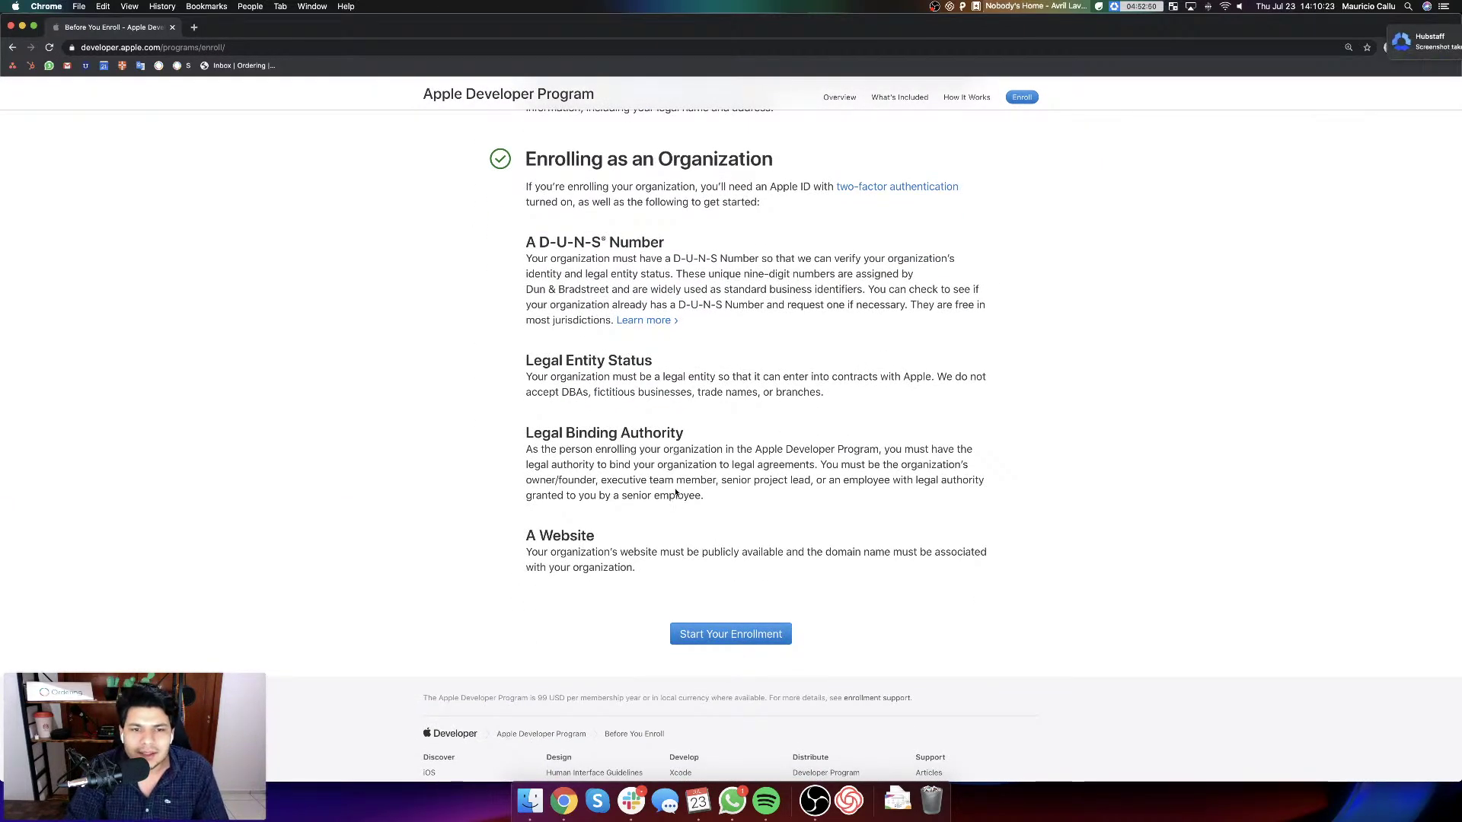
Start Your Enrollment, dismiss the Apple ID autofill, and open 'Create yours now' in a new tab
scroll(675, 483, "up", 3)
scroll(674, 483, "down", 4)
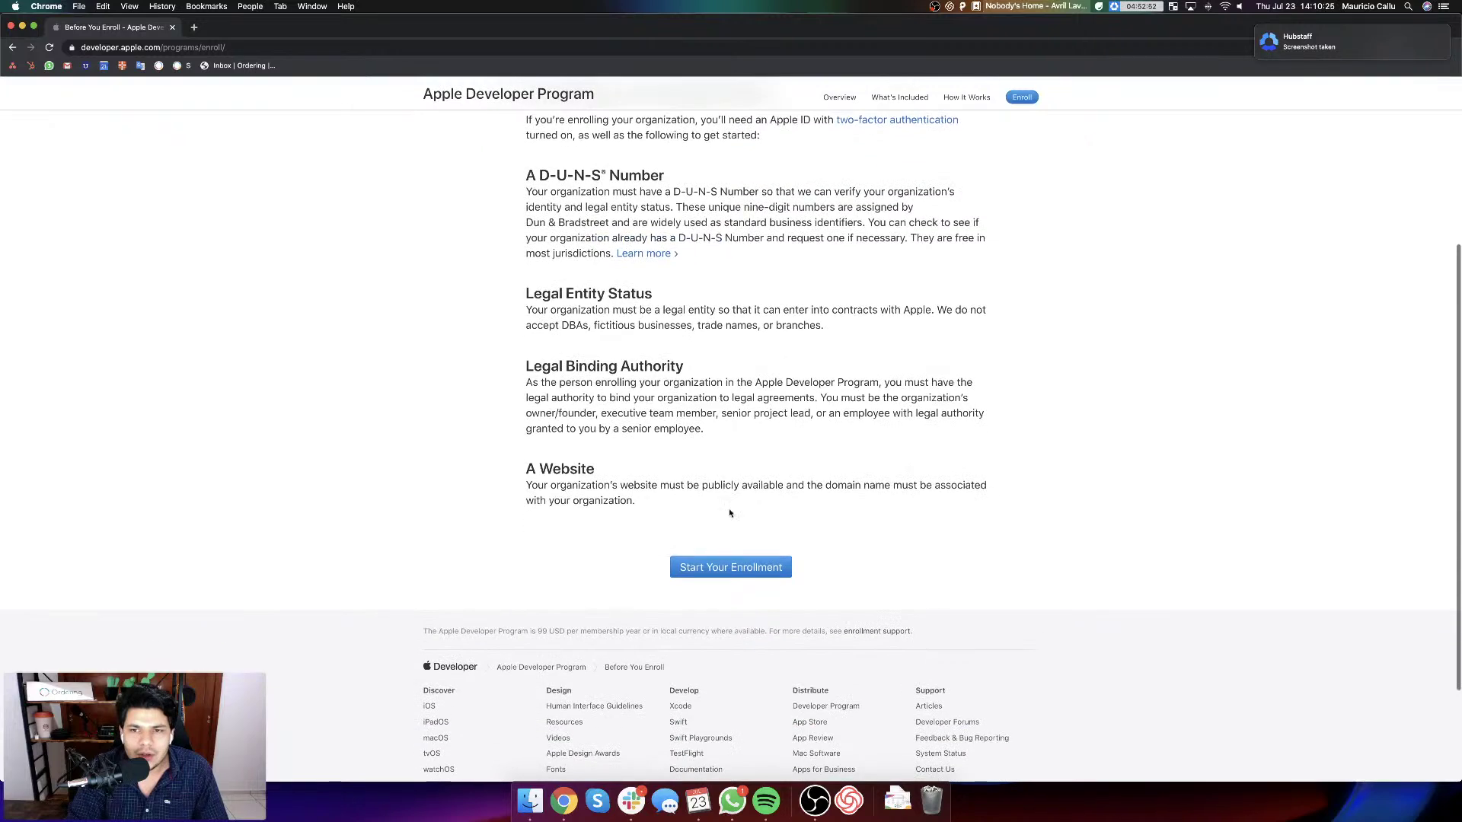
left_click(730, 569)
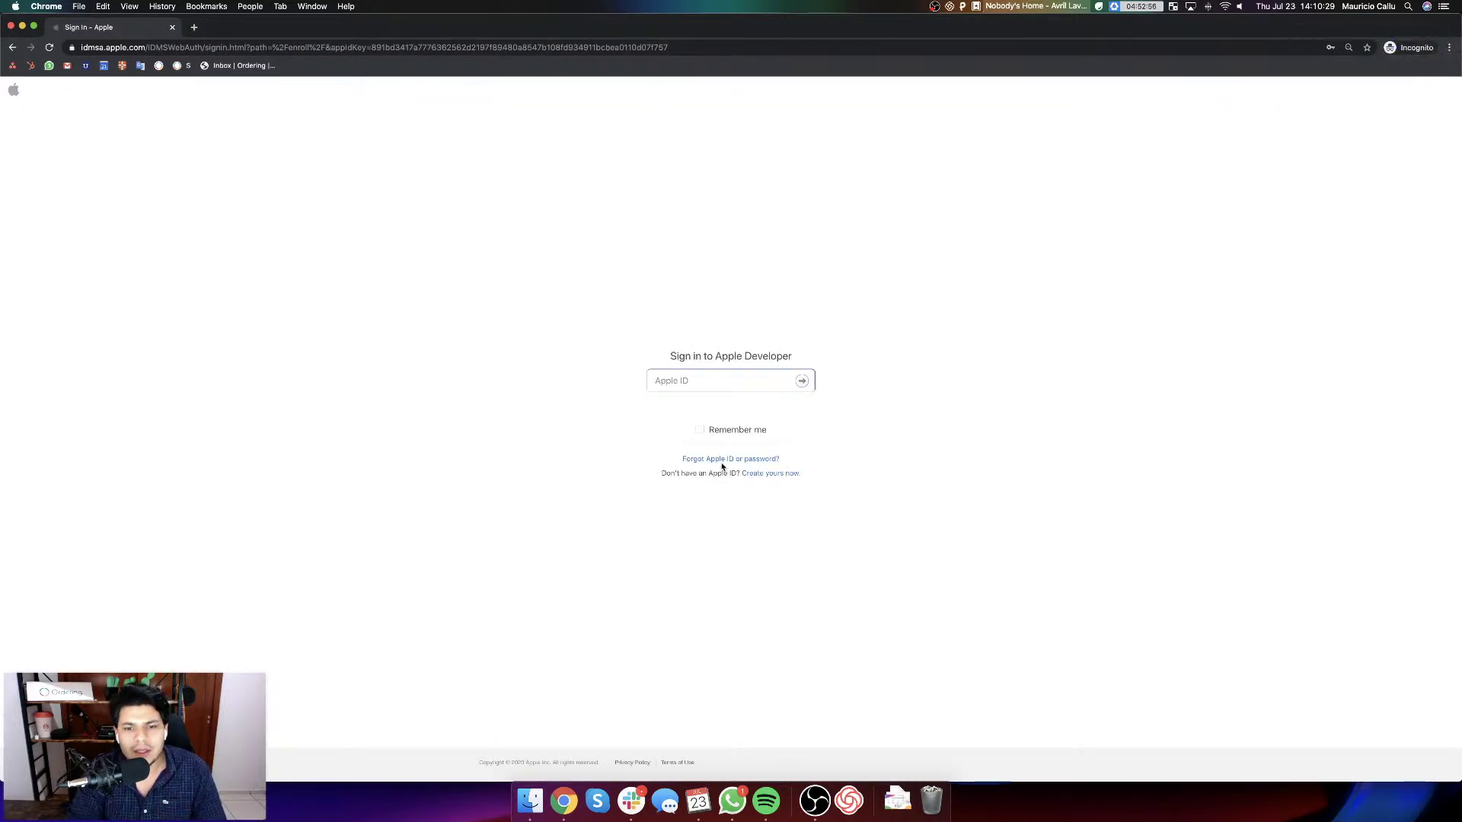
left_click(726, 383)
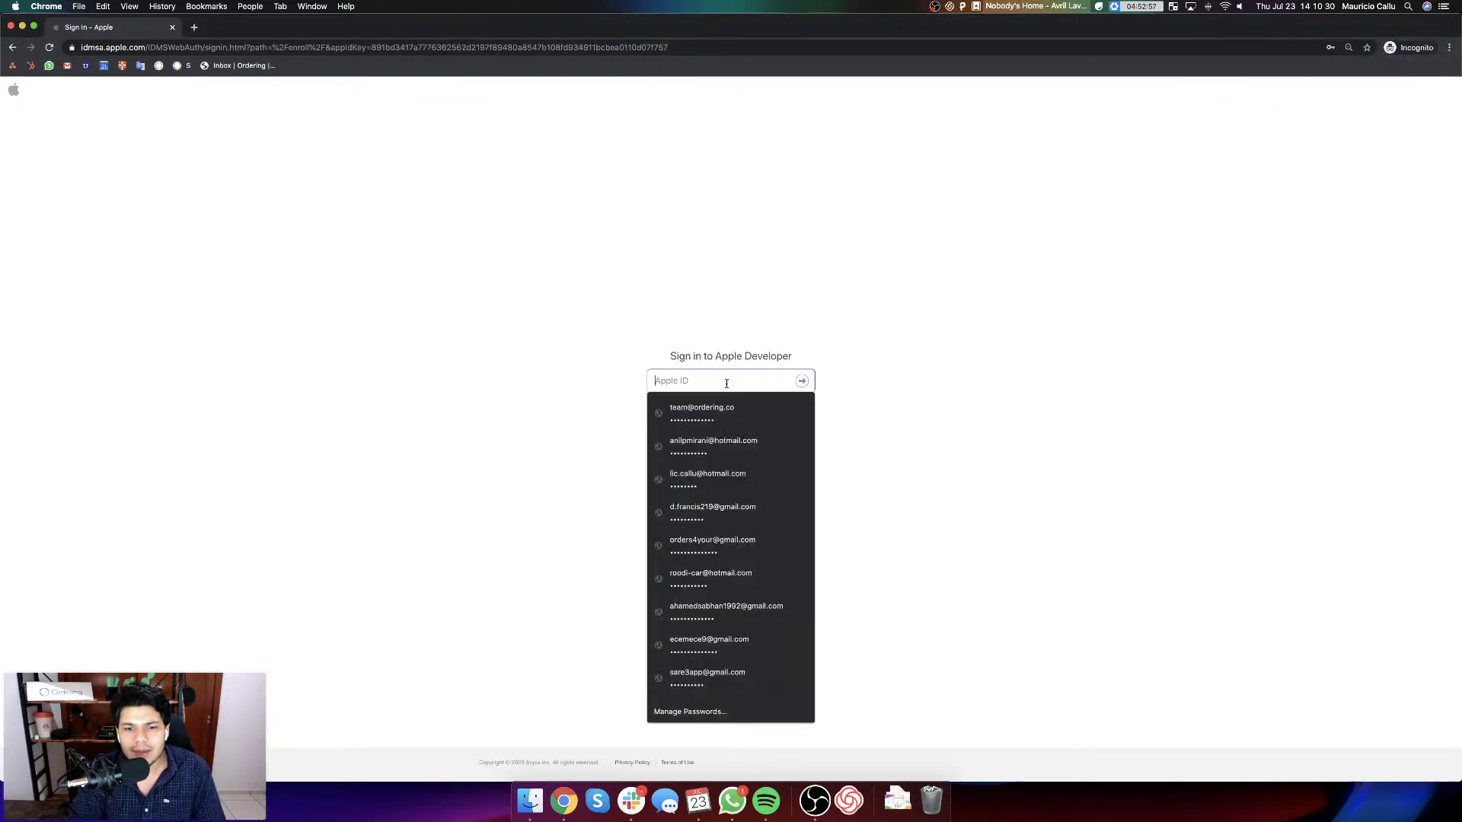
left_click(978, 373)
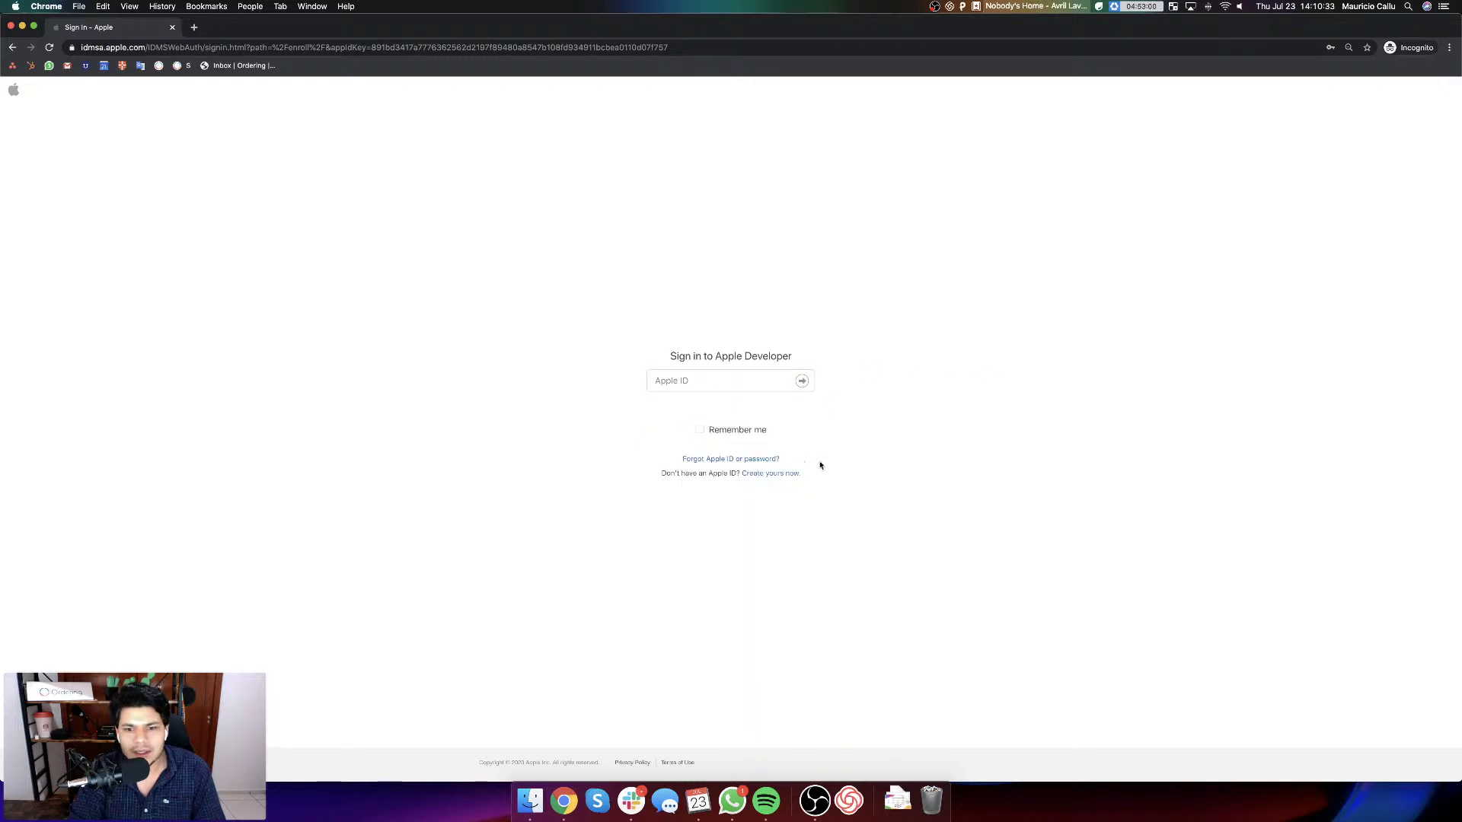
left_click(784, 473)
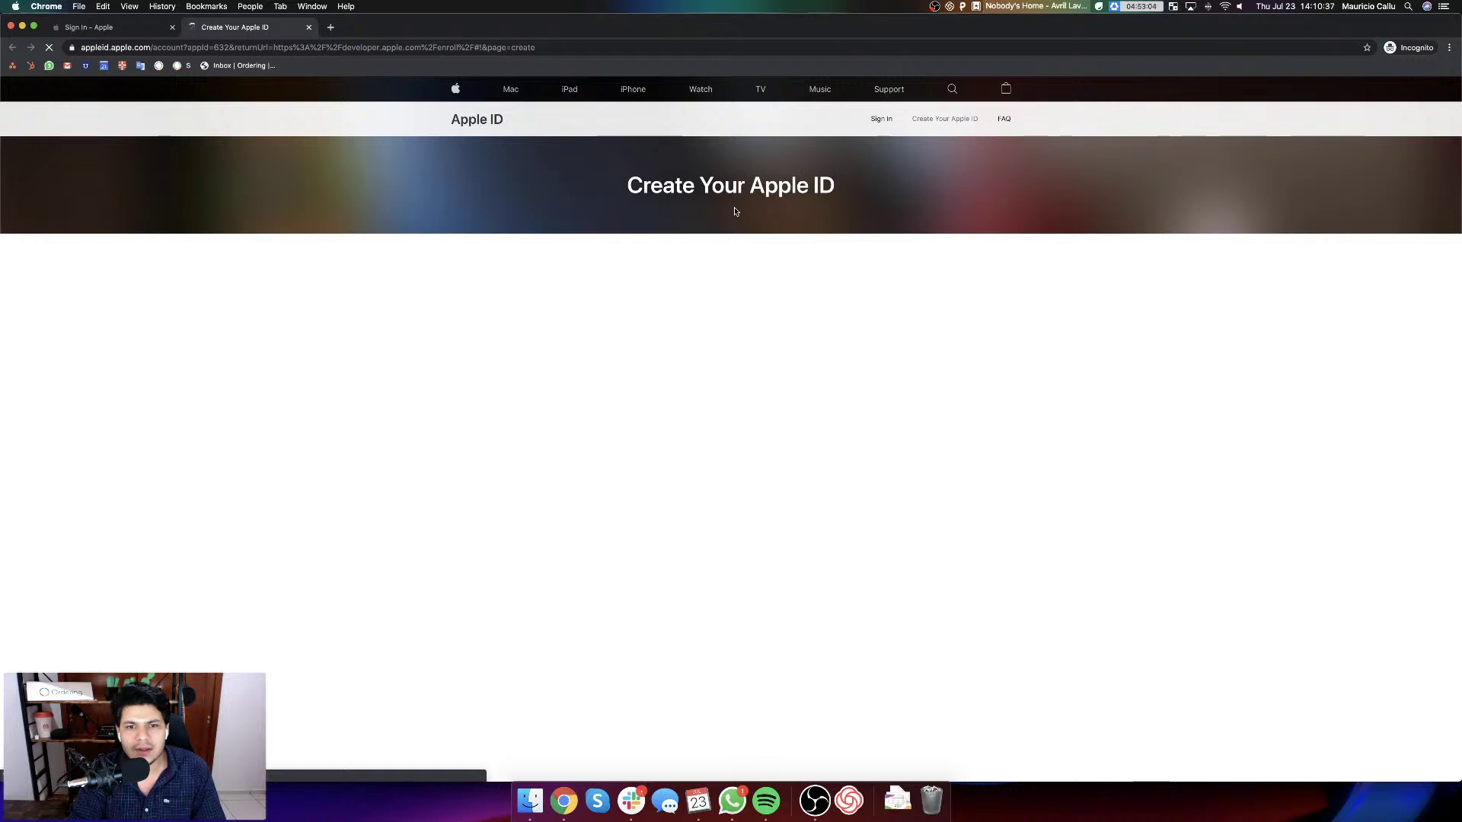
Look over the empty Create Your Apple ID form, then return to the Apple Developer sign-in tab
scroll(736, 210, "down", 4)
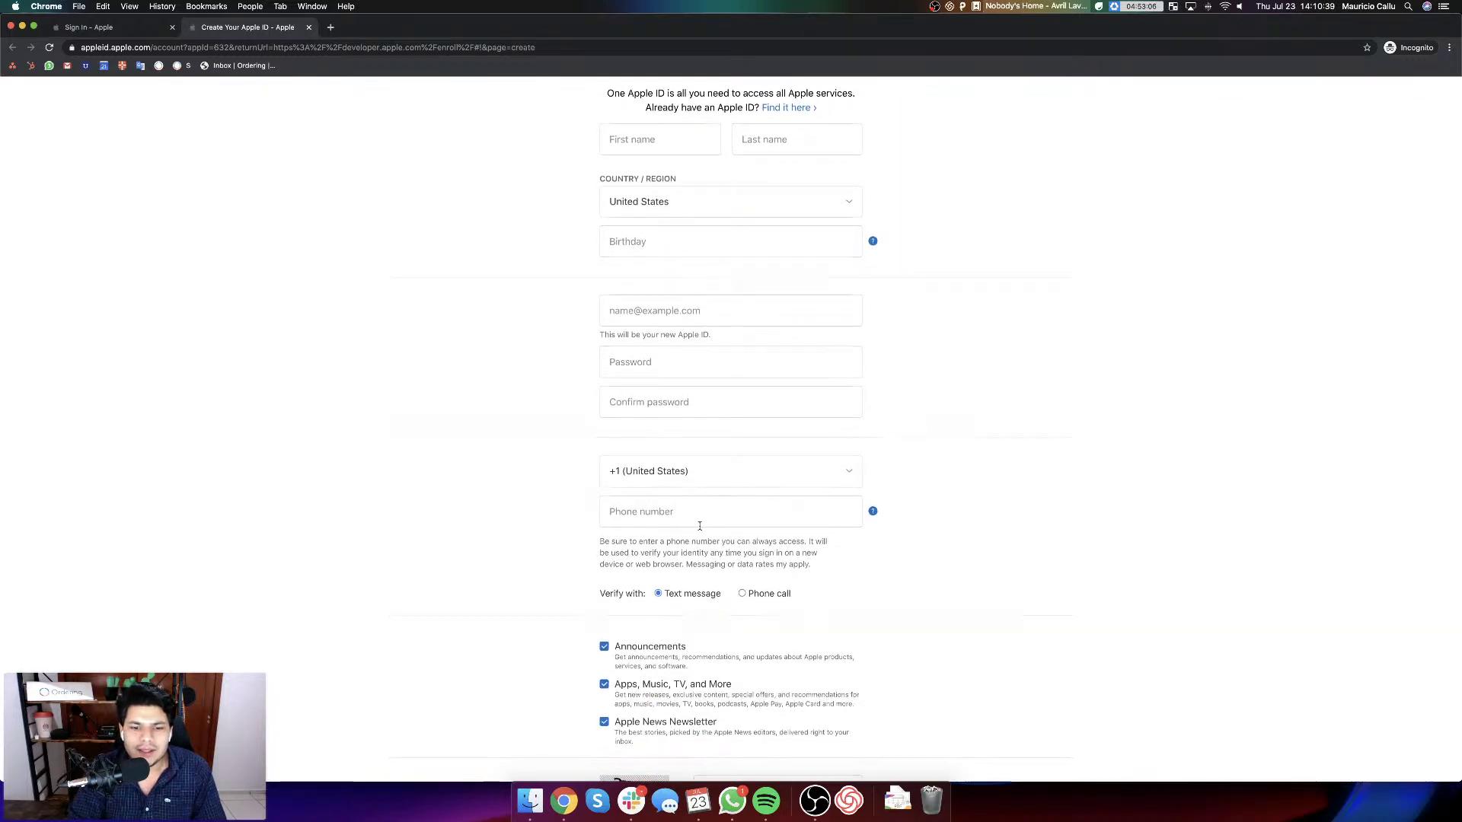
scroll(727, 111, "down", 3)
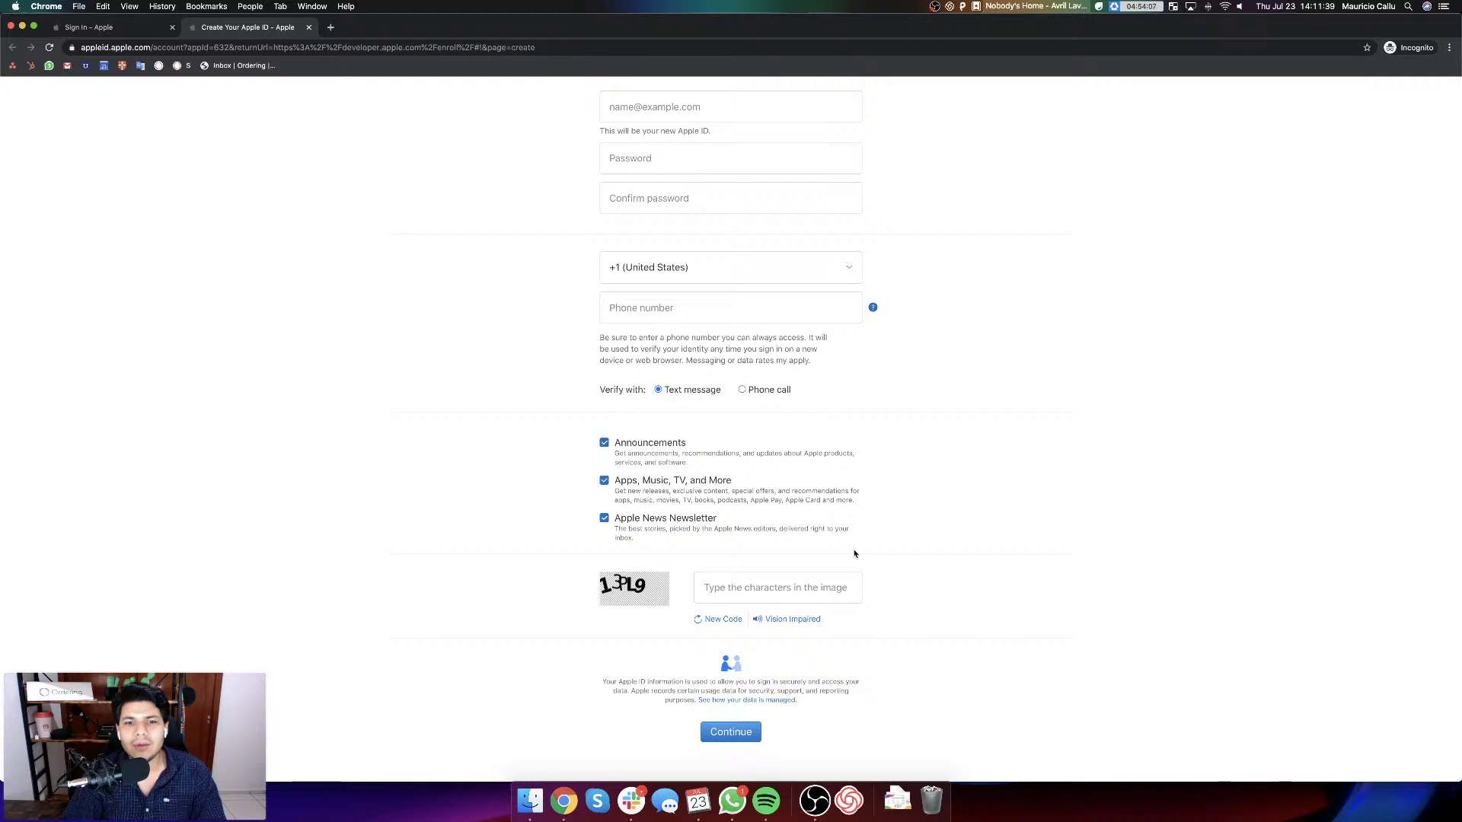
scroll(685, 274, "up", 5)
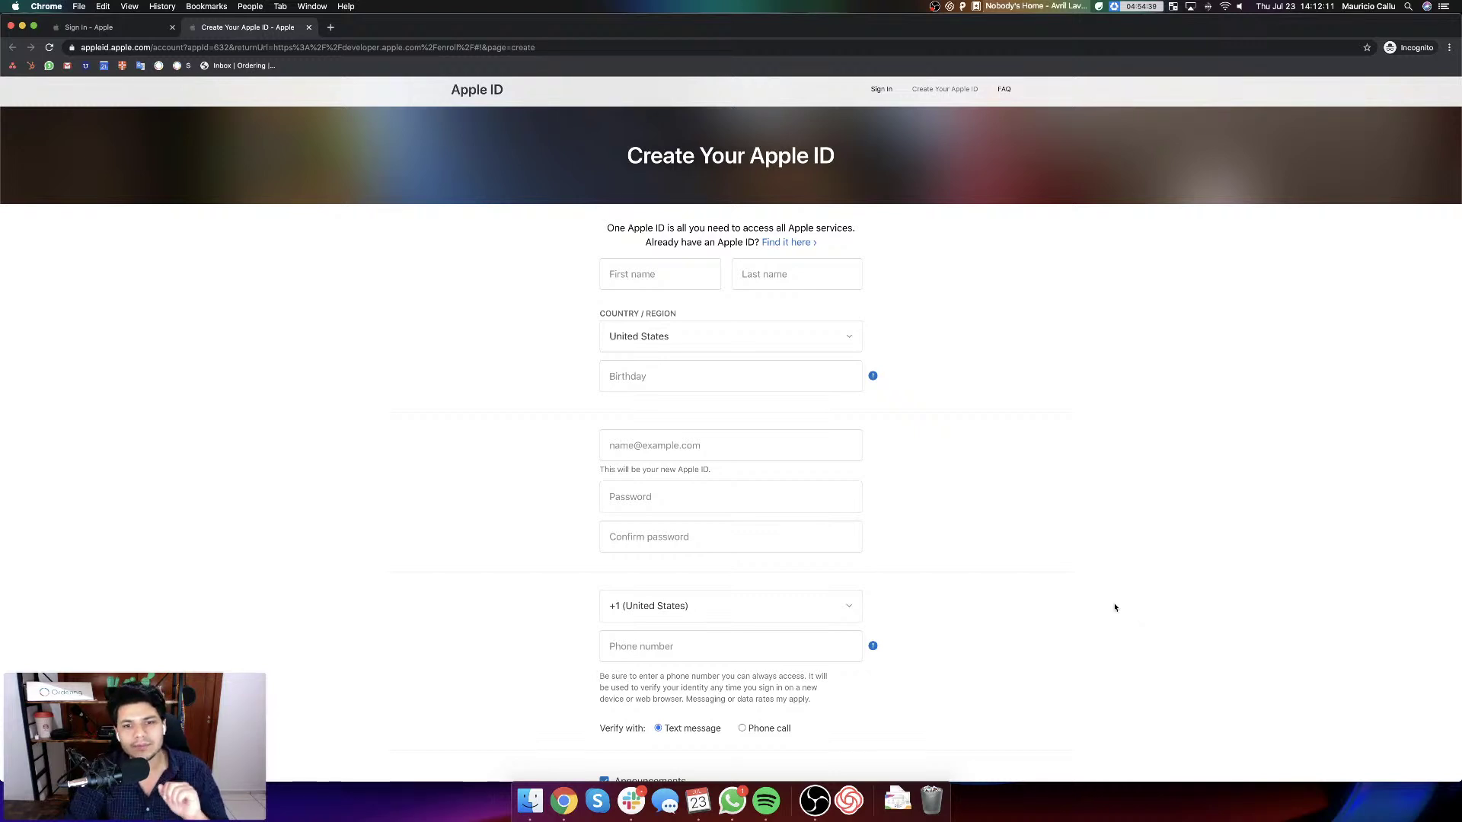
scroll(1130, 611, "down", 5)
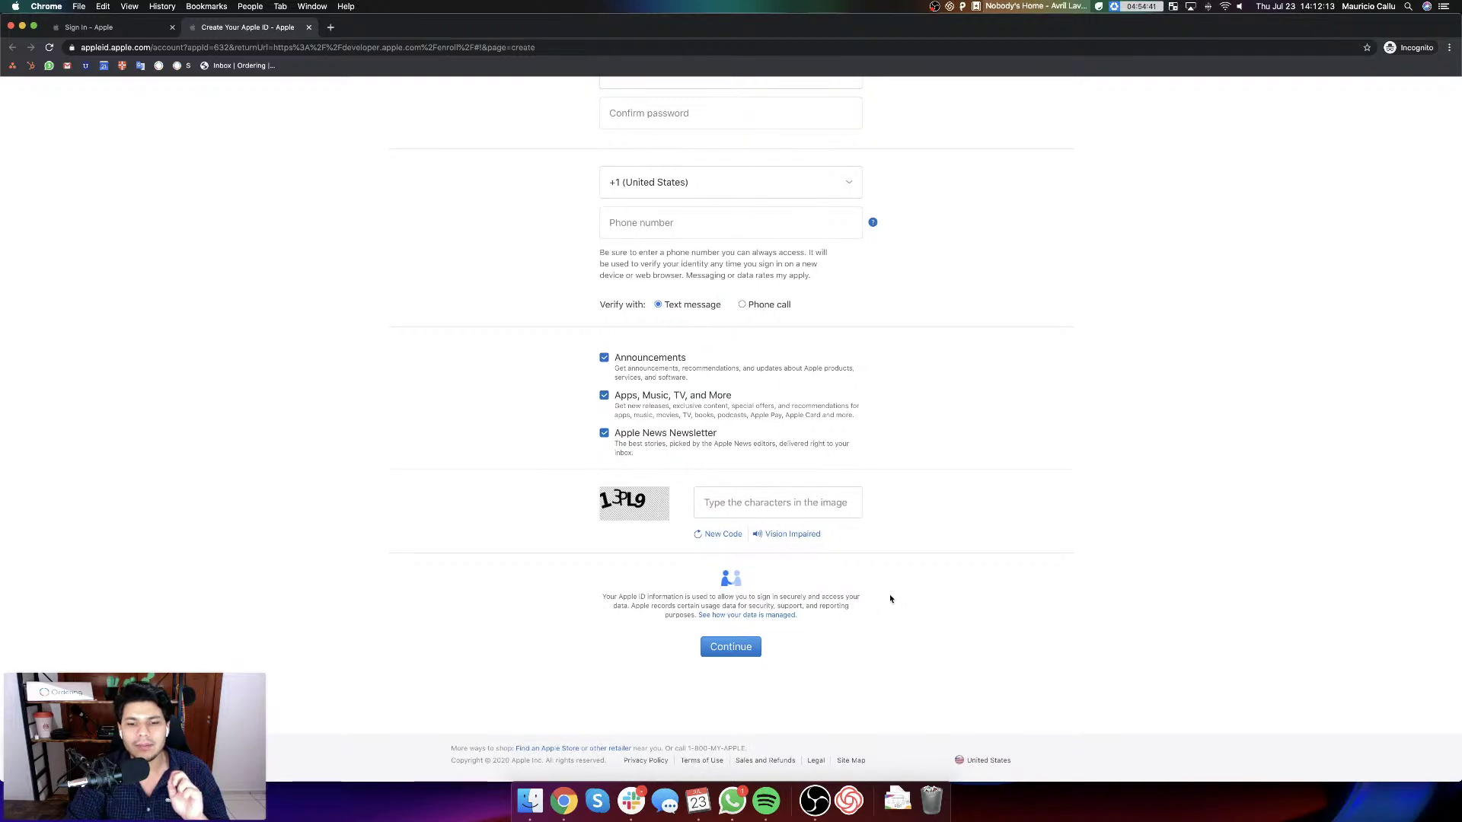
key("ctrl+shift+Tab")
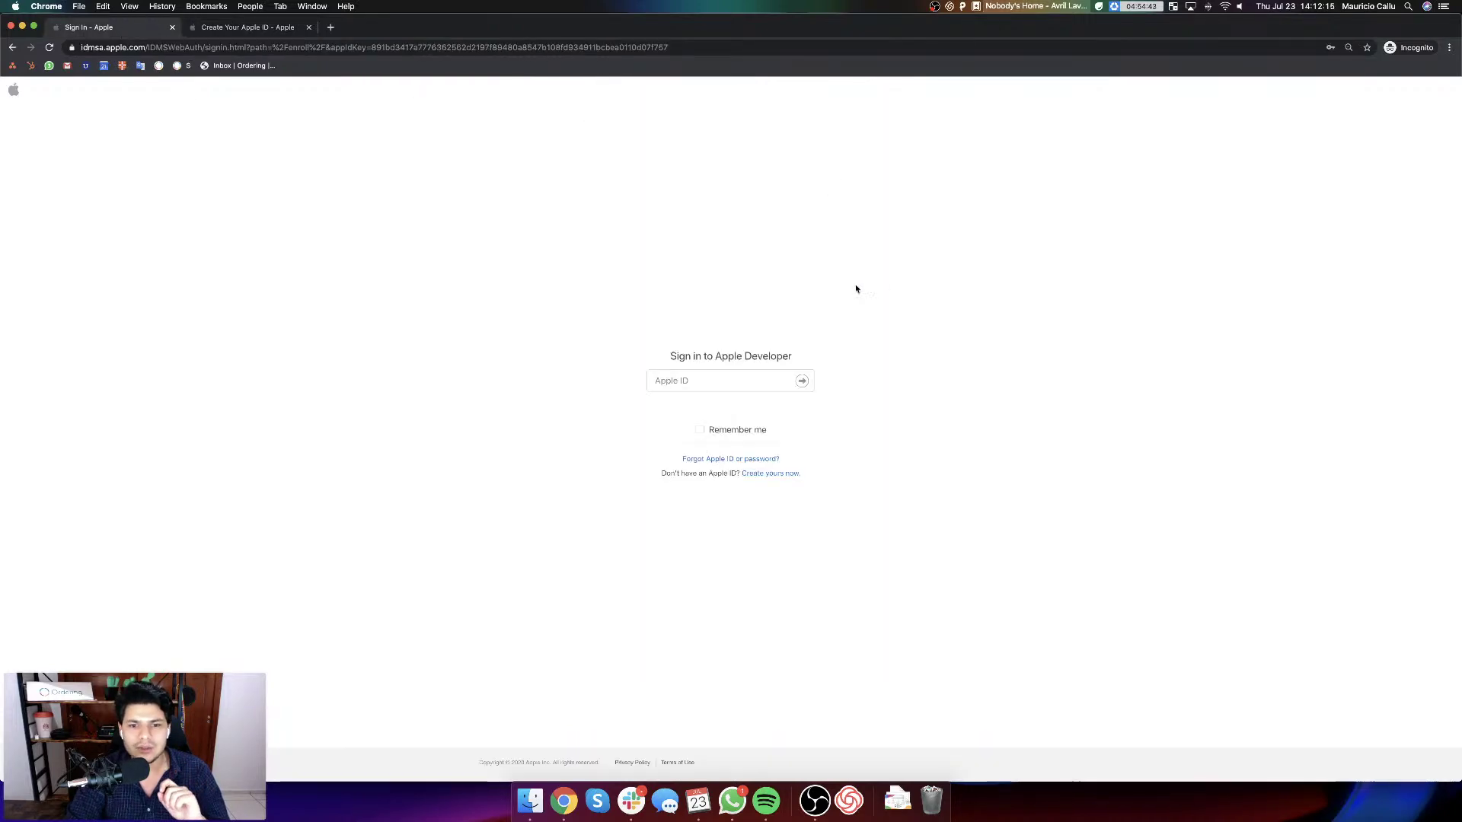
Close the Create Your Apple ID tab
scroll(515, 307, "left", 5)
scroll(824, 264, "down", 2)
scroll(824, 264, "up", 10)
key("ctrl+Tab")
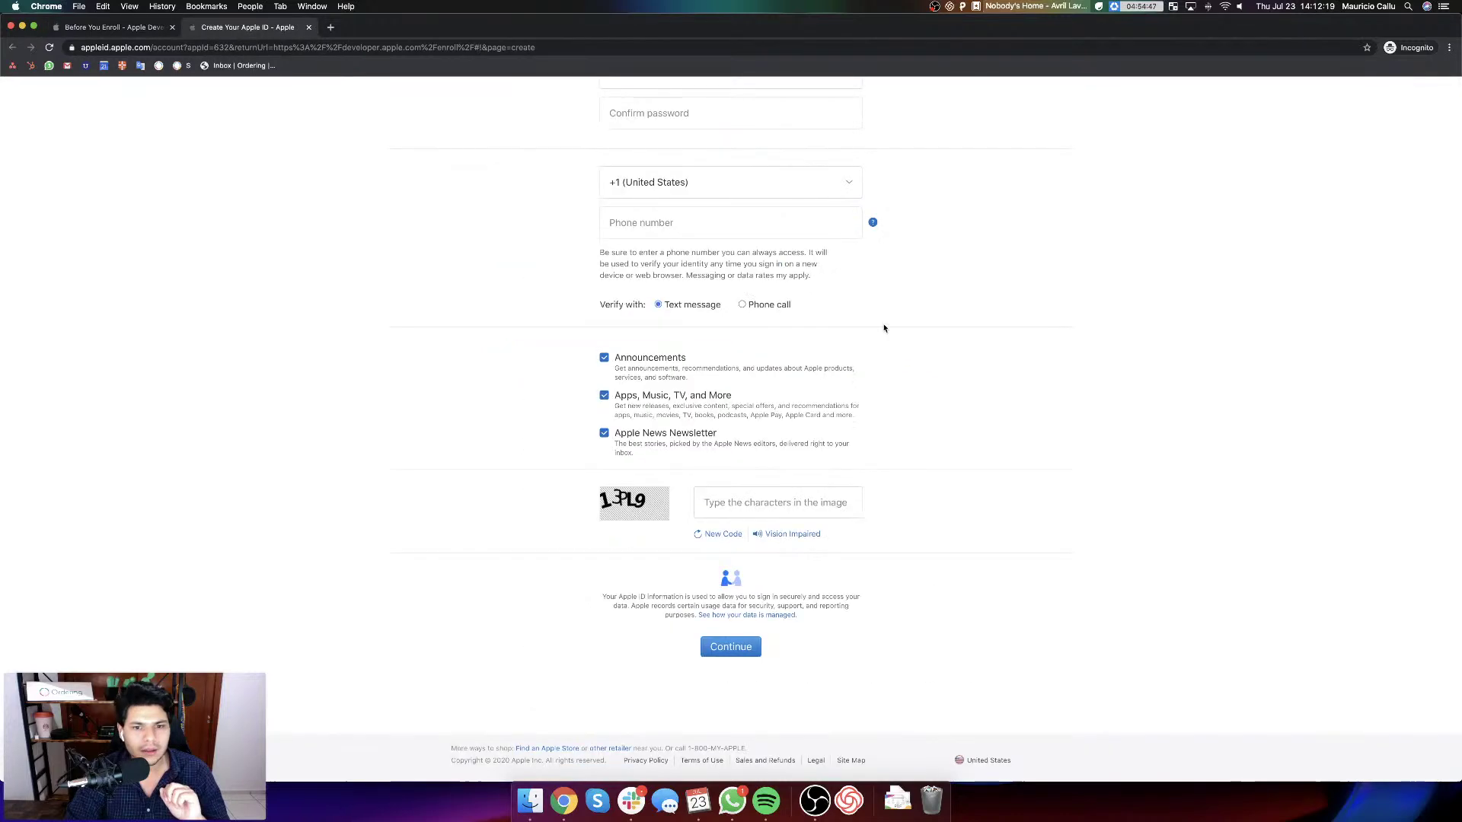
scroll(814, 318, "up", 6)
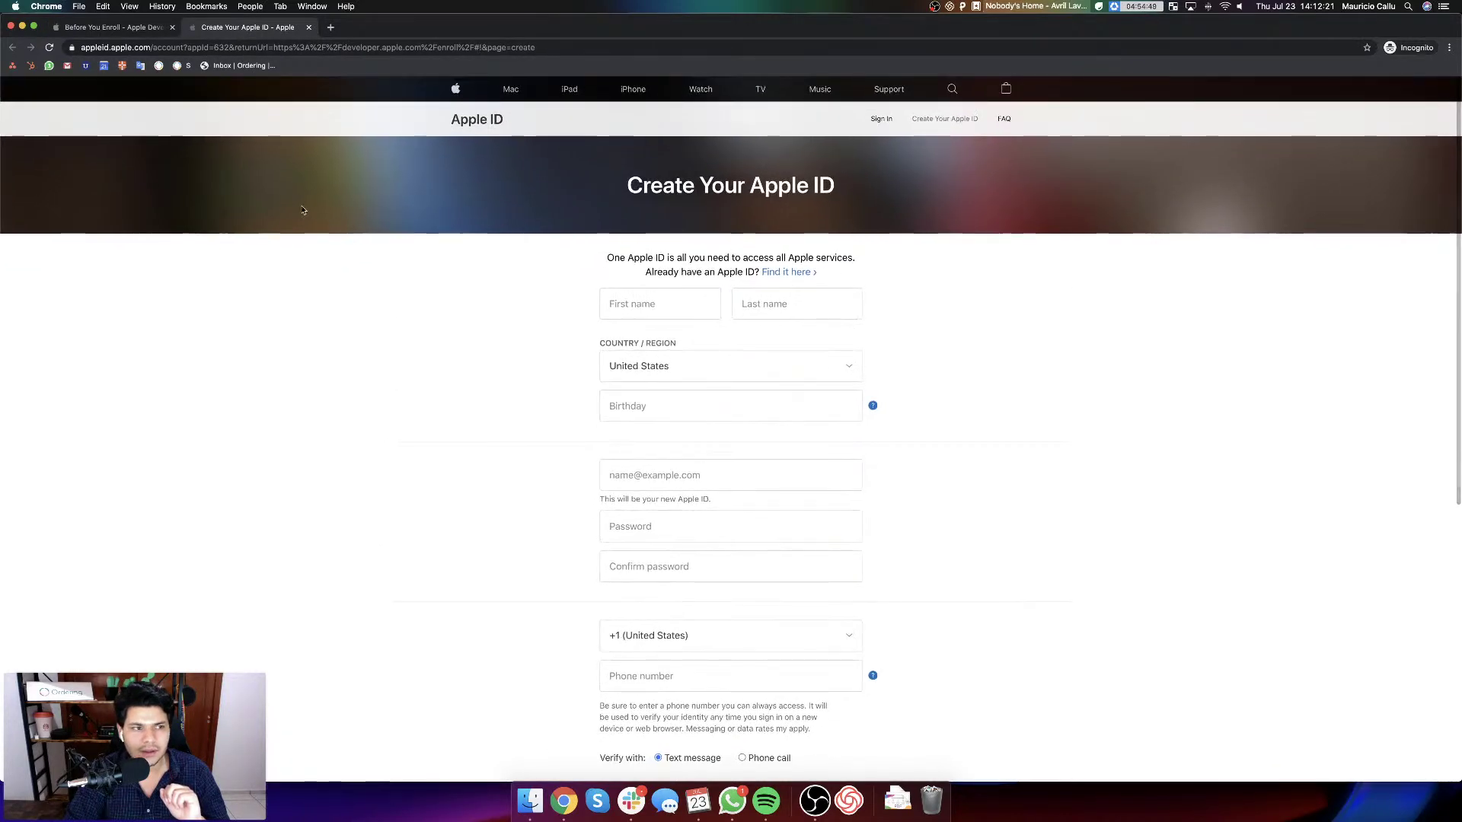
scroll(714, 316, "down", 6)
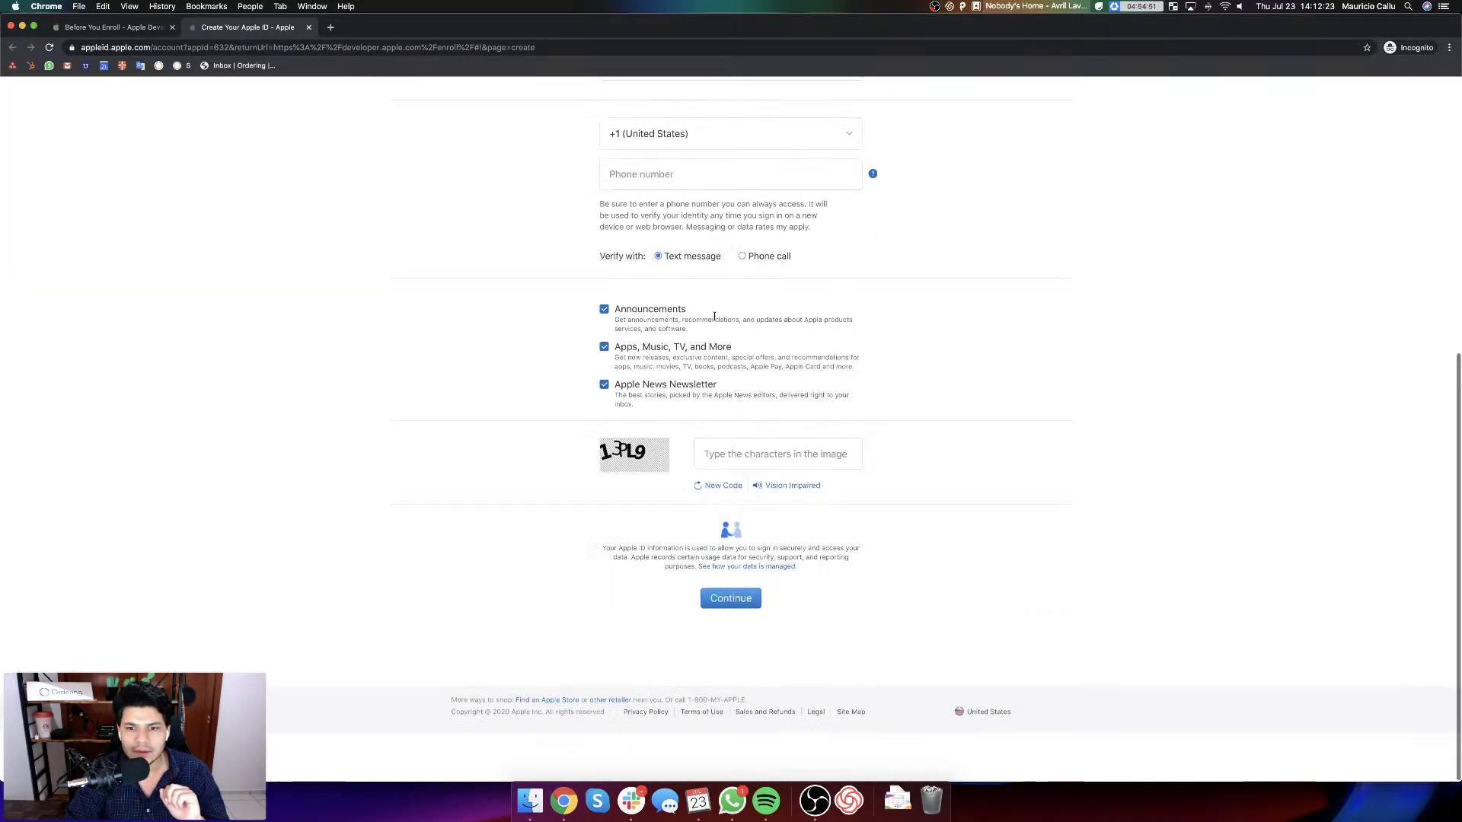
left_click(307, 28)
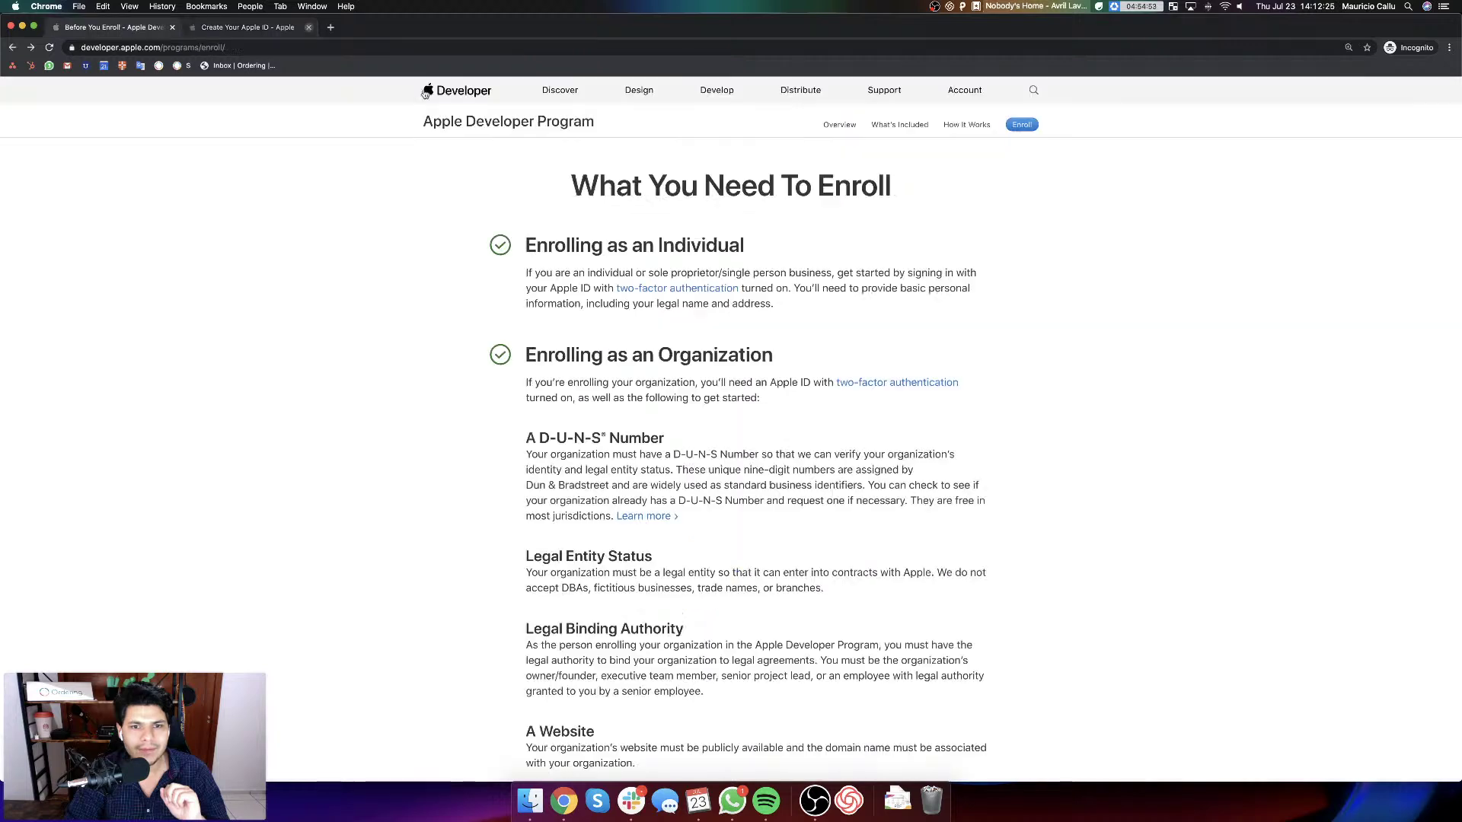
Try Start Your Enrollment, go back, and open the D-U-N-S Number Learn more article
scroll(817, 397, "down", 10)
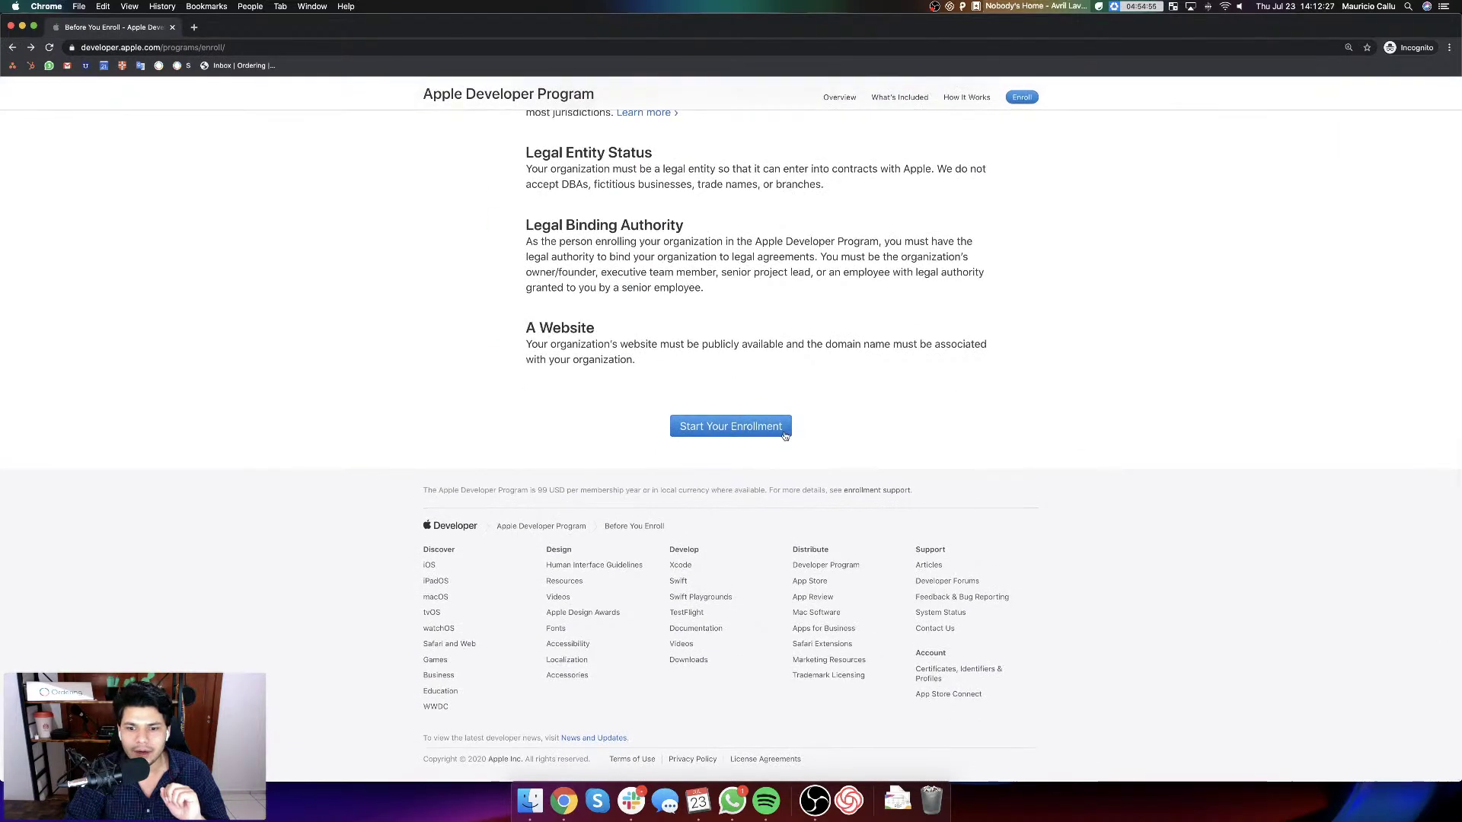
left_click(769, 424)
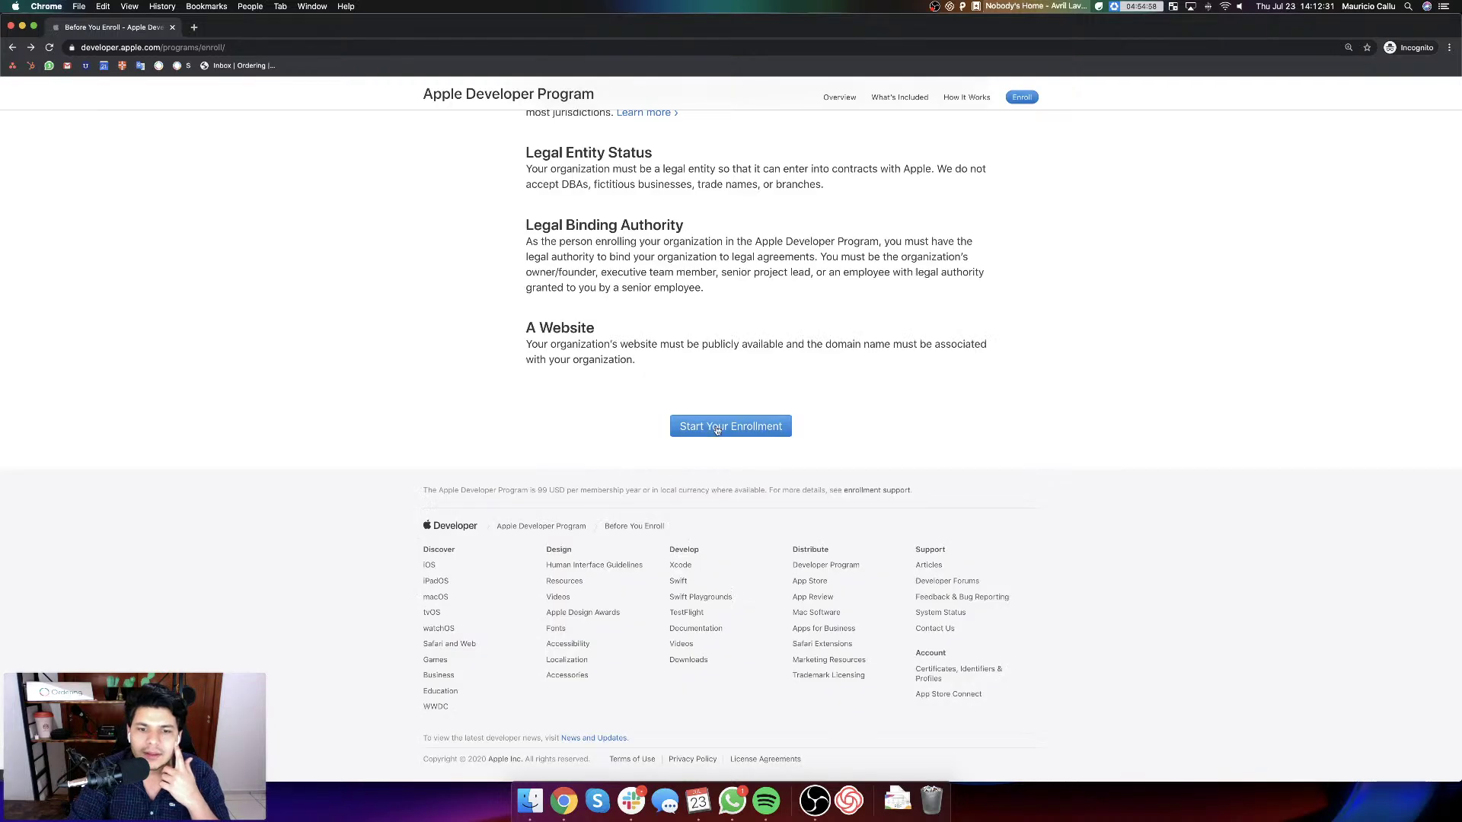
scroll(711, 426, "up", 5)
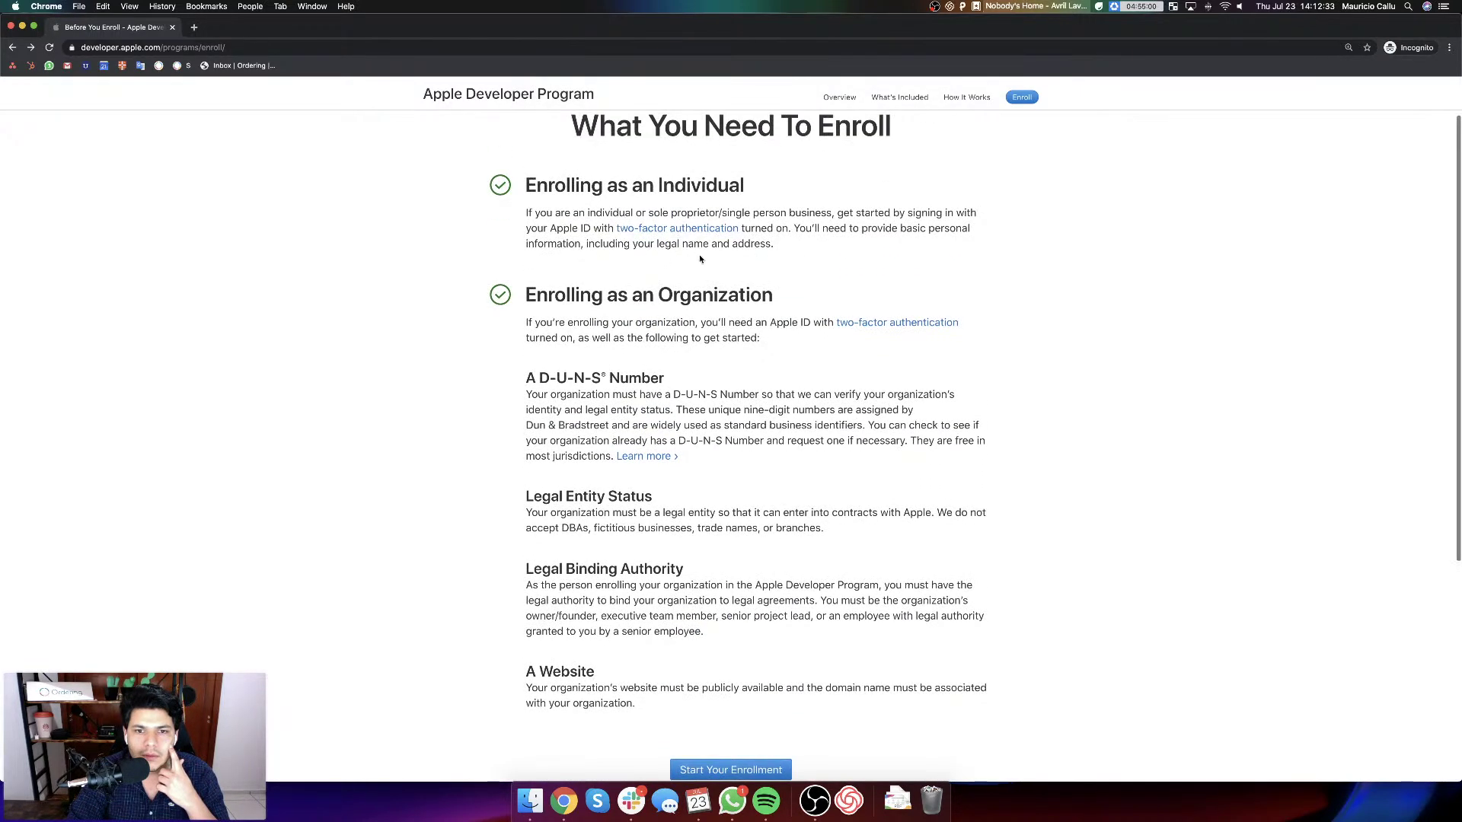
scroll(624, 290, "up", 1)
left_click(643, 516)
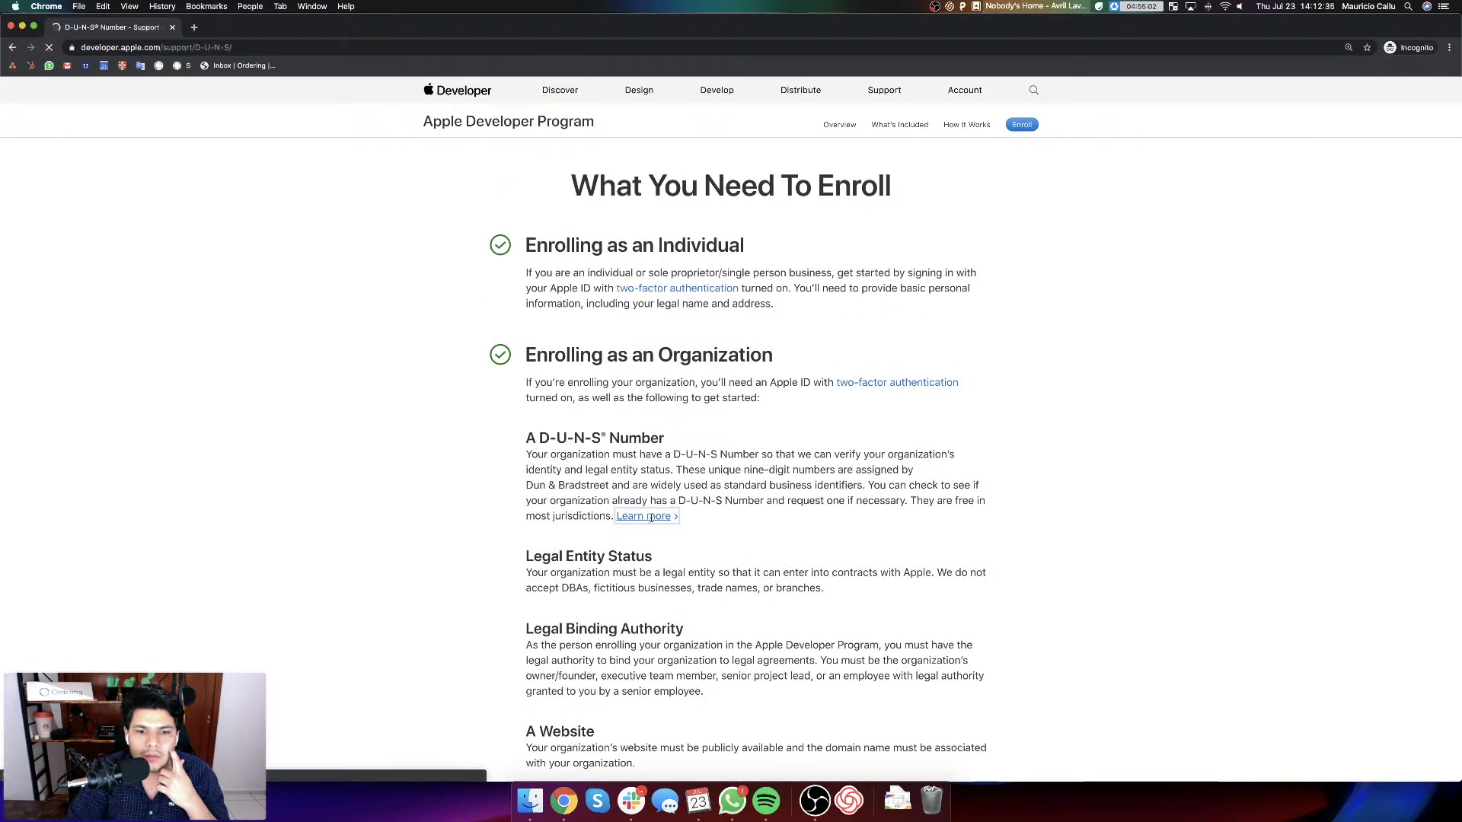
Scroll to the bottom of the D-U-N-S page and choose Get support under Contact Us
scroll(708, 517, "down", 15)
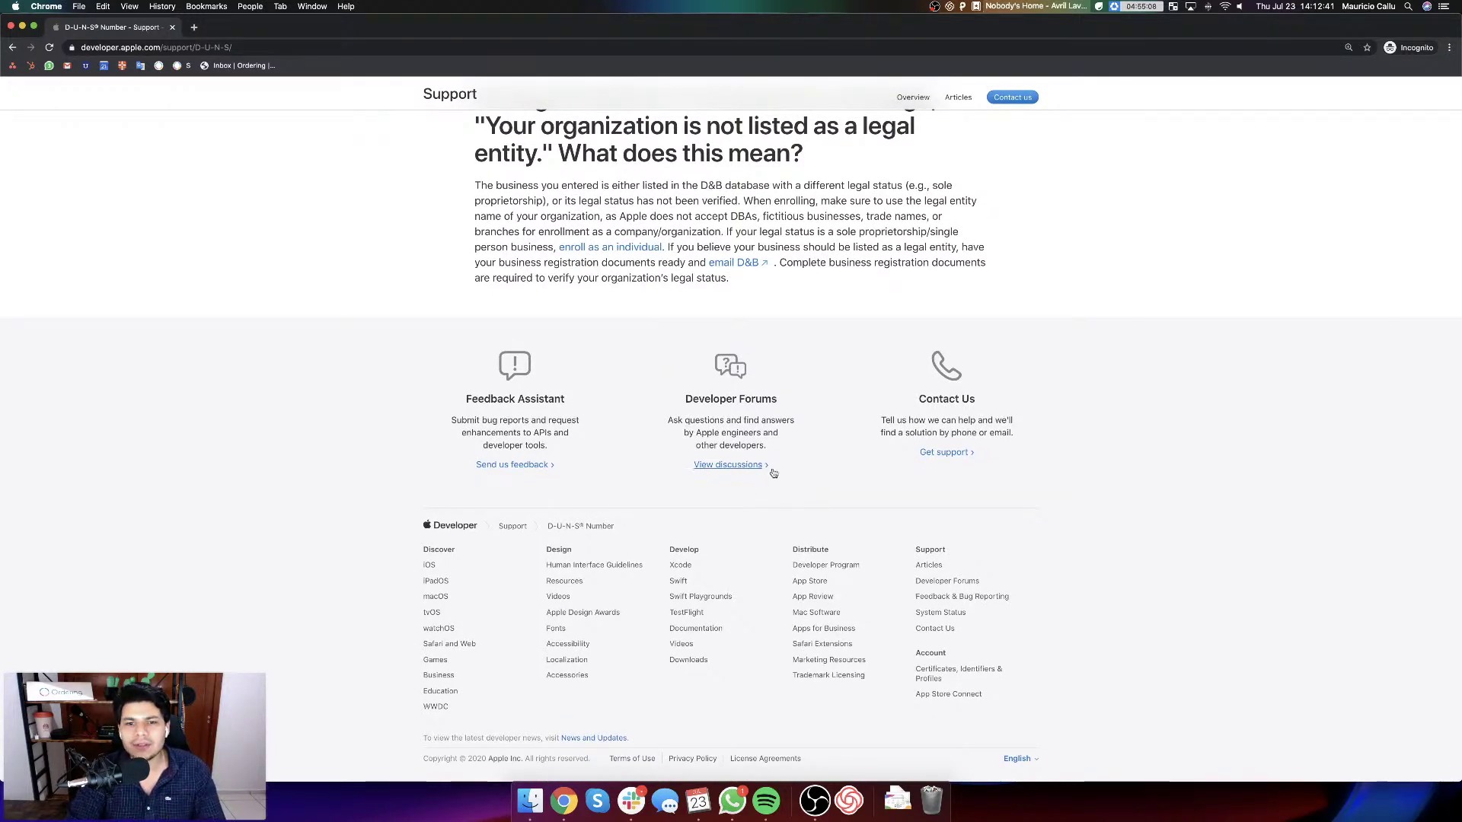
left_click(945, 453)
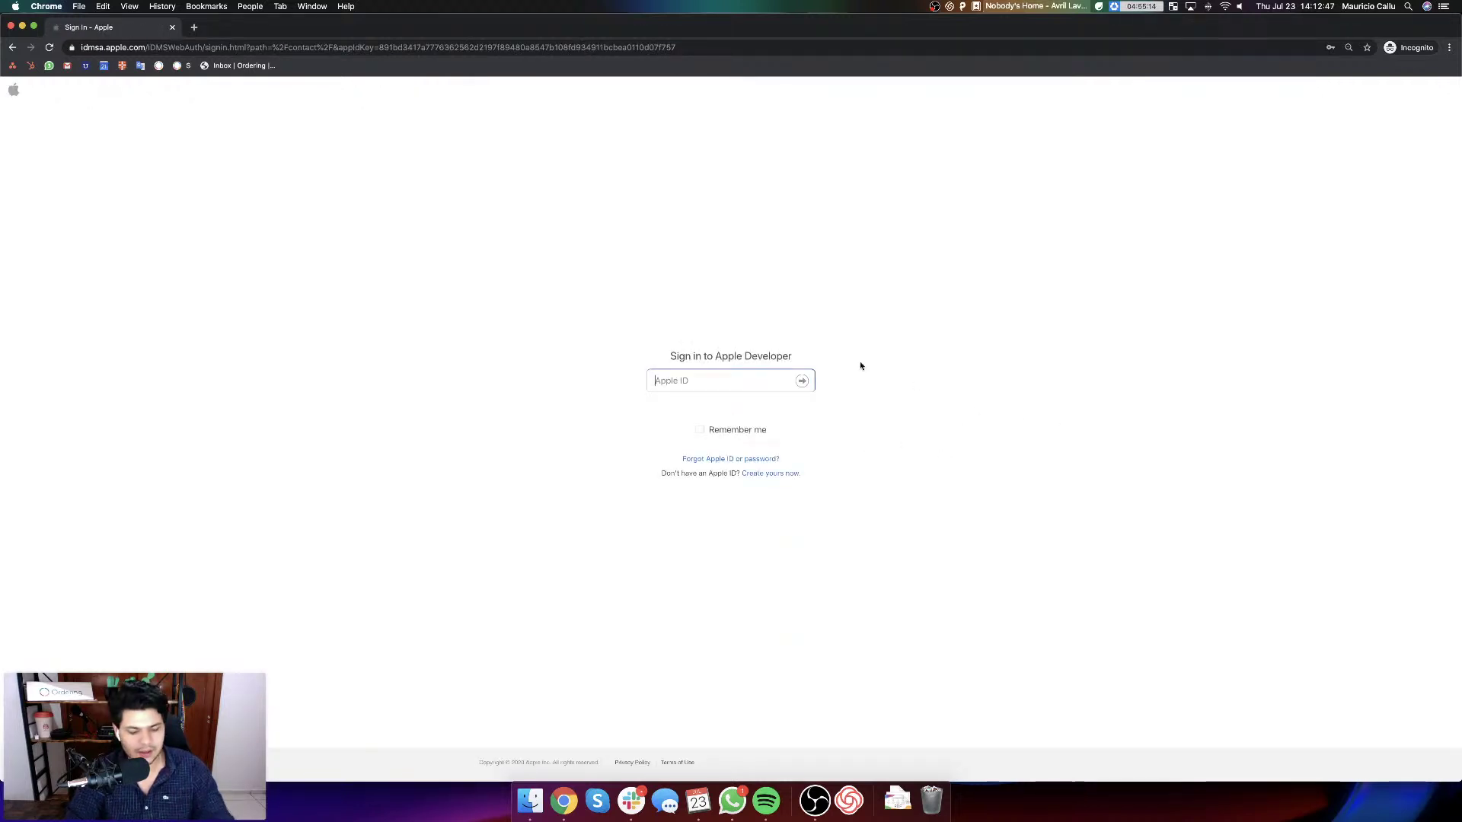
Sign in to Apple Developer with the saved Apple ID suggestion and password
type("team")
key("Down")
key("Return")
key("Return")
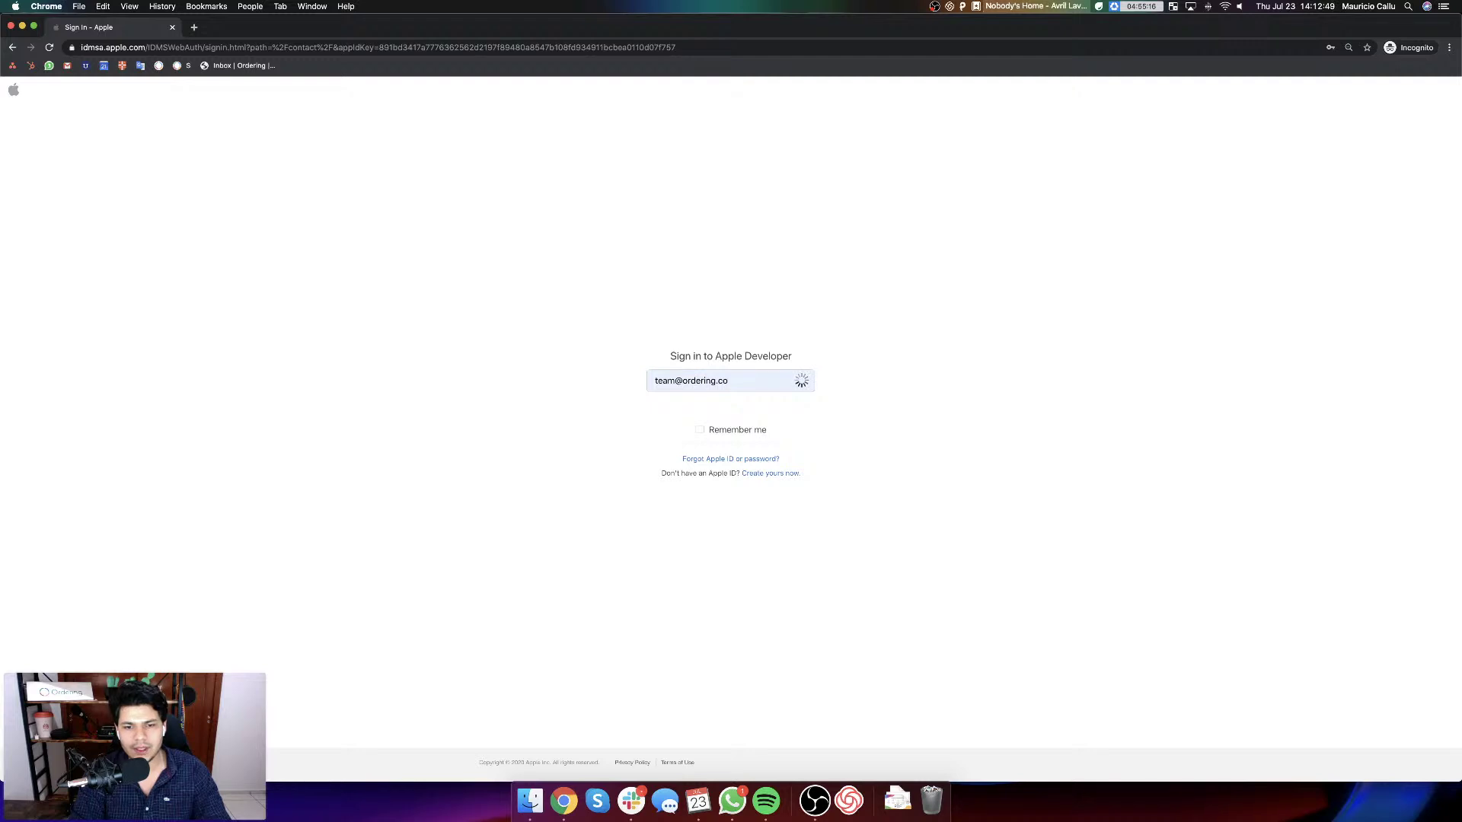
key("Return")
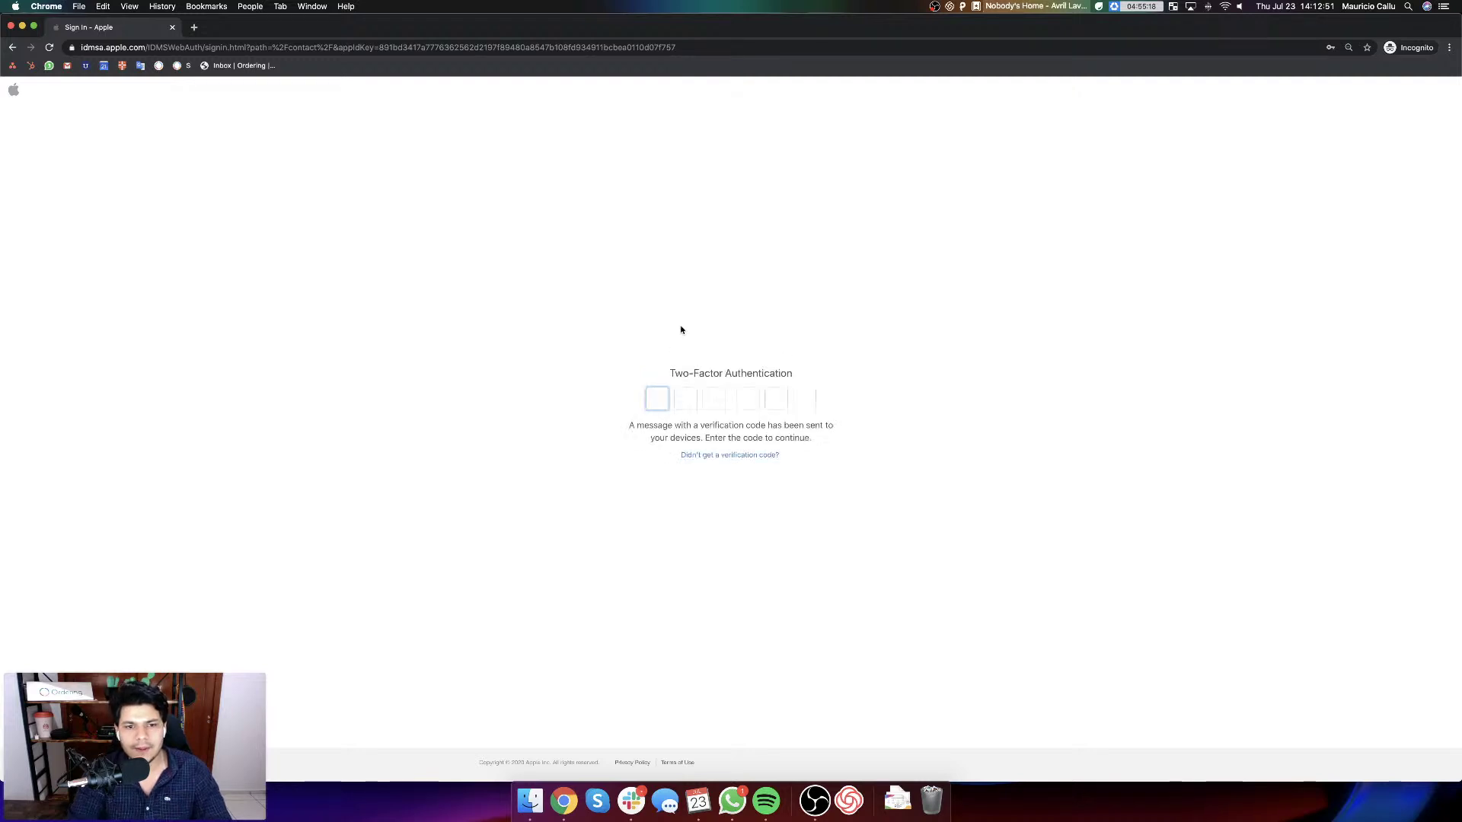
Complete two-factor verification with a texted code and trust this browser
left_click(746, 457)
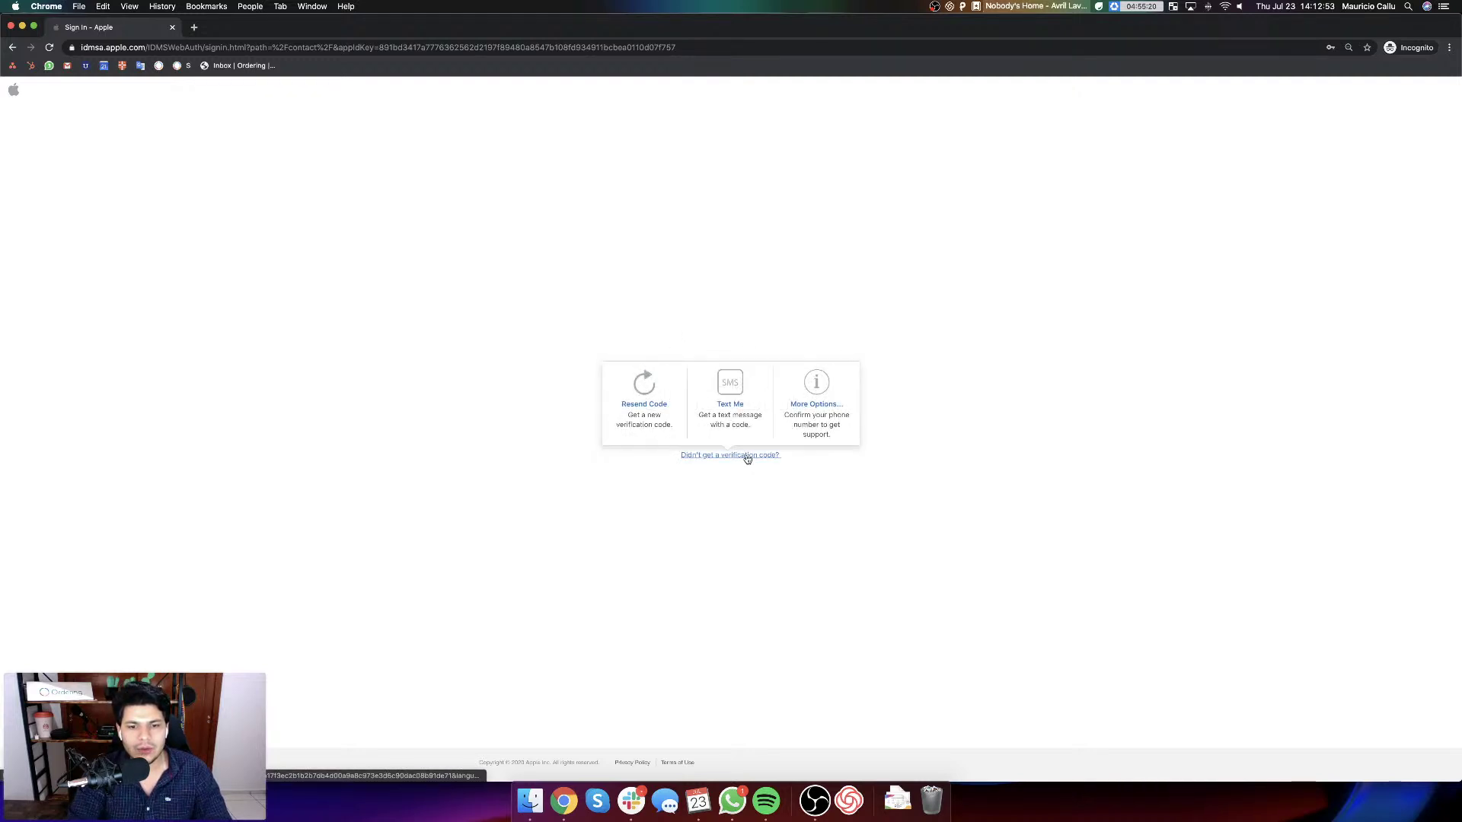
left_click(725, 404)
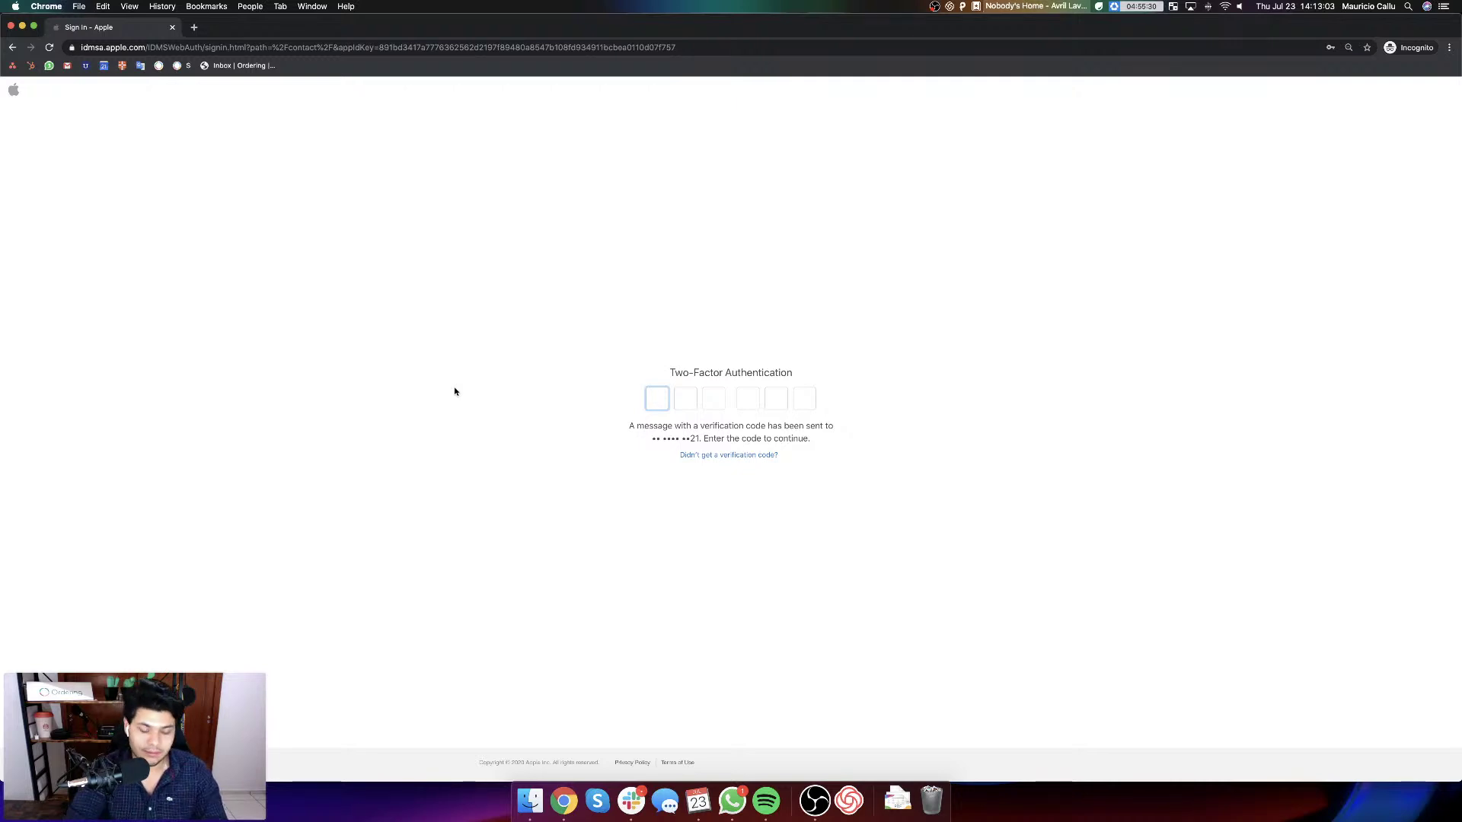
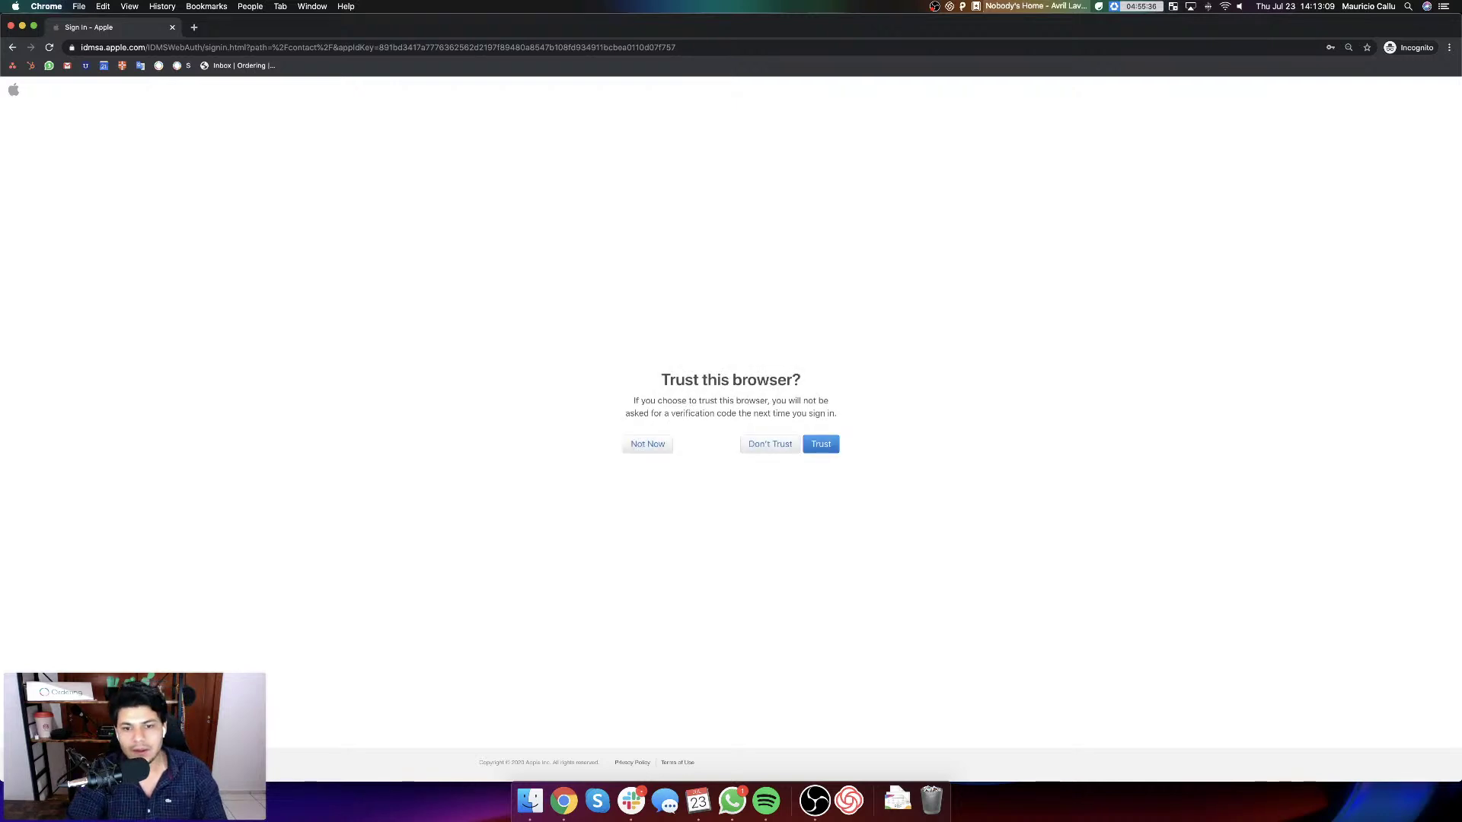
left_click(823, 447)
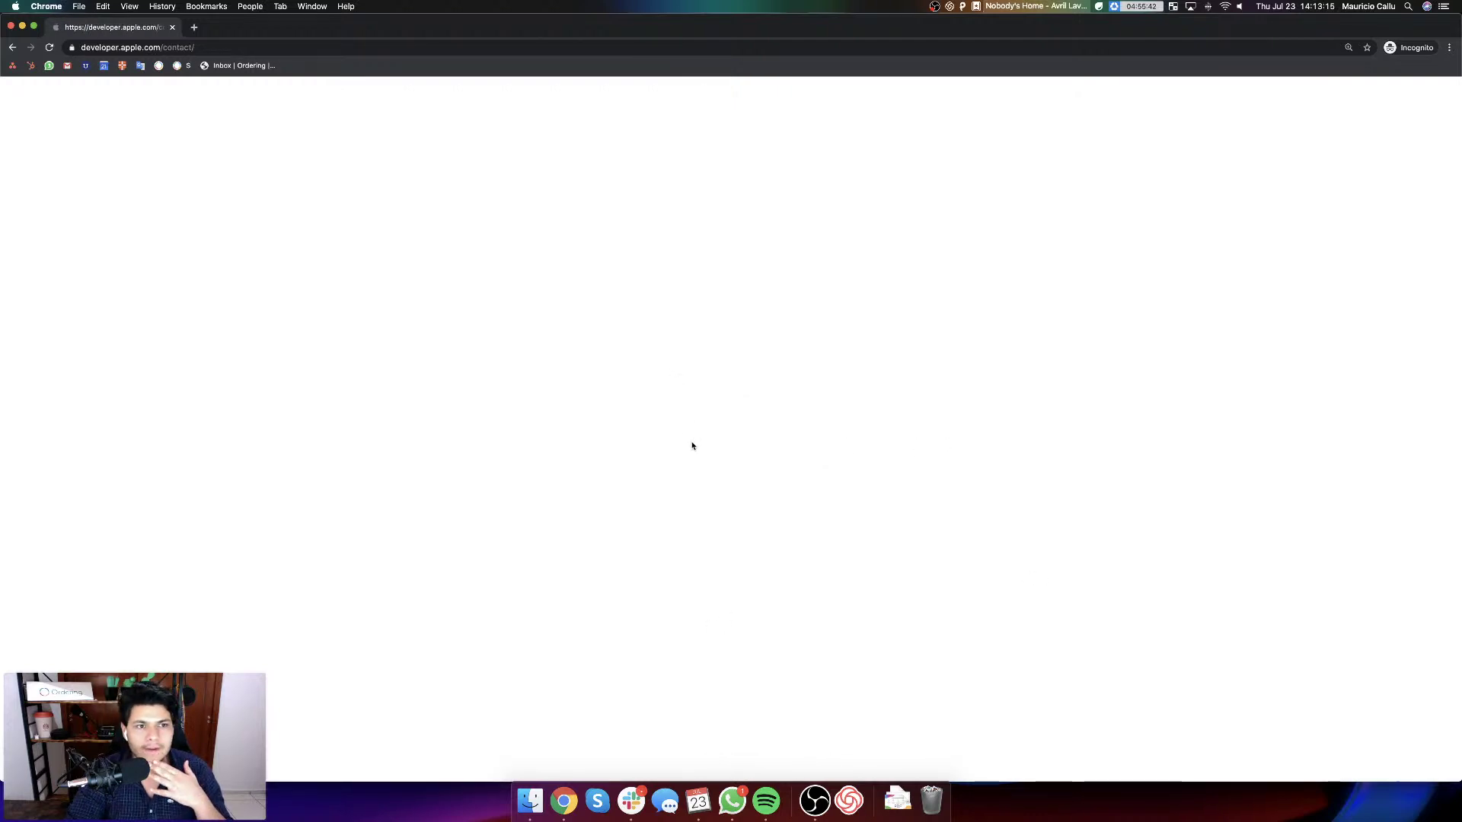
Preview and close the Membership and Account, Feedback, and Report a Concern subtopics on Contact Us
scroll(1294, 504, "down", 3)
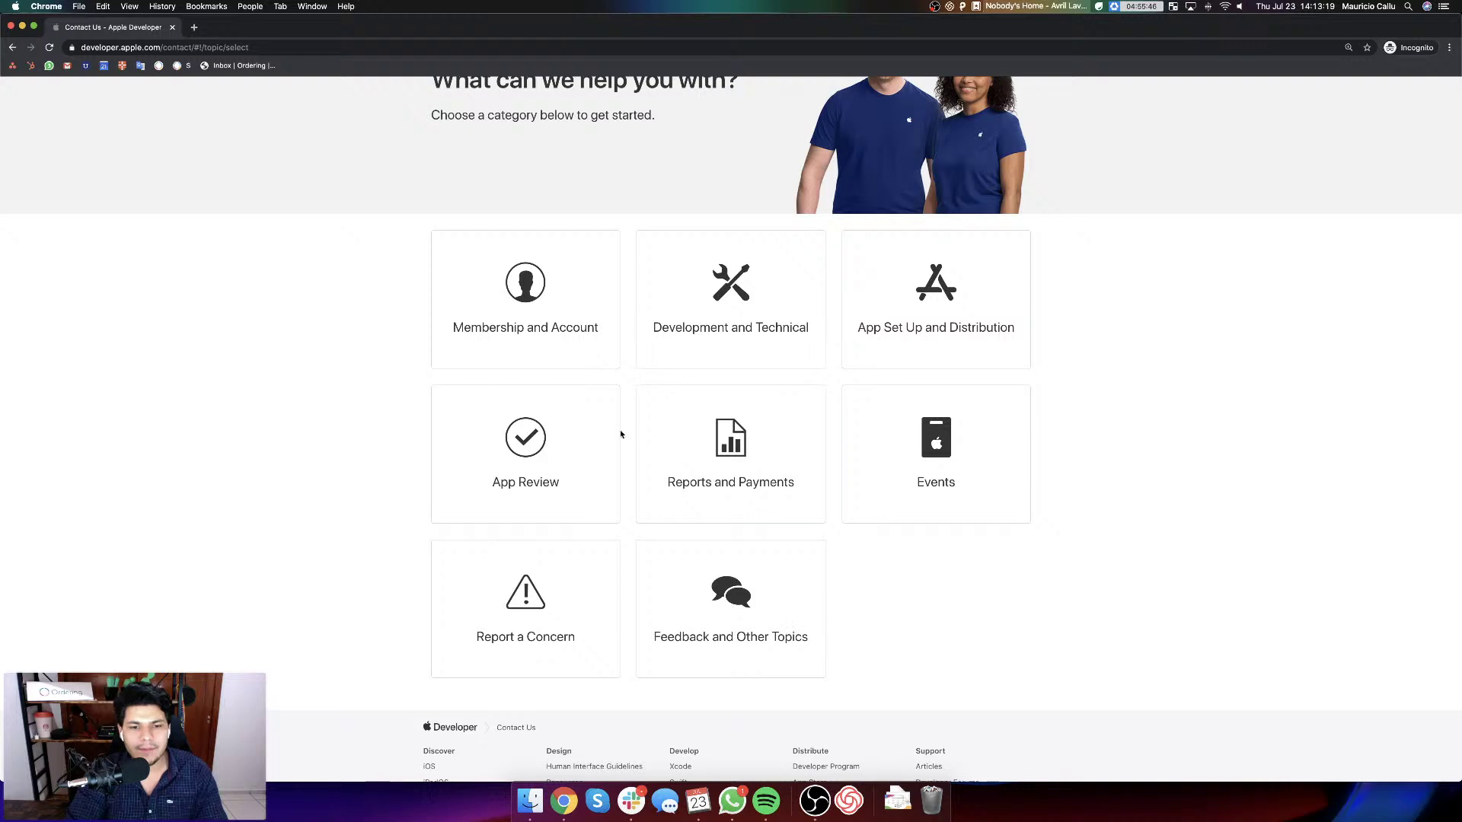
scroll(967, 523, "down", 3)
scroll(966, 525, "up", 2)
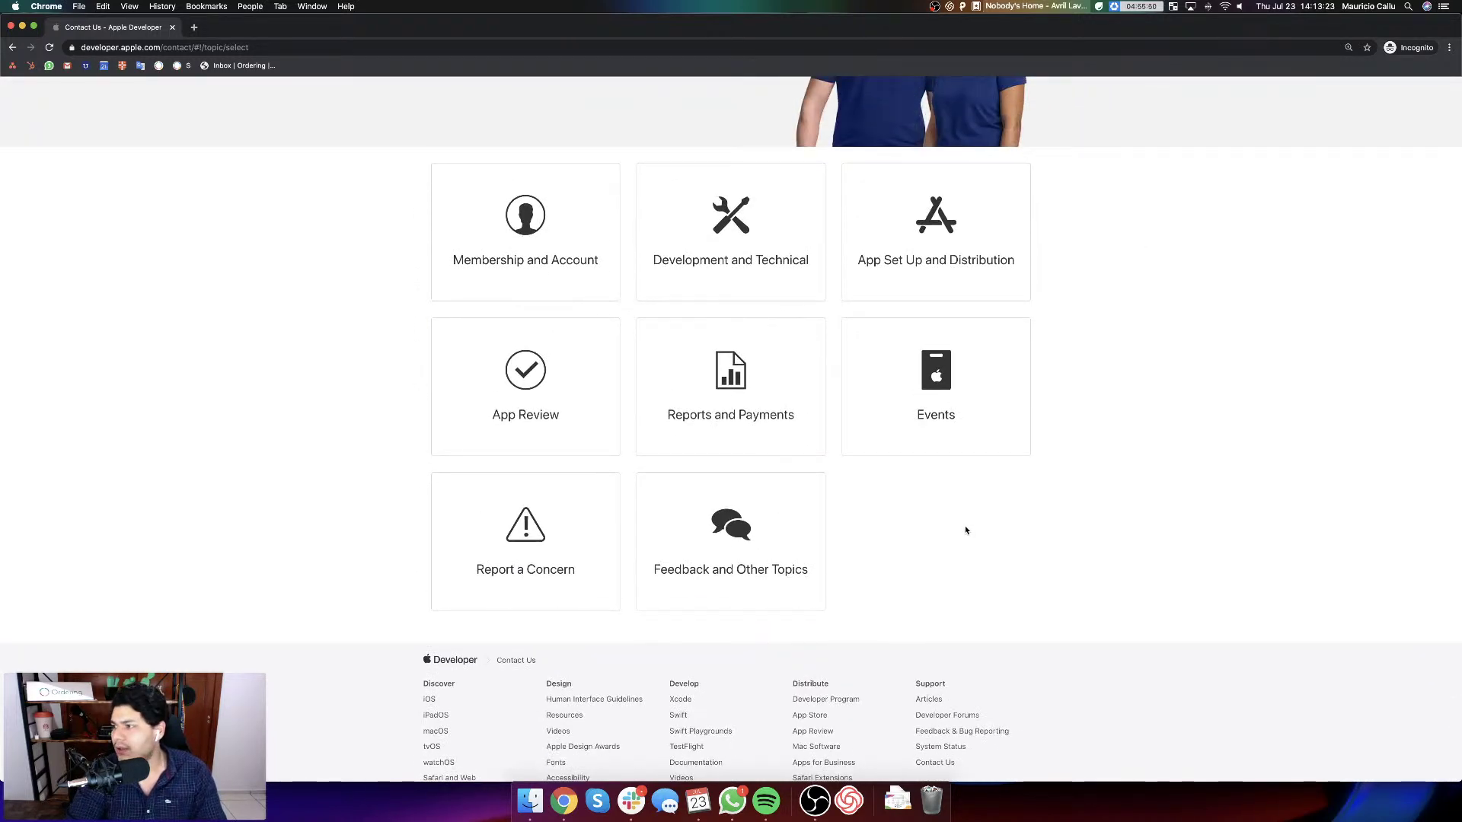
scroll(523, 336, "up", 5)
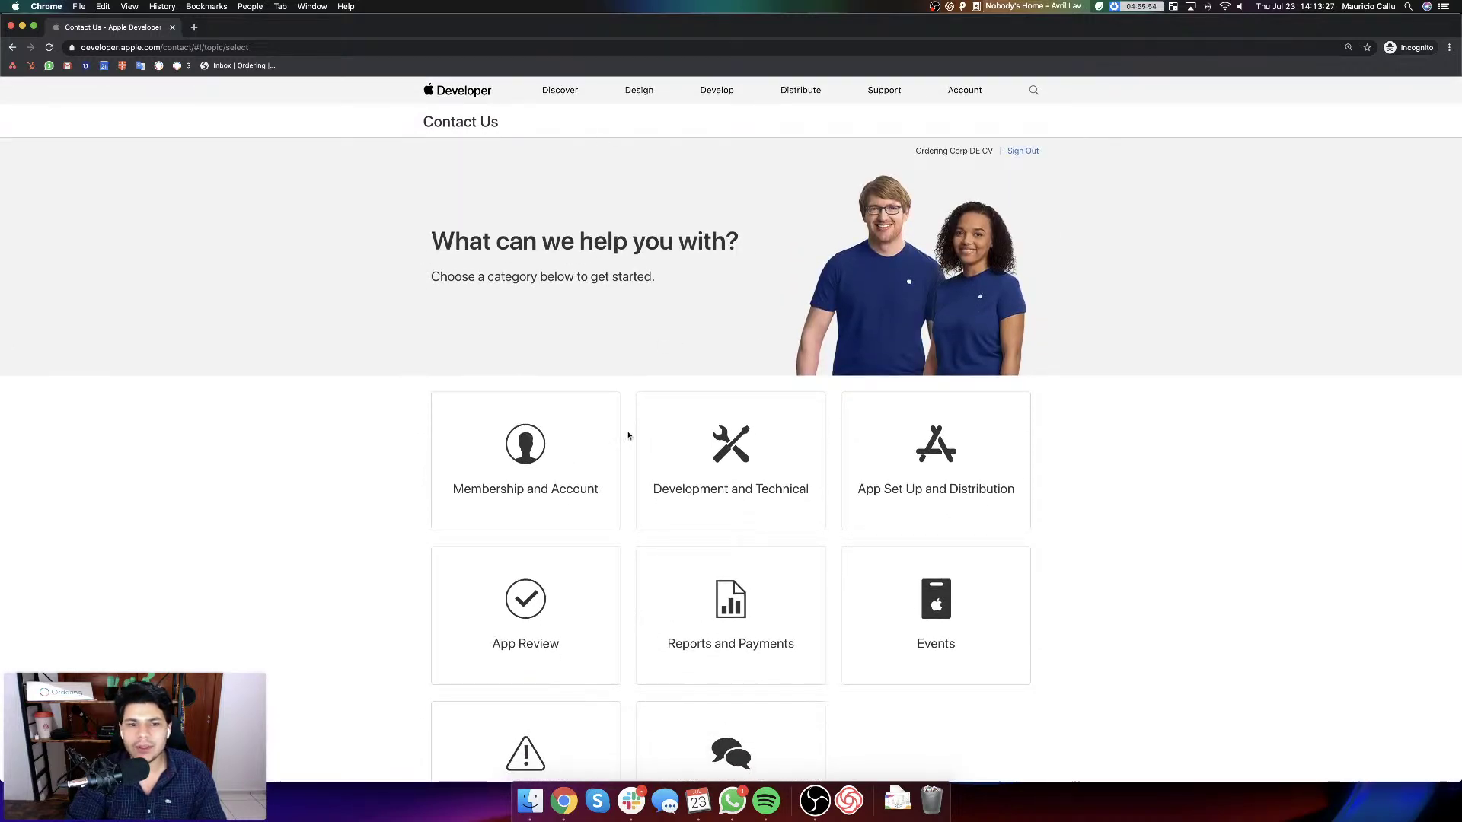
scroll(636, 433, "down", 4)
left_click(501, 287)
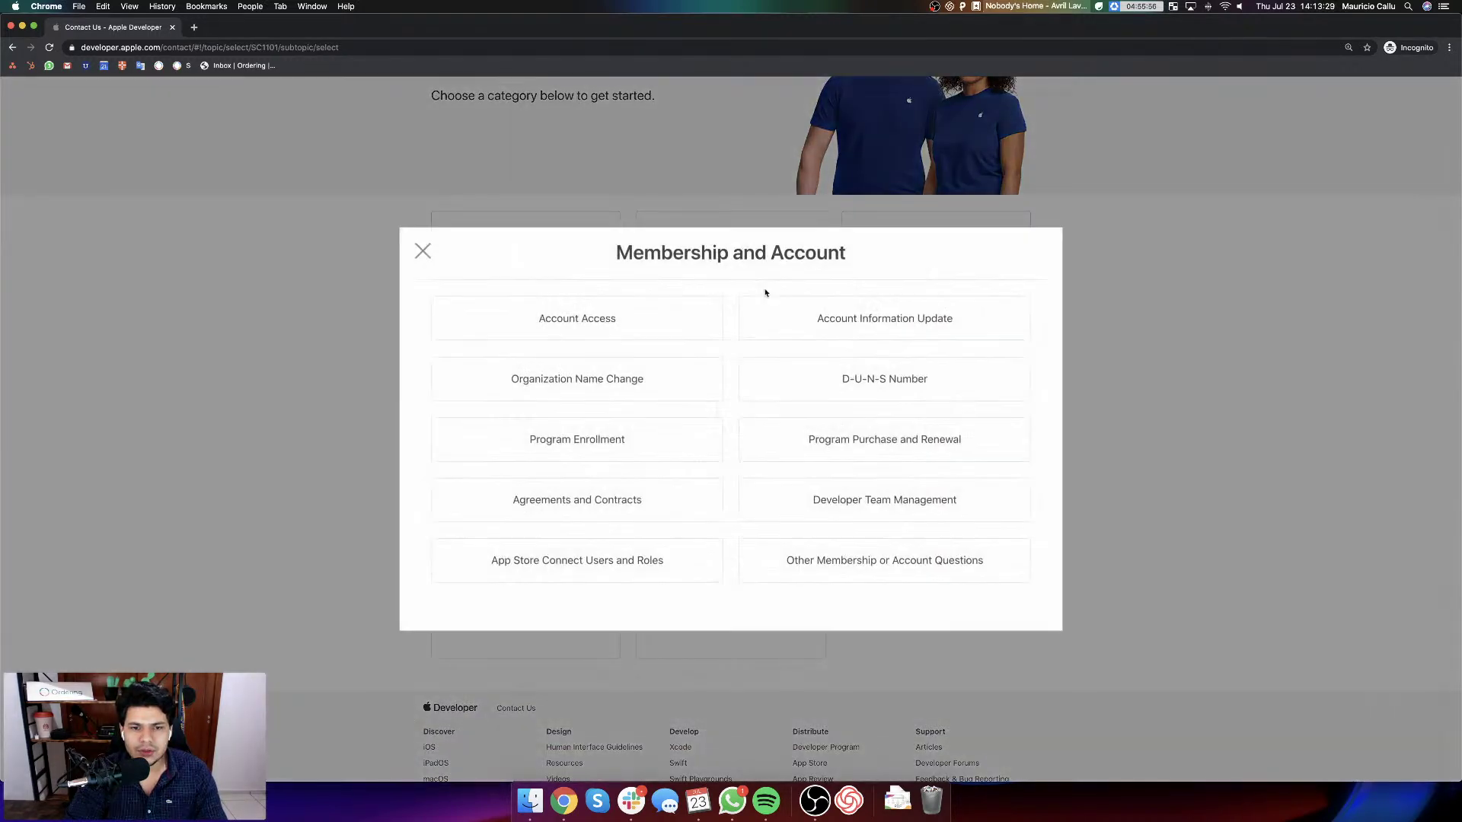
left_click(1267, 419)
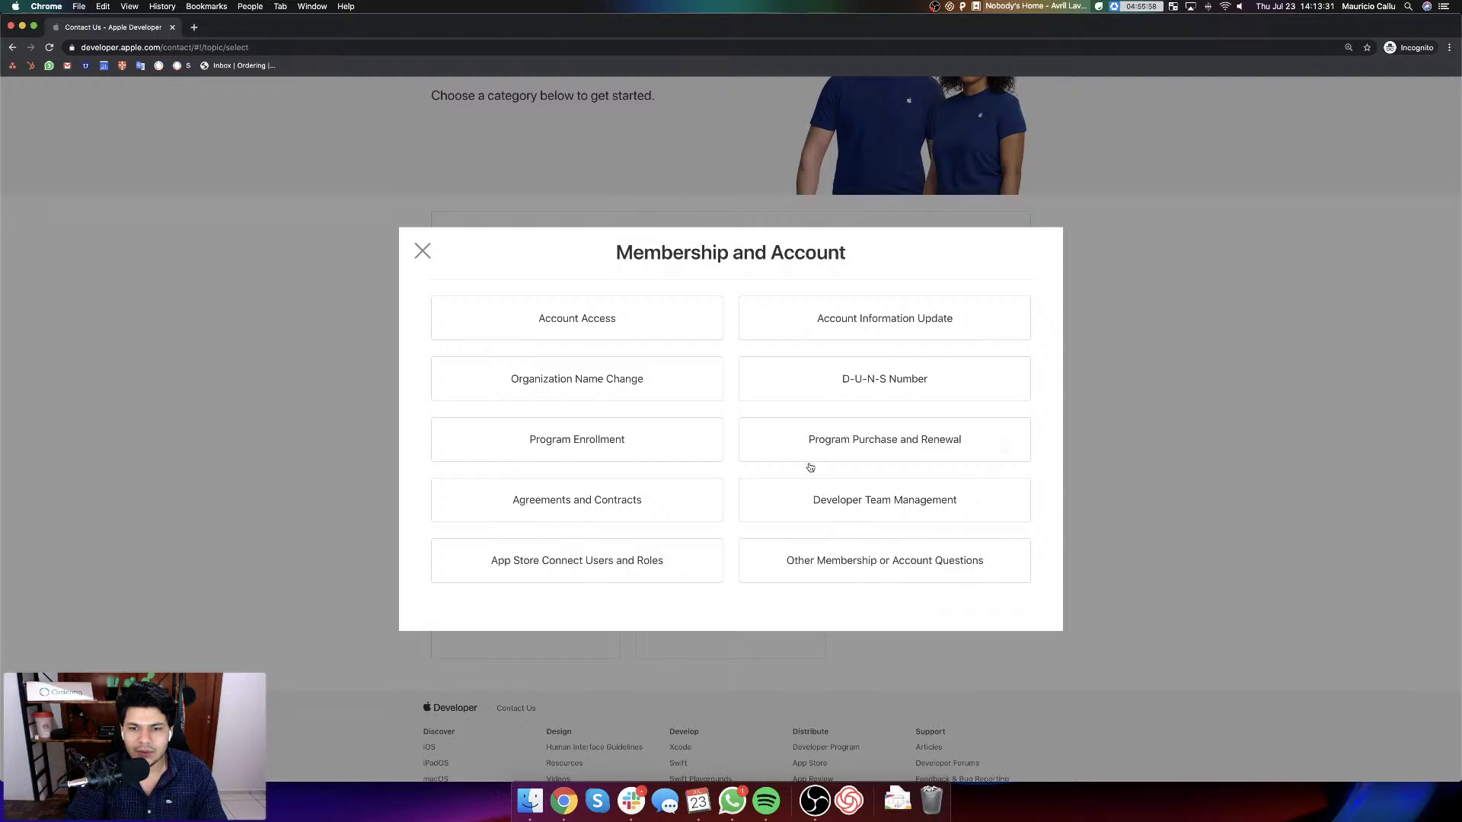
left_click(723, 584)
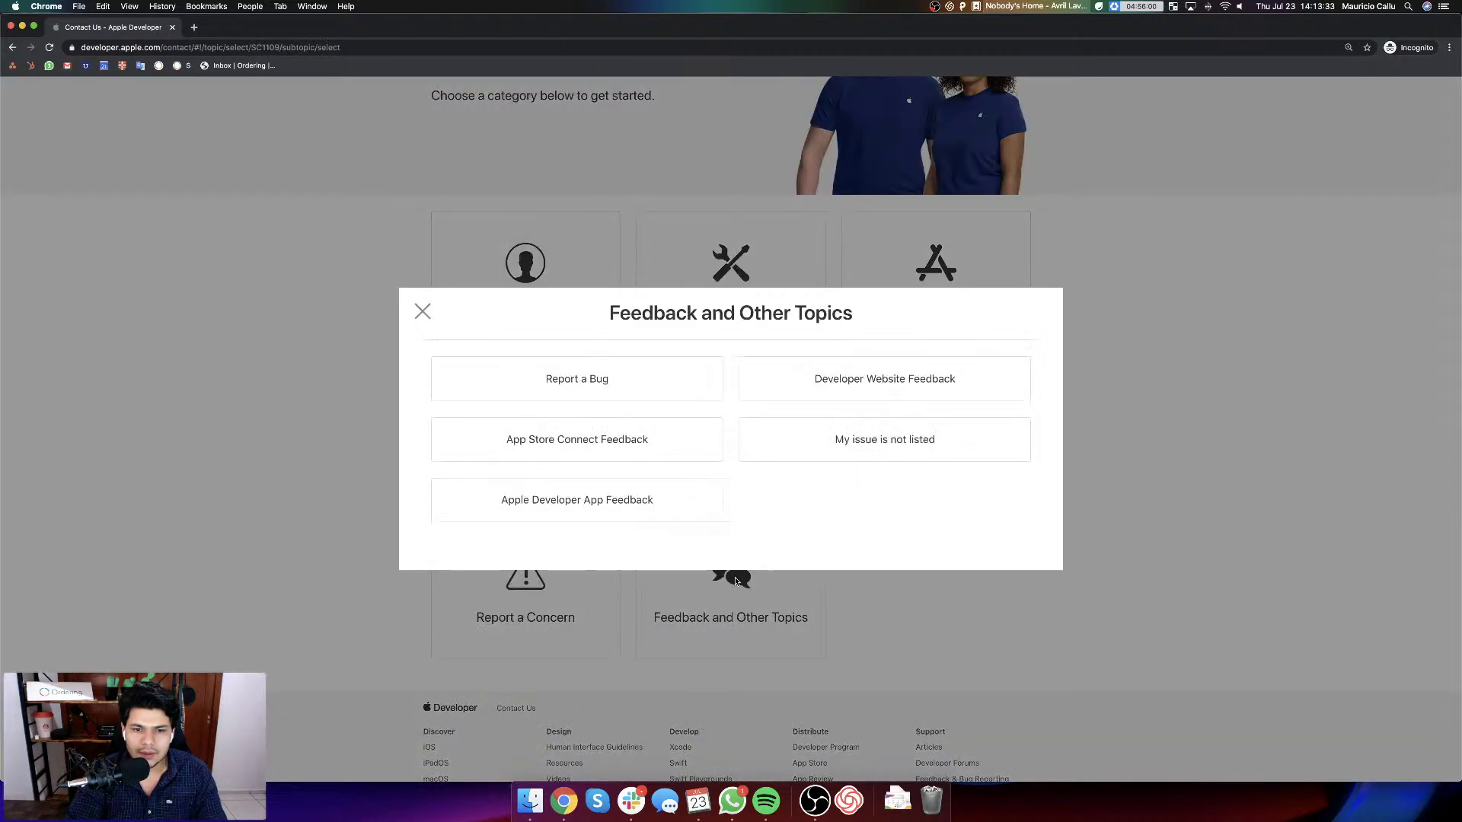
left_click(1113, 591)
left_click(617, 570)
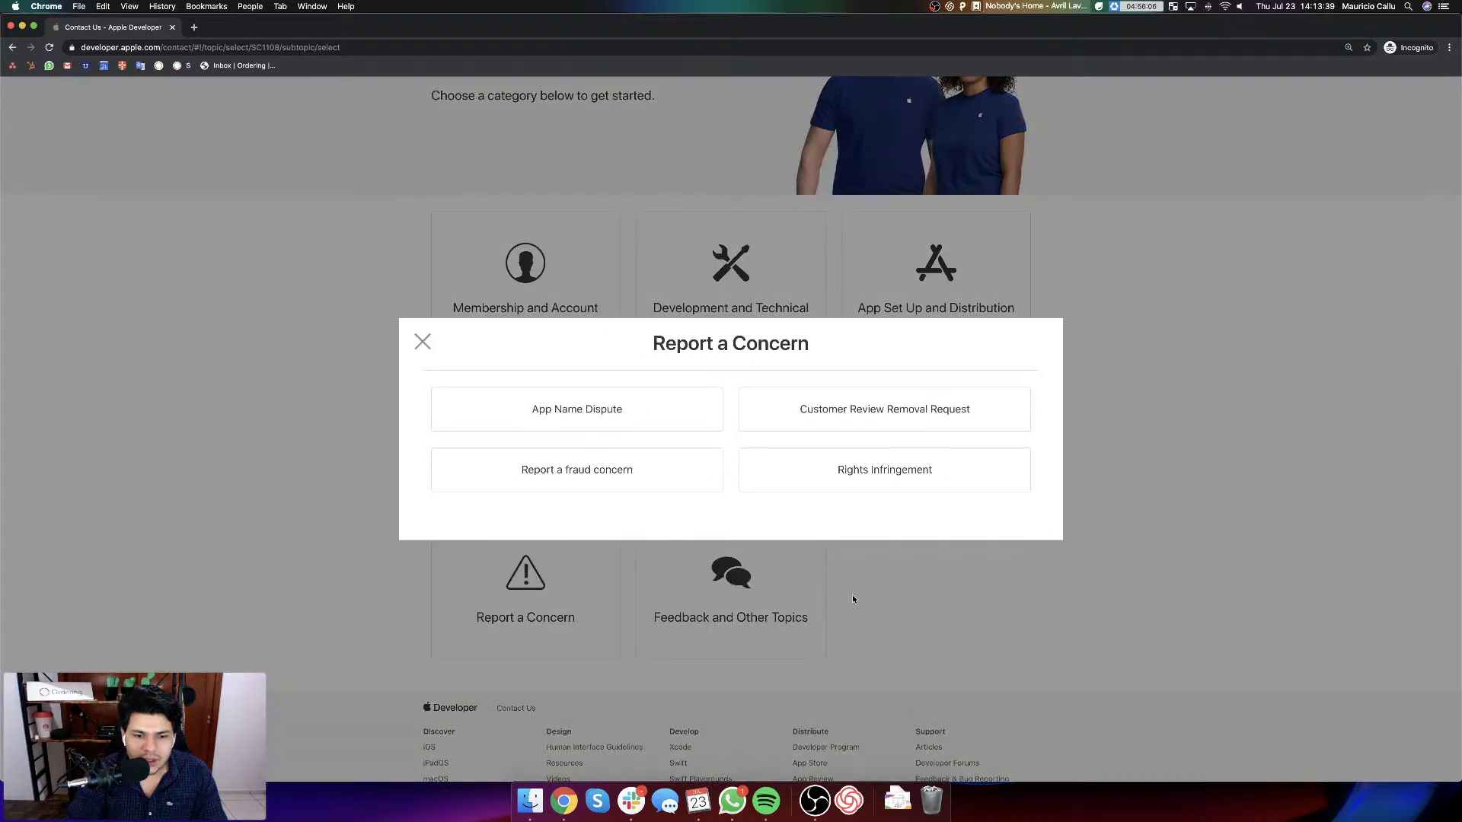
left_click(967, 597)
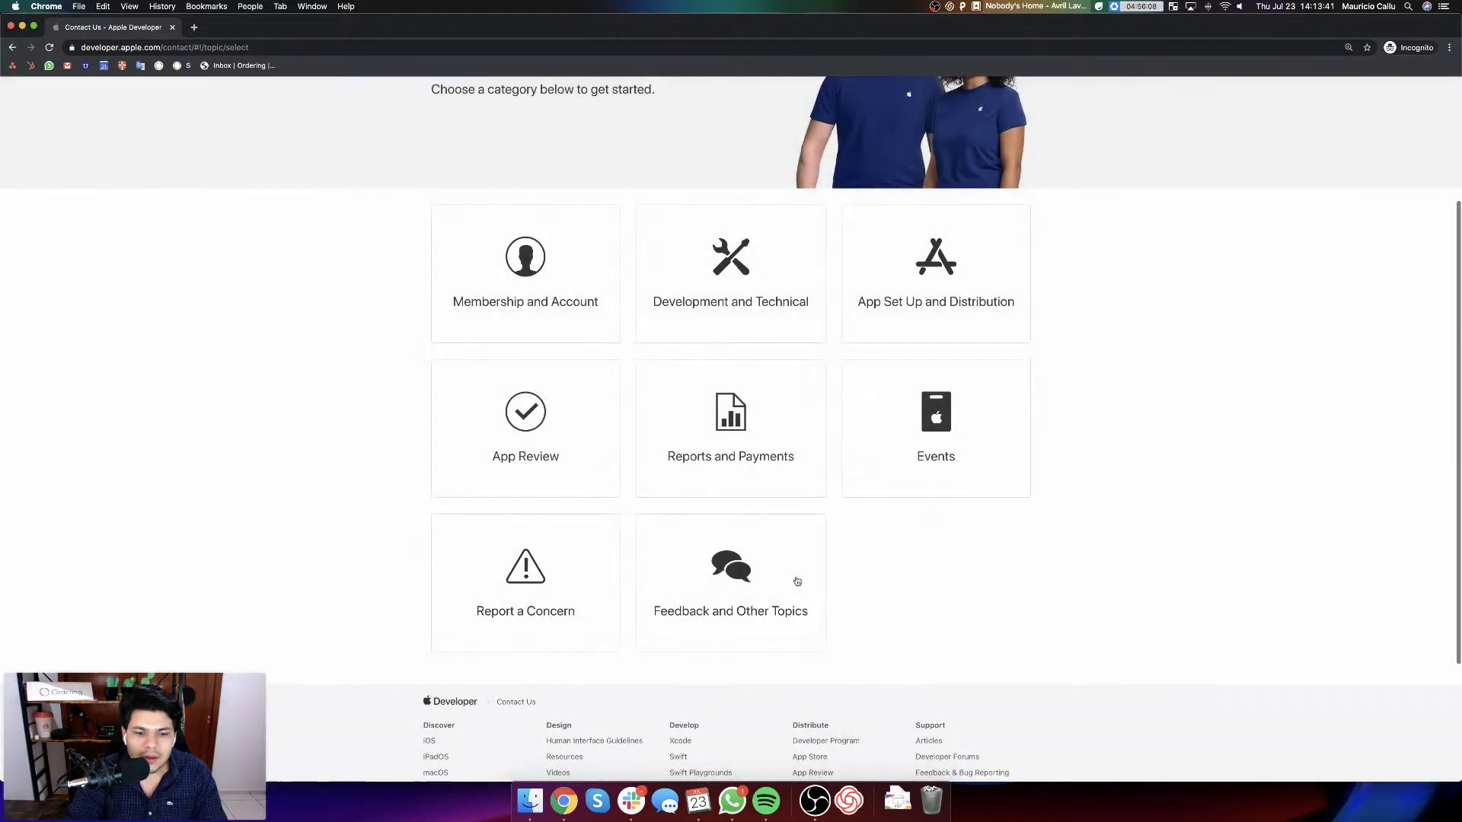
scroll(574, 464, "down", 3)
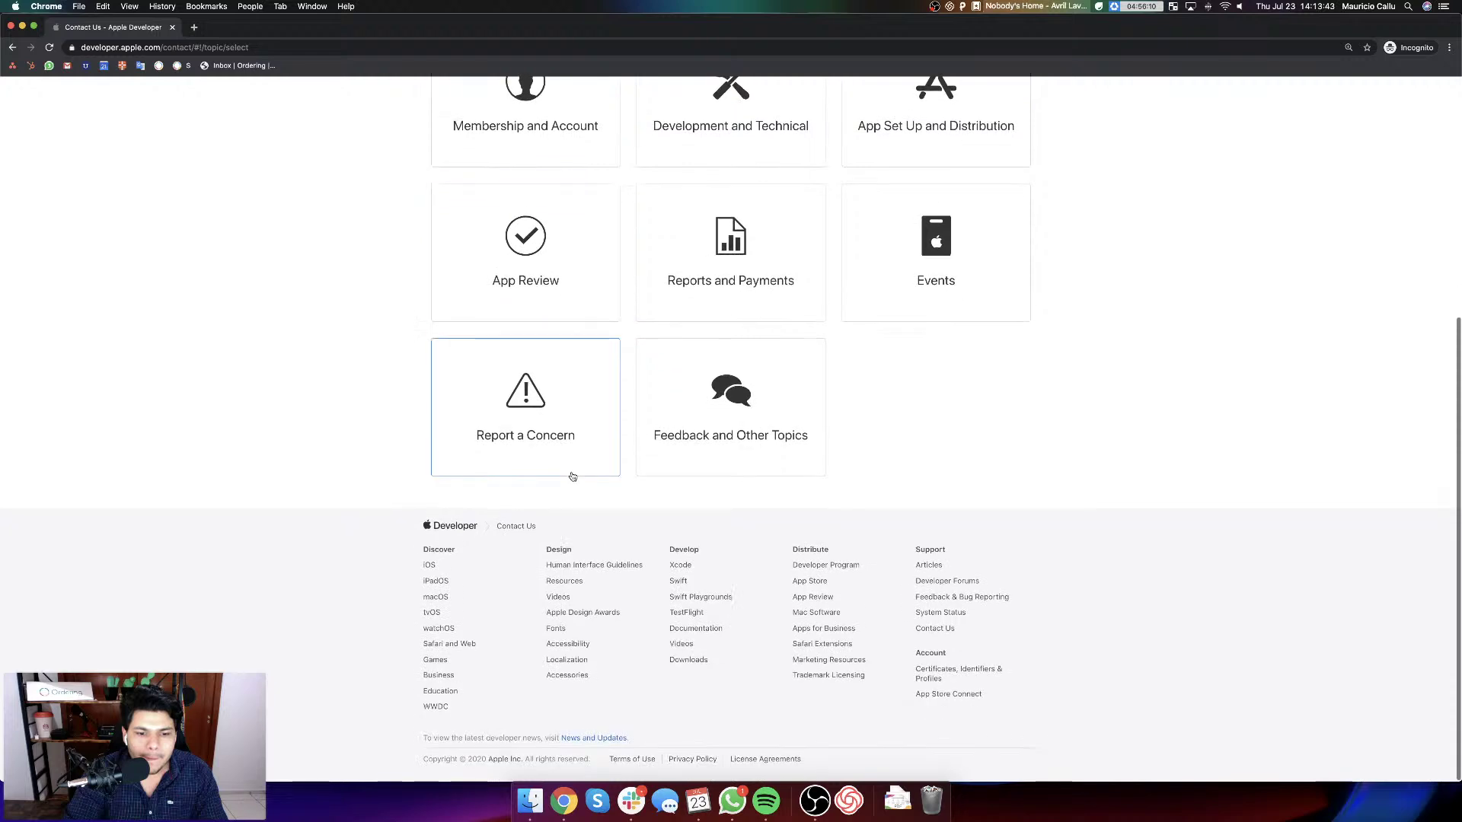
Reload Contact Us and preview Development, Membership, Events, Feedback and Report a Concern topics, closing each
left_click(925, 629)
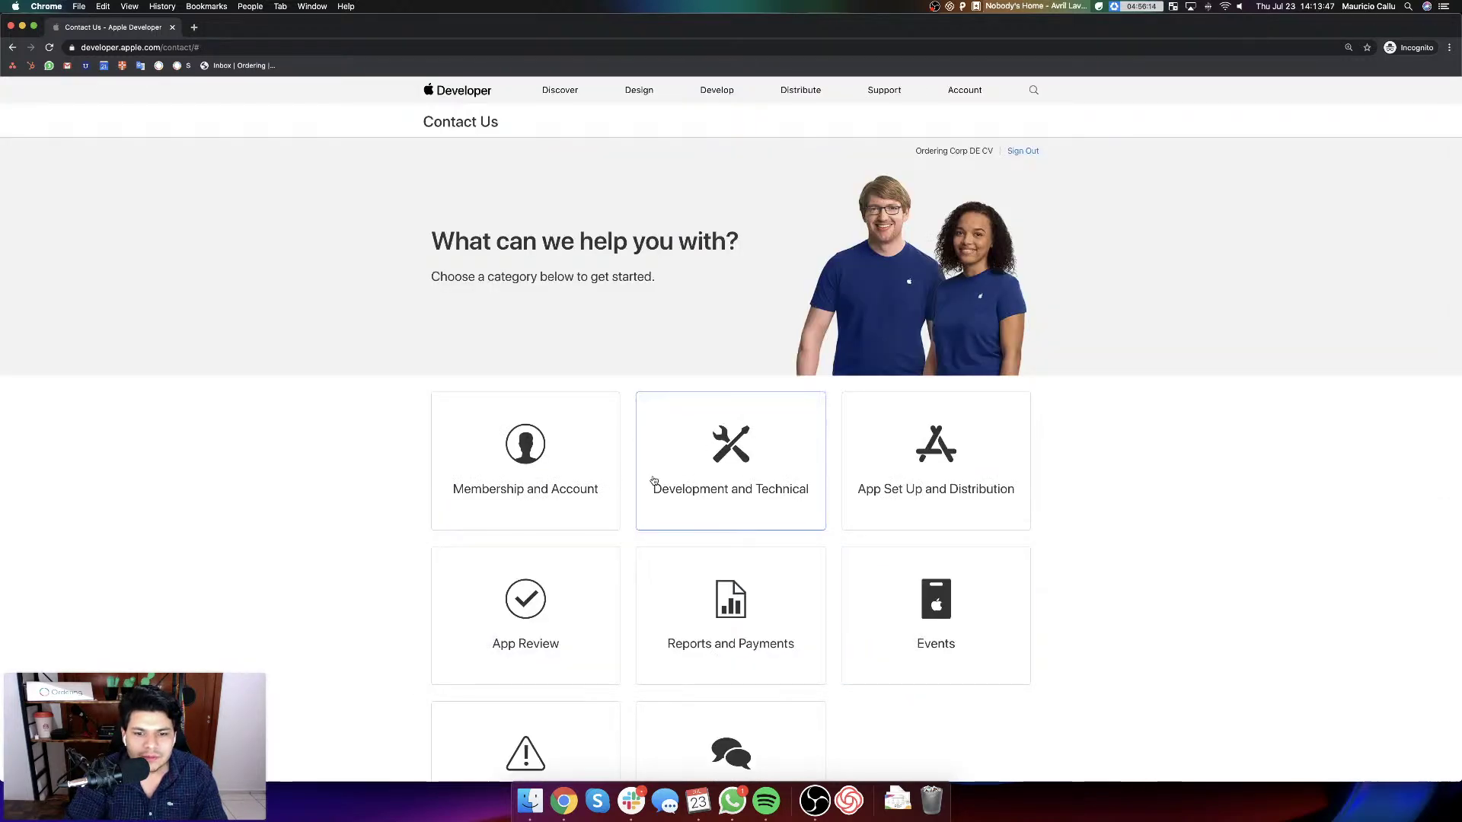
left_click(752, 454)
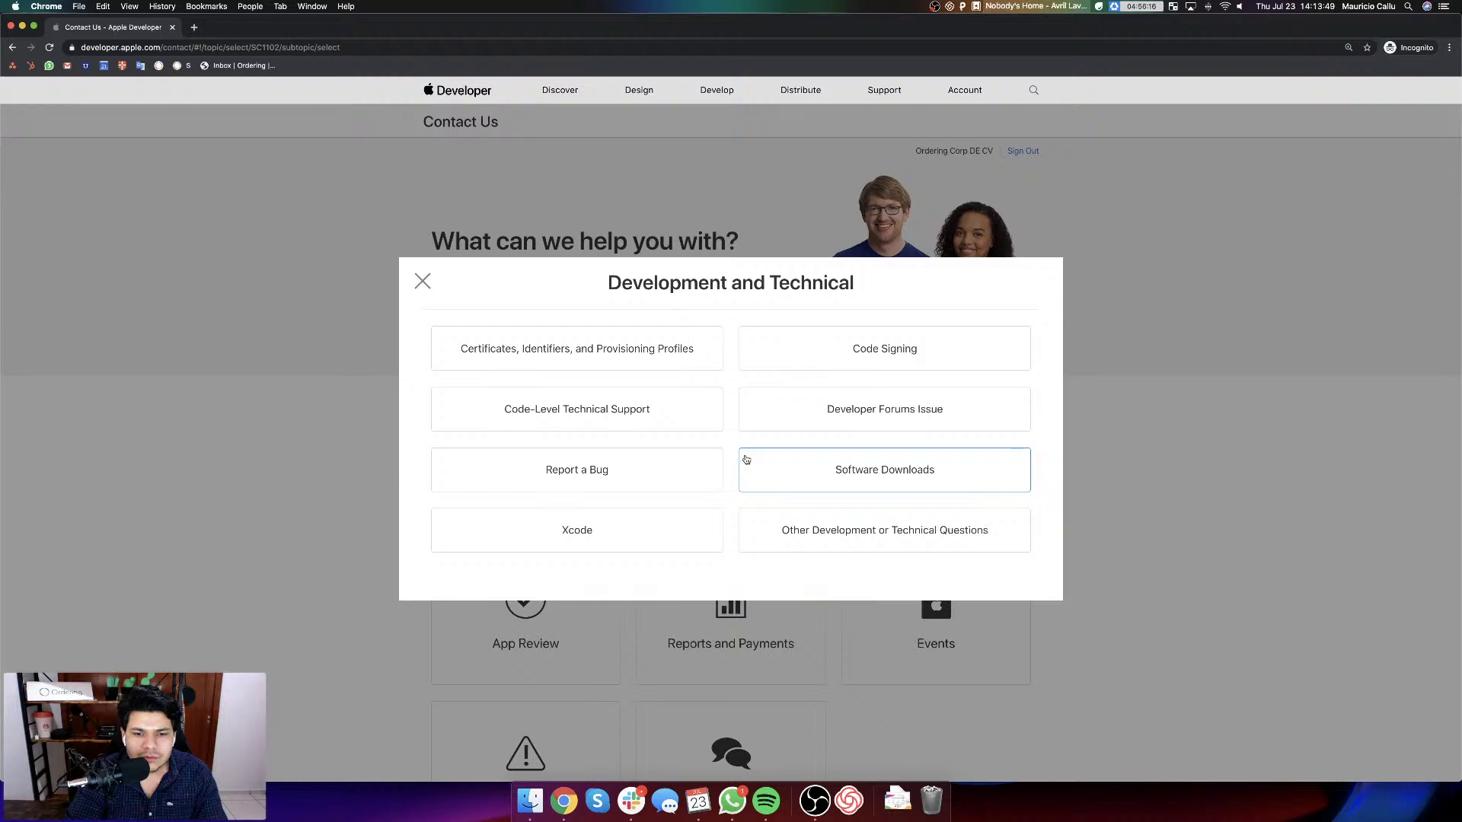
left_click(1234, 454)
left_click(526, 457)
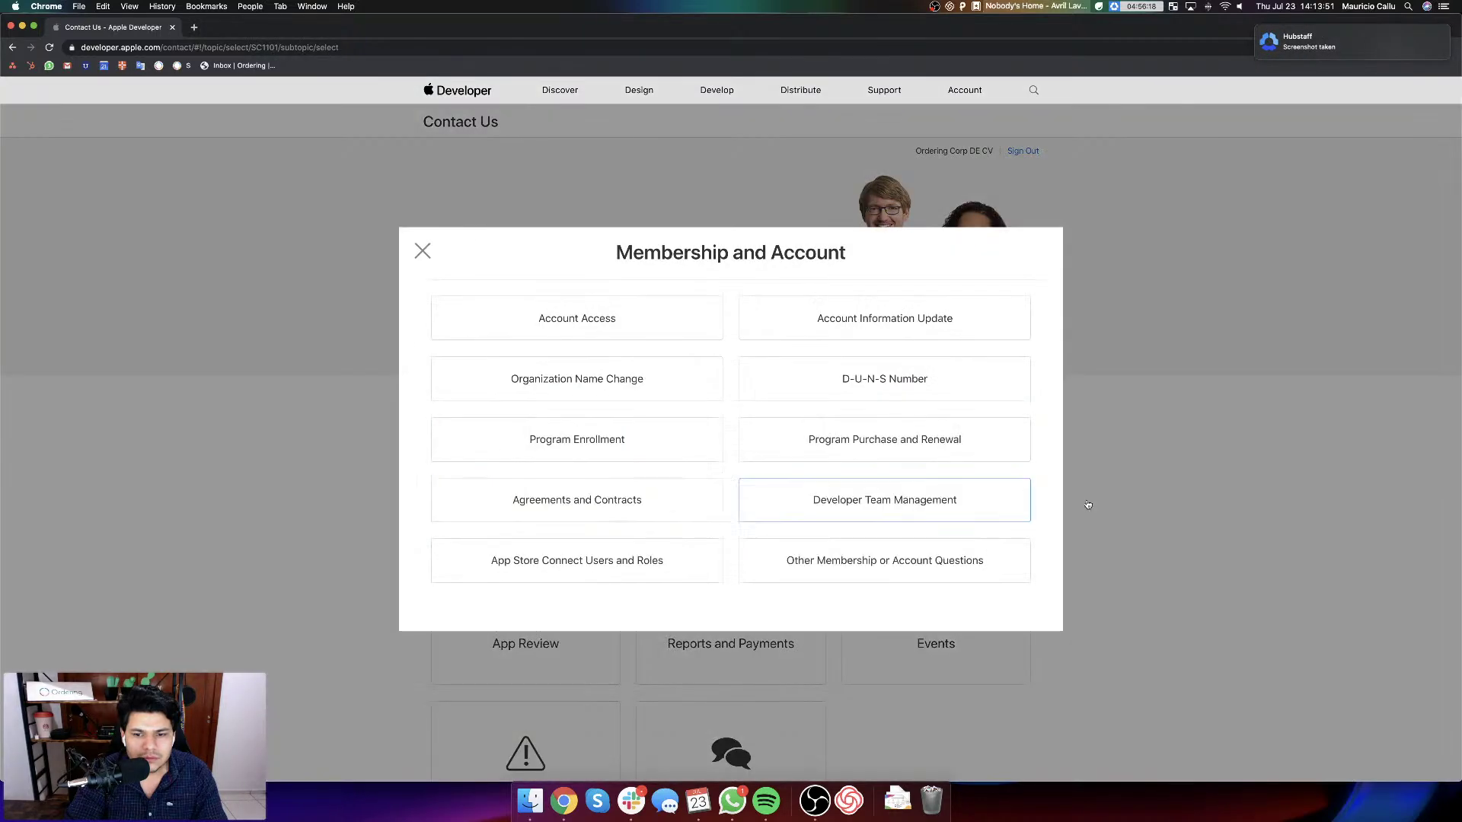
left_click(1144, 503)
scroll(1126, 472, "down", 5)
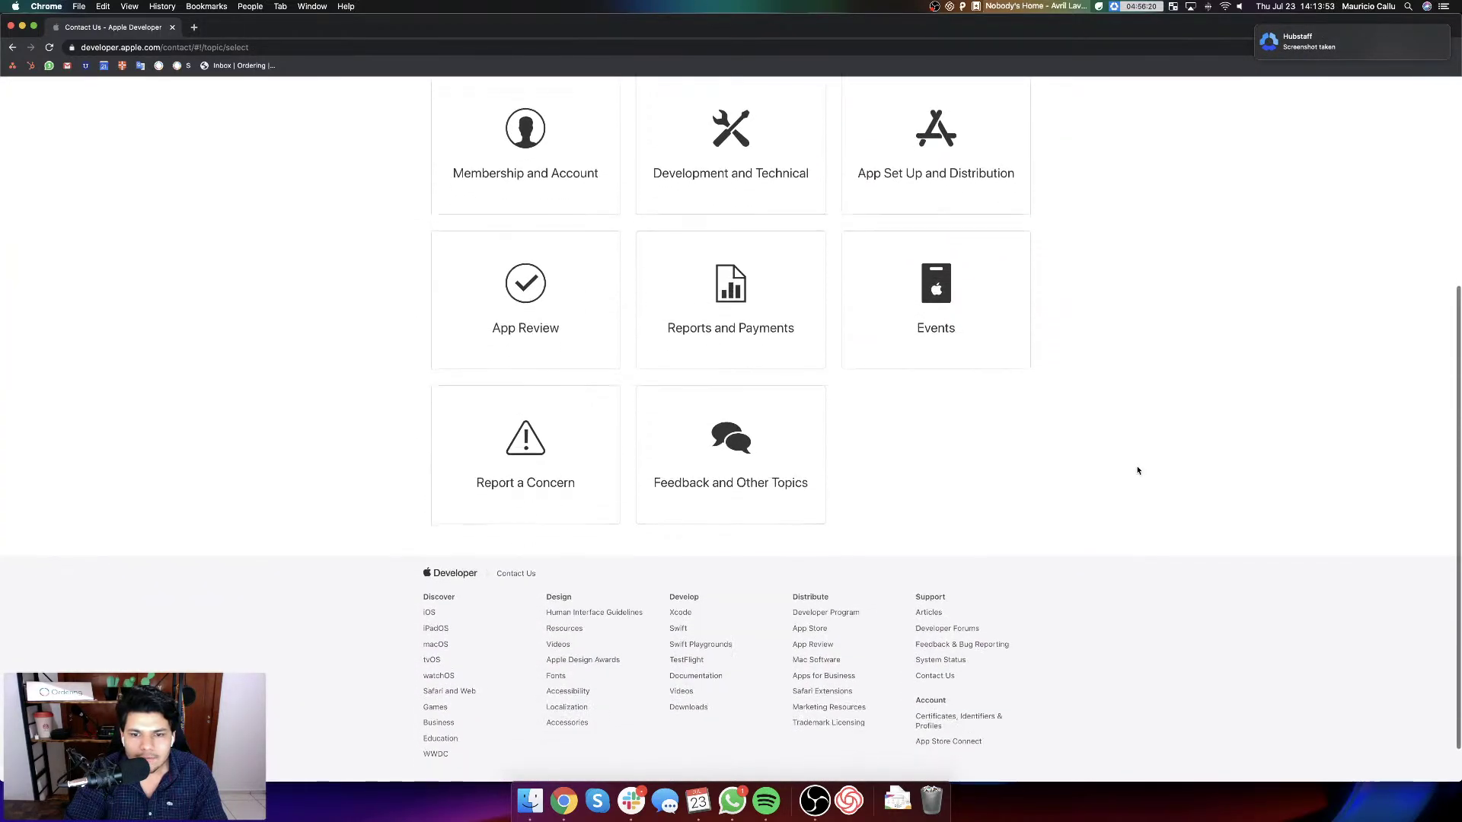
left_click(878, 298)
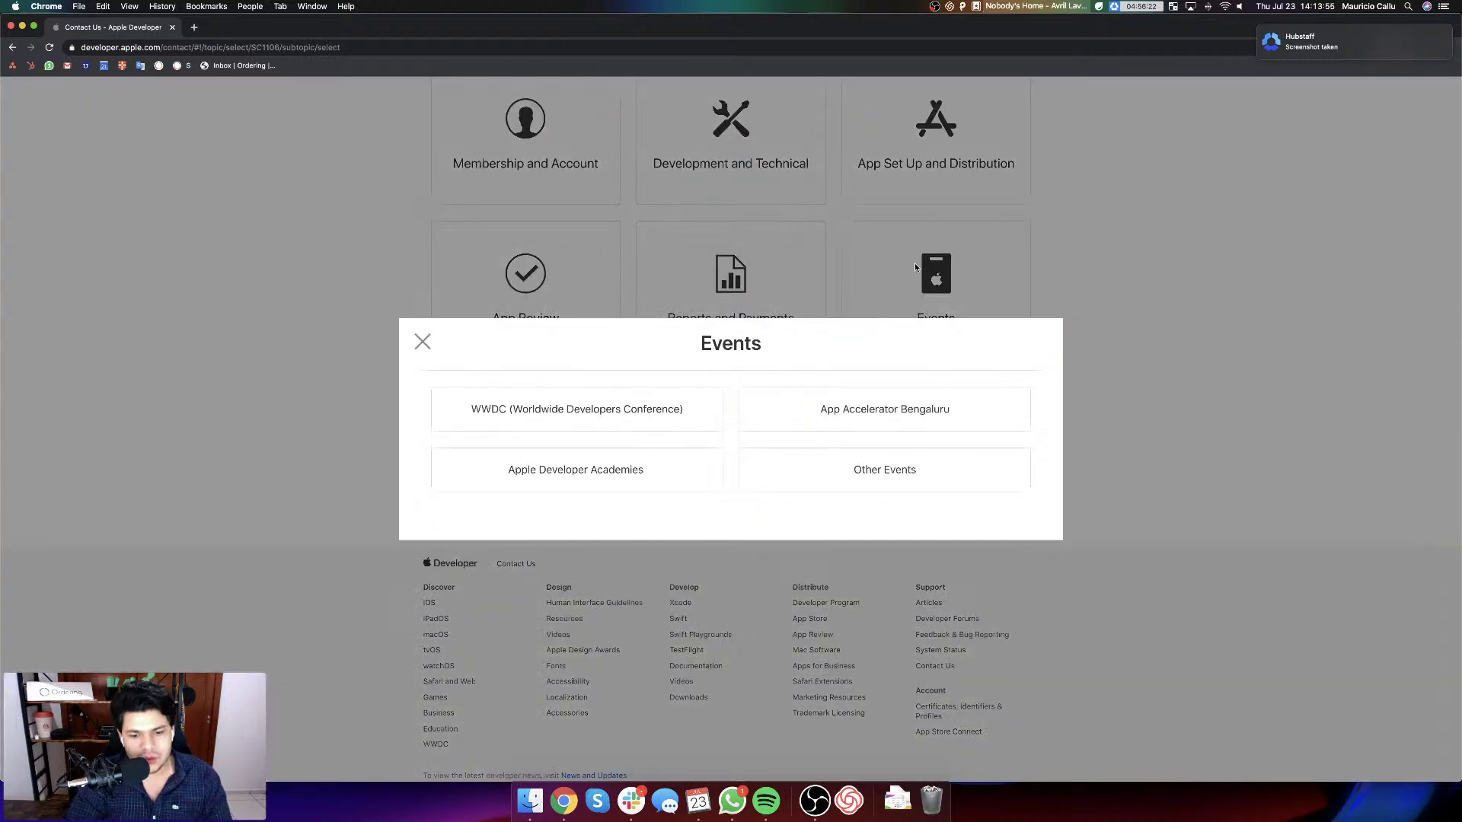
left_click(1210, 370)
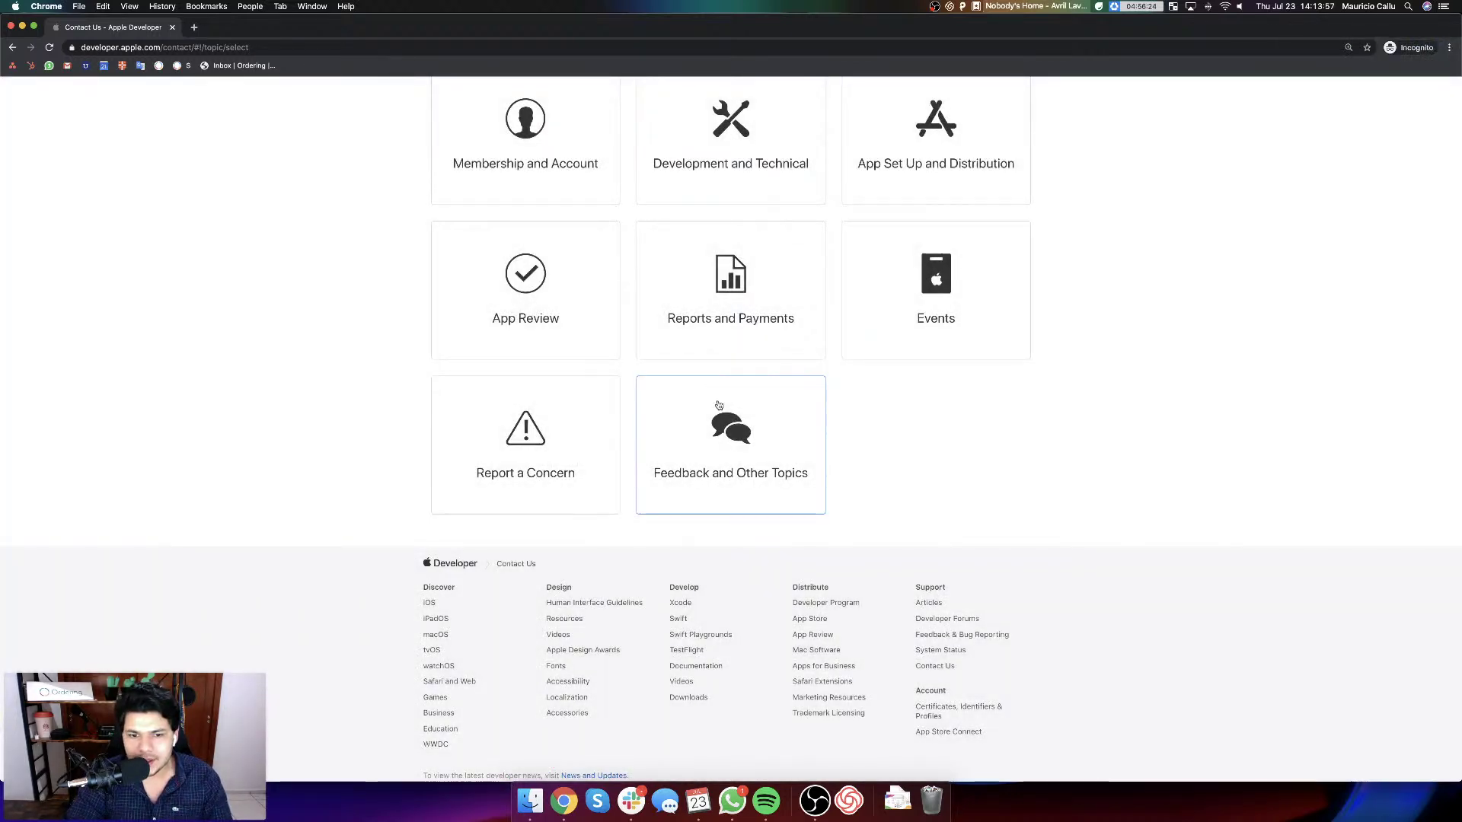
left_click(737, 415)
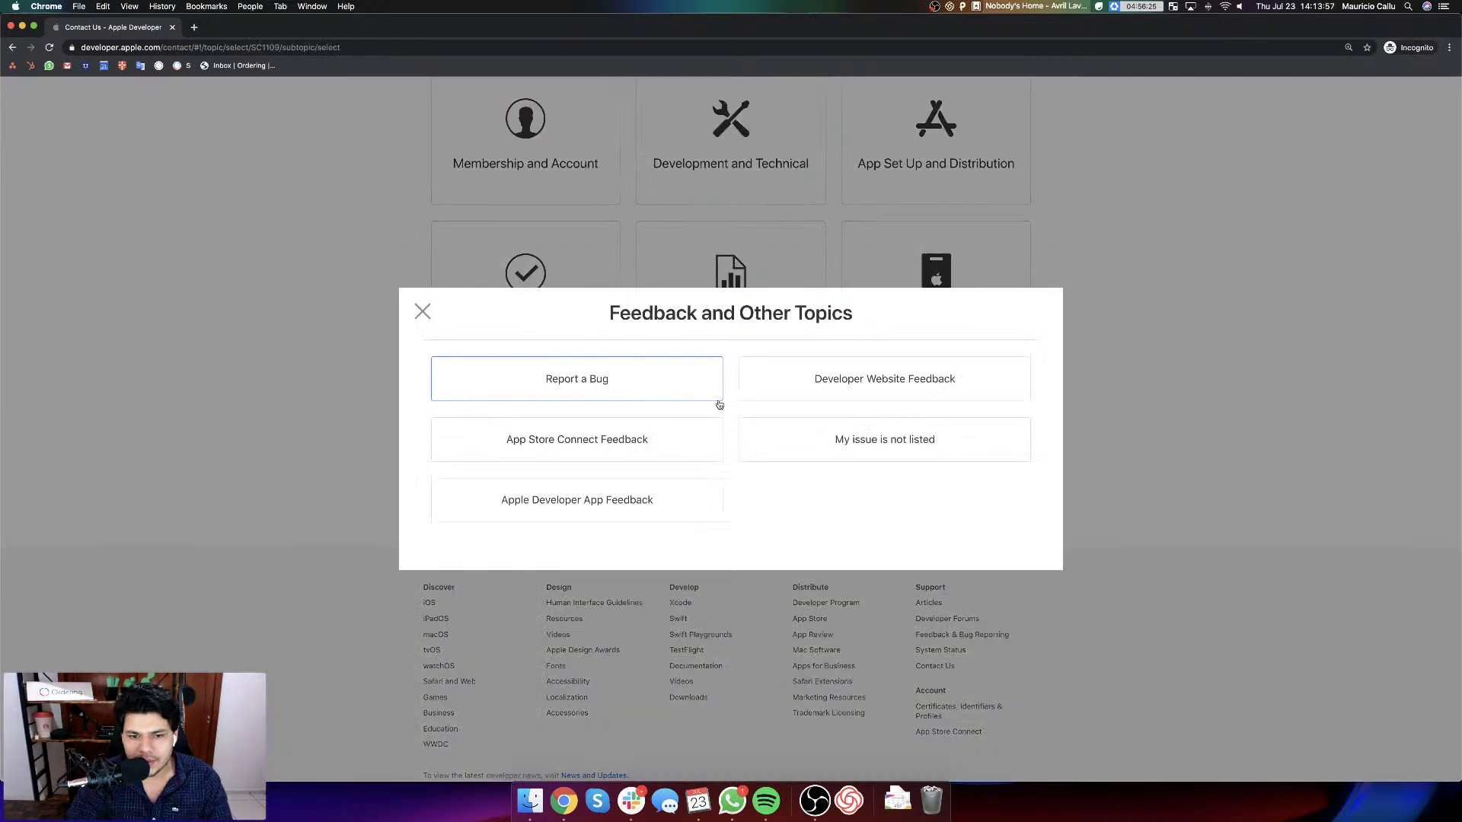
left_click(1195, 425)
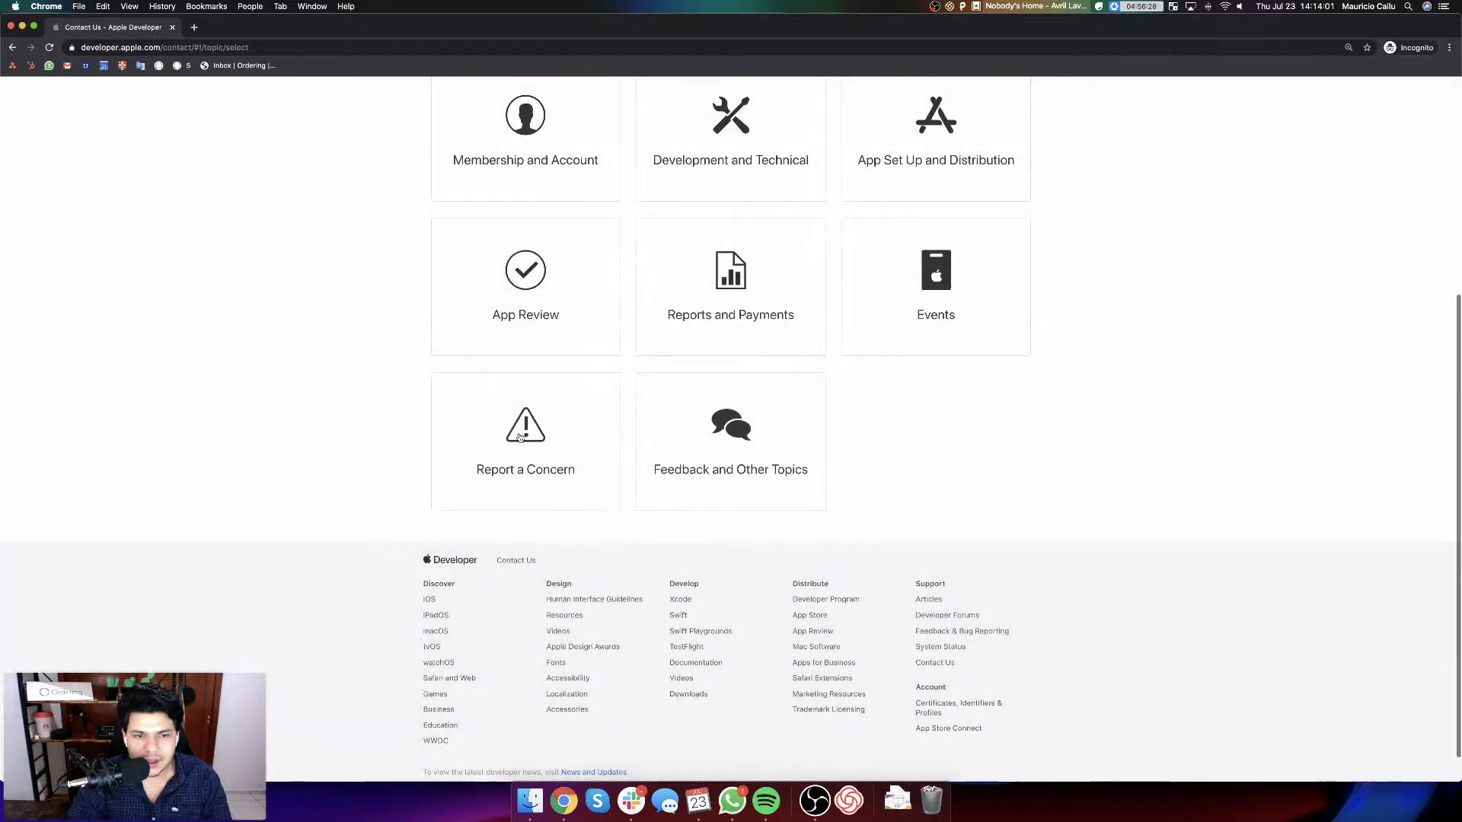
left_click(516, 445)
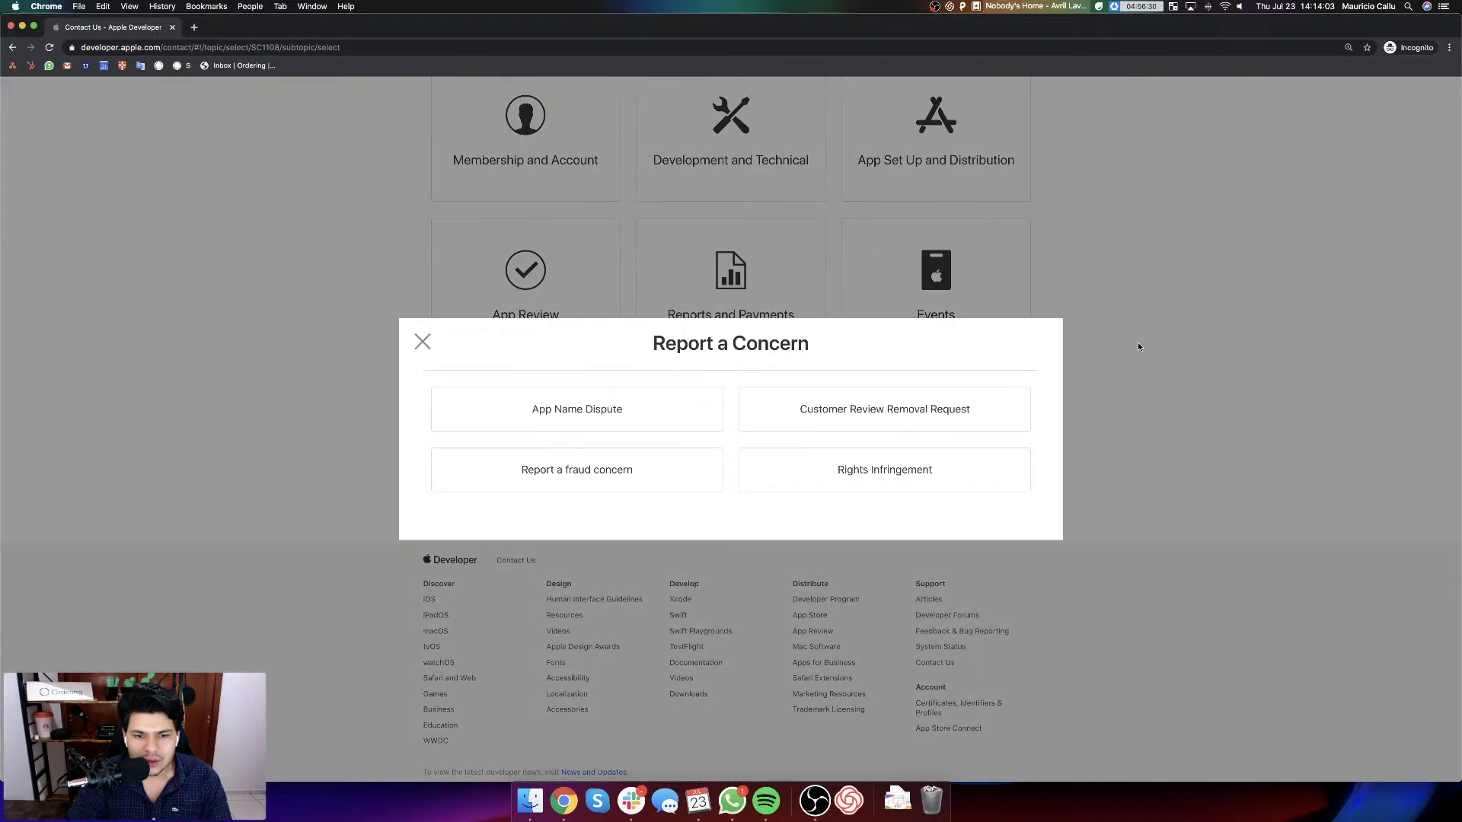
left_click(1137, 346)
scroll(712, 330, "up", 2)
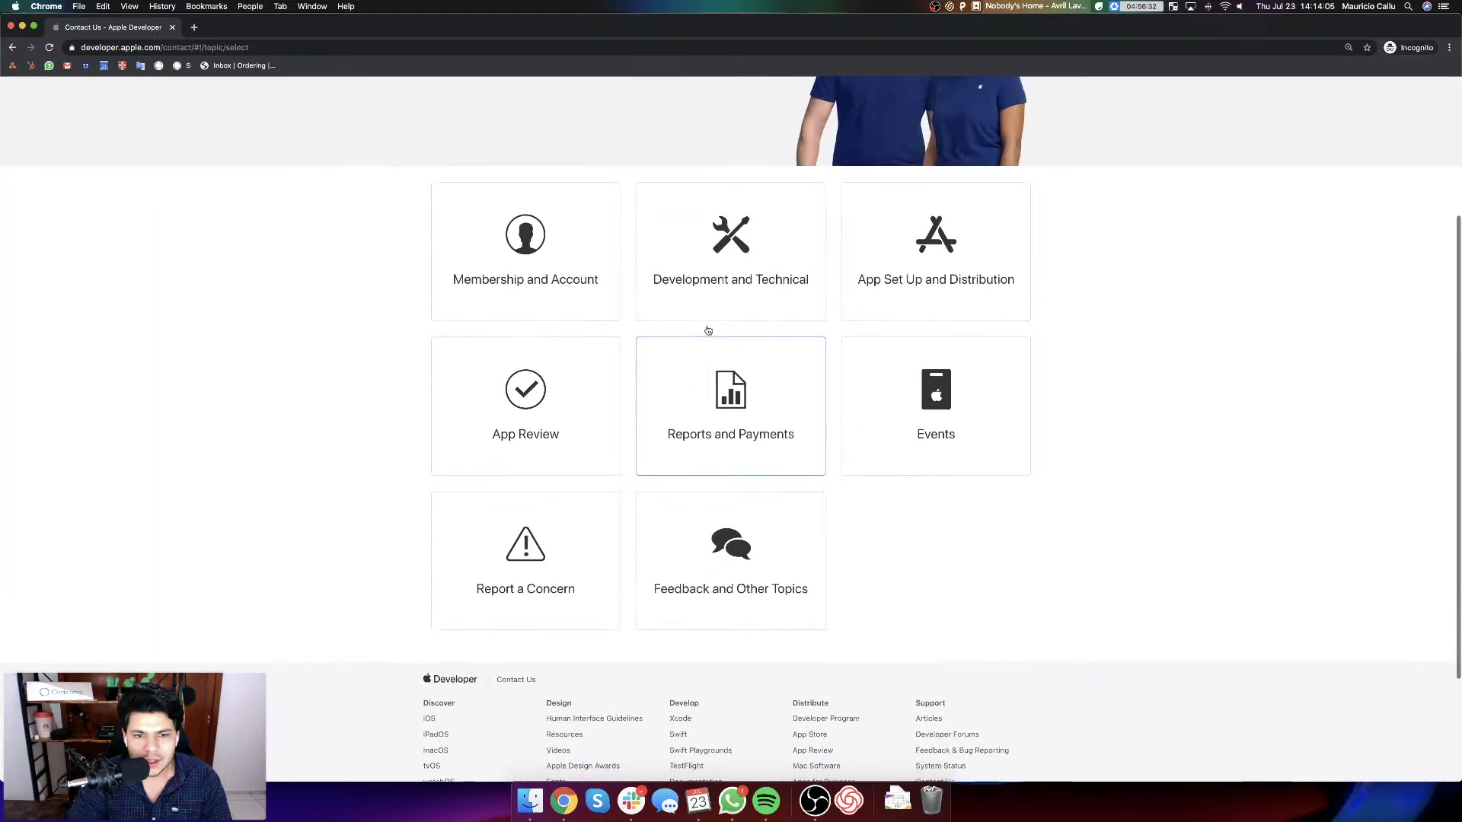
In a new tab, search 'request a call for apple' and open the 'Contact - How to Contact Us - Apple' result
left_click(199, 29)
type("request a")
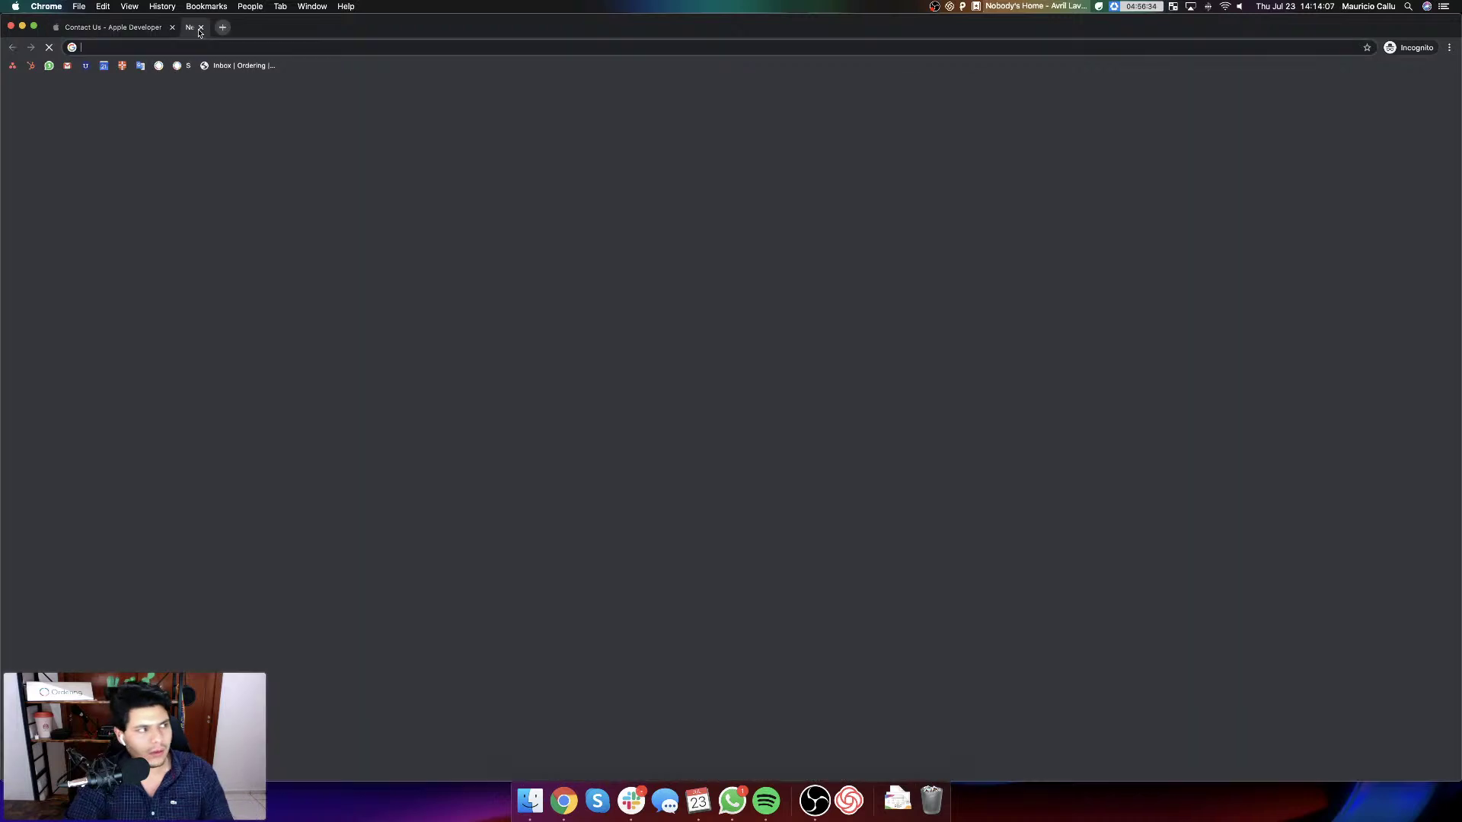
type(" call fora ppl")
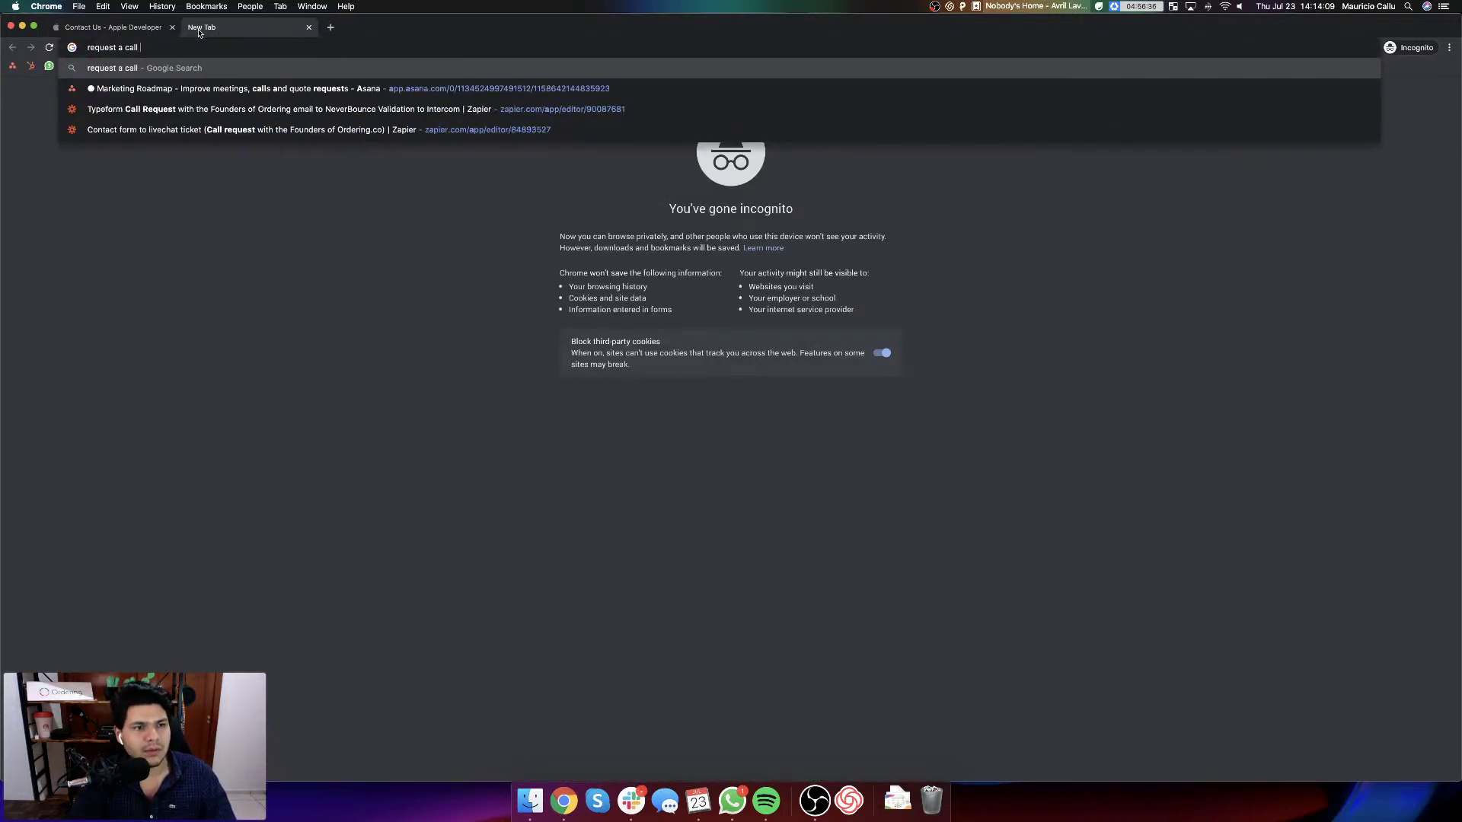
key("BackSpace")
key("BackSpace")
key("BackSpace")
key("BackSpace")
key("BackSpace")
type("apple")
key("Return")
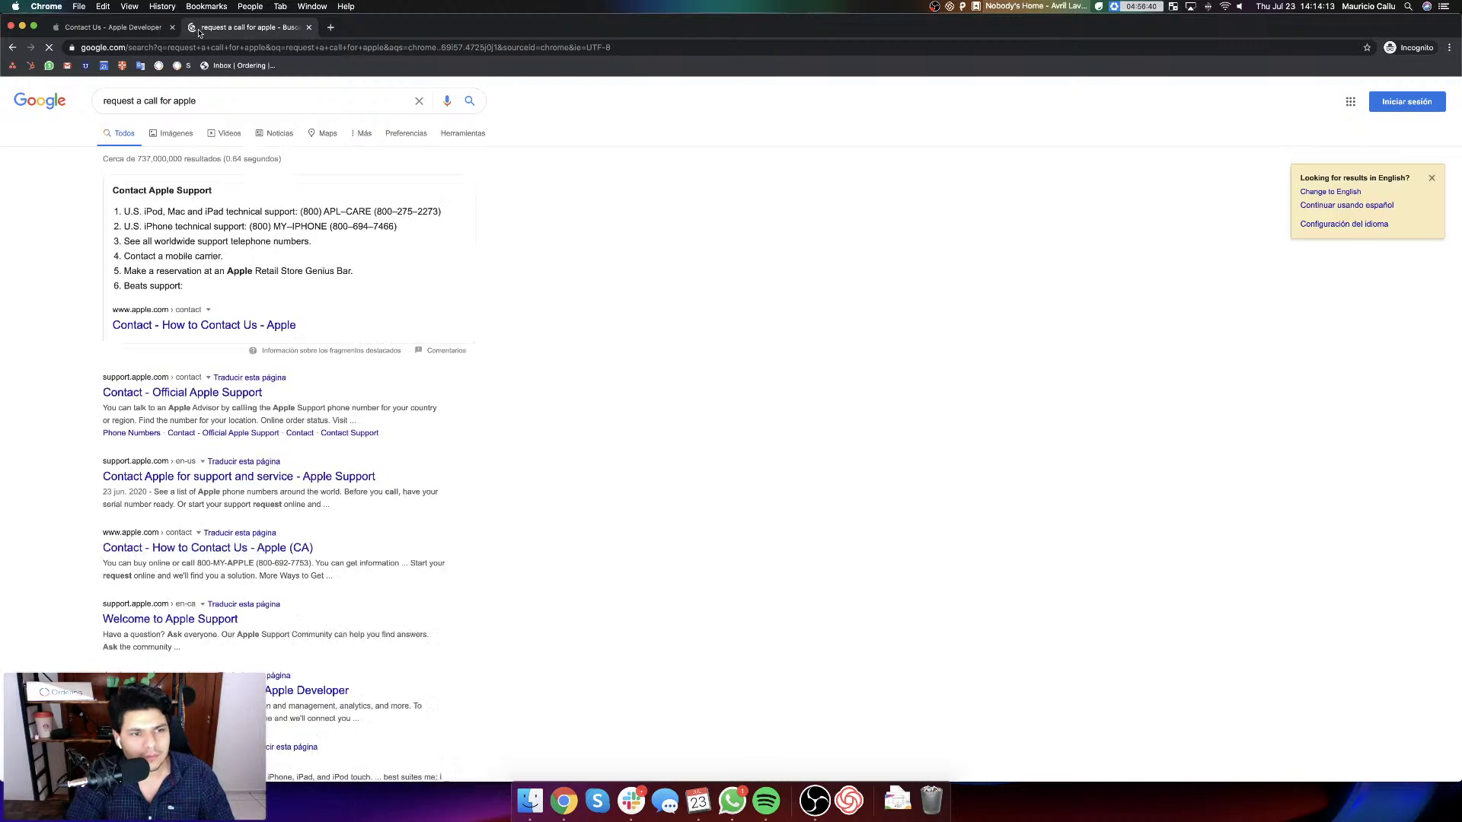
left_click(238, 326)
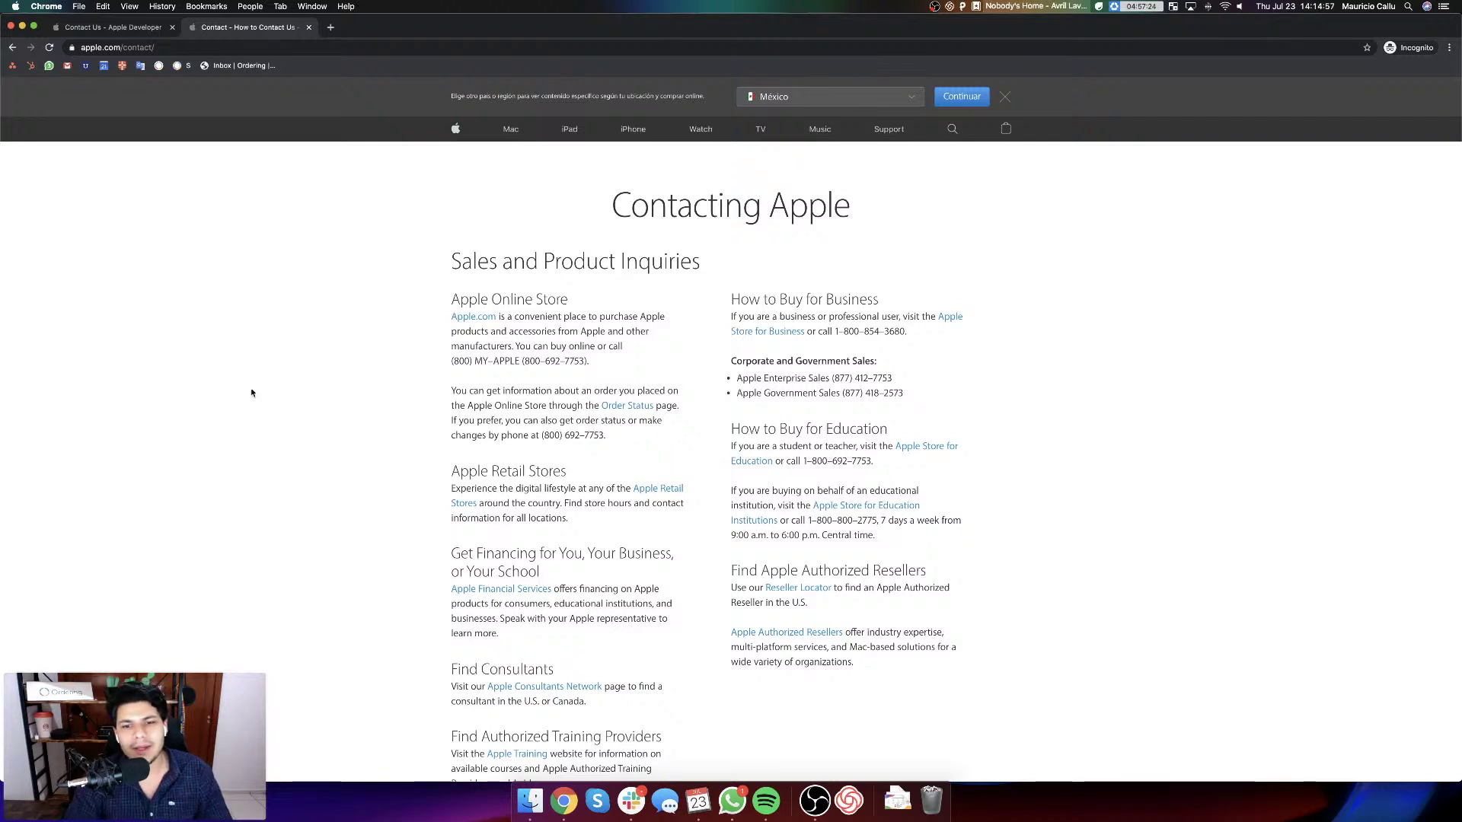
Bring the Apple Developer Contact Us tab back and scroll to its top
left_click(114, 27)
scroll(731, 457, "up", 5)
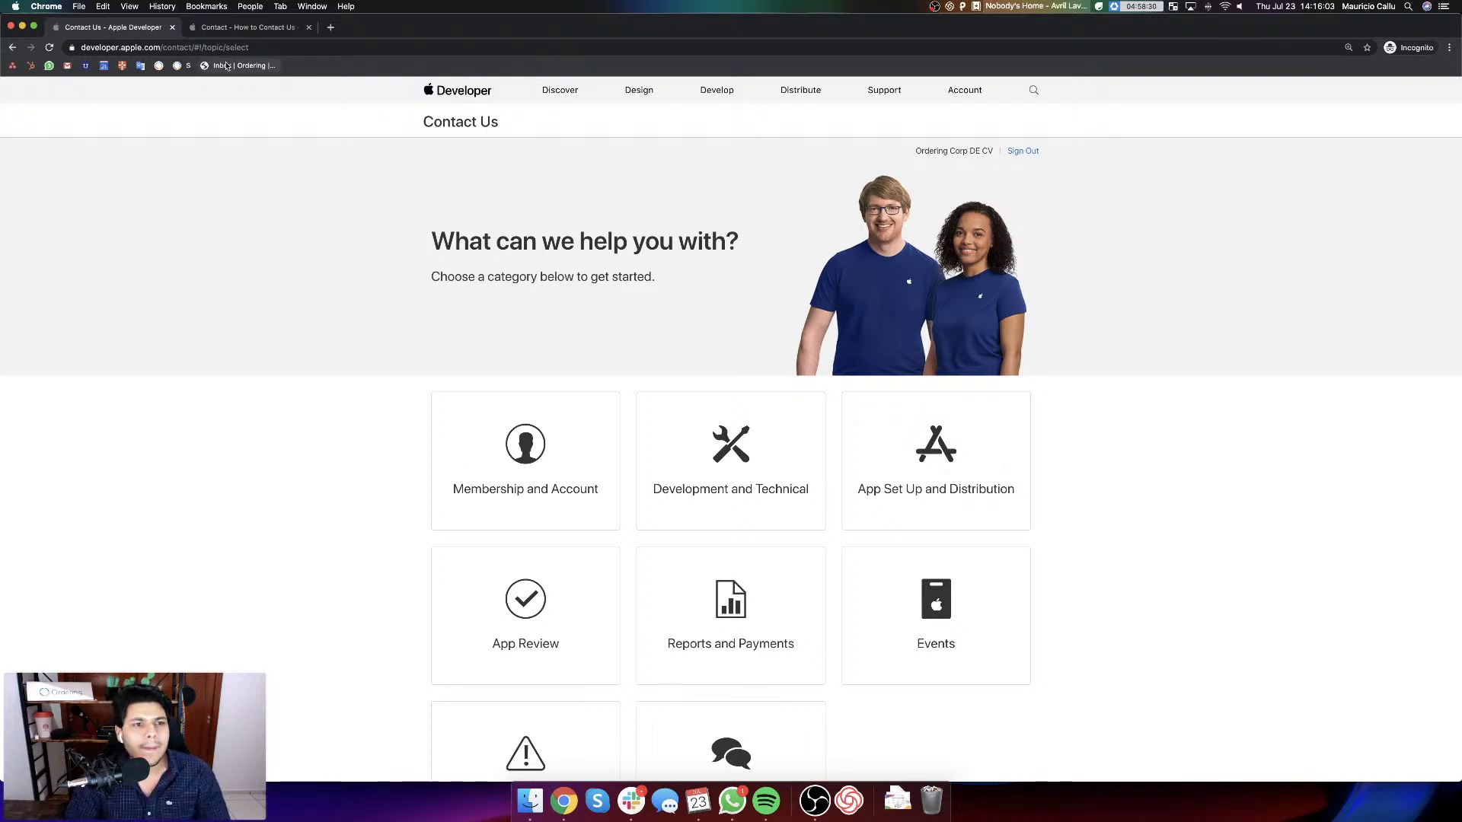
Search Google for 'playstore developer account' in a new tab
left_click(331, 29)
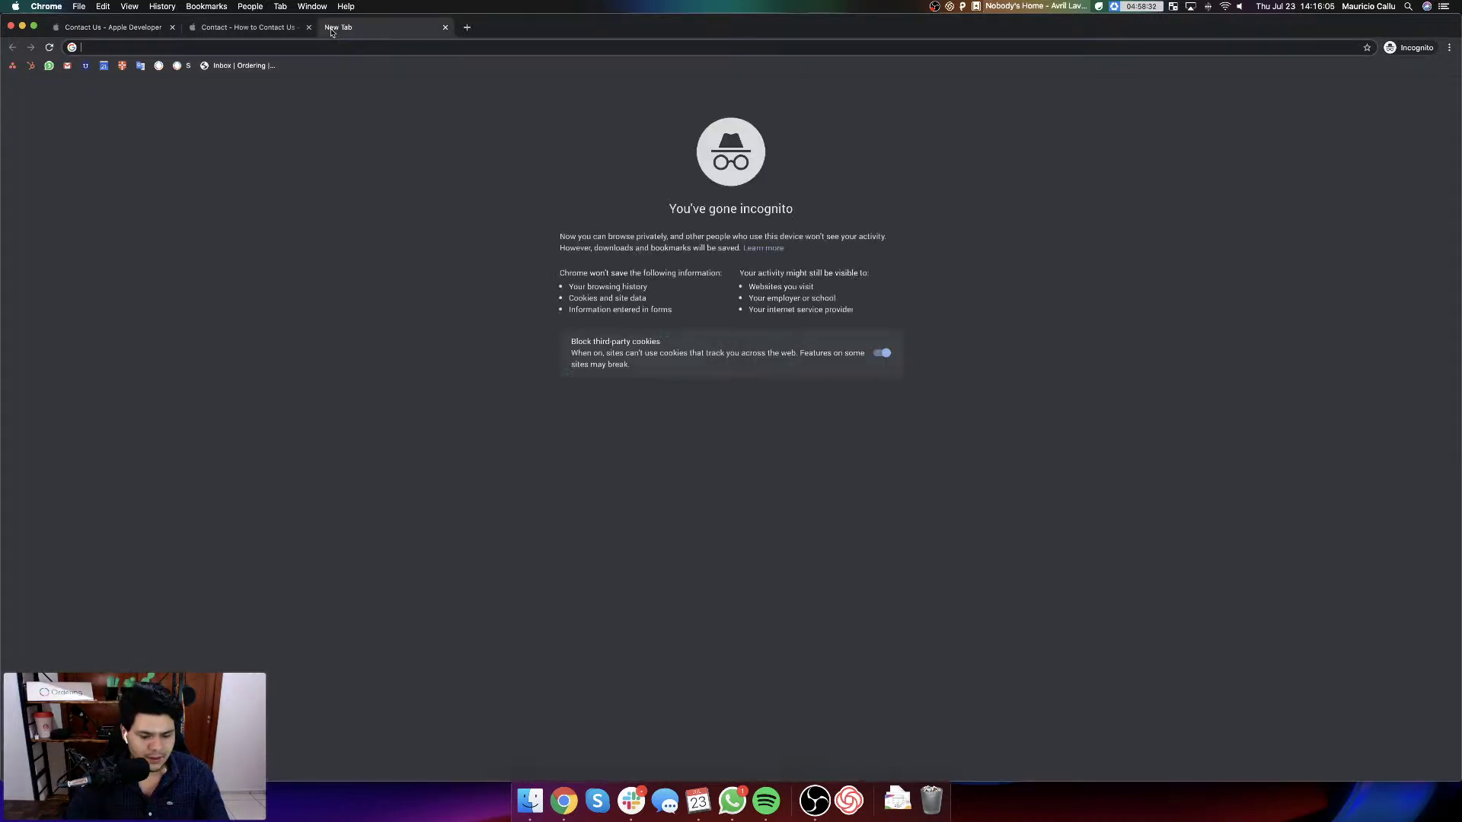
type("plao")
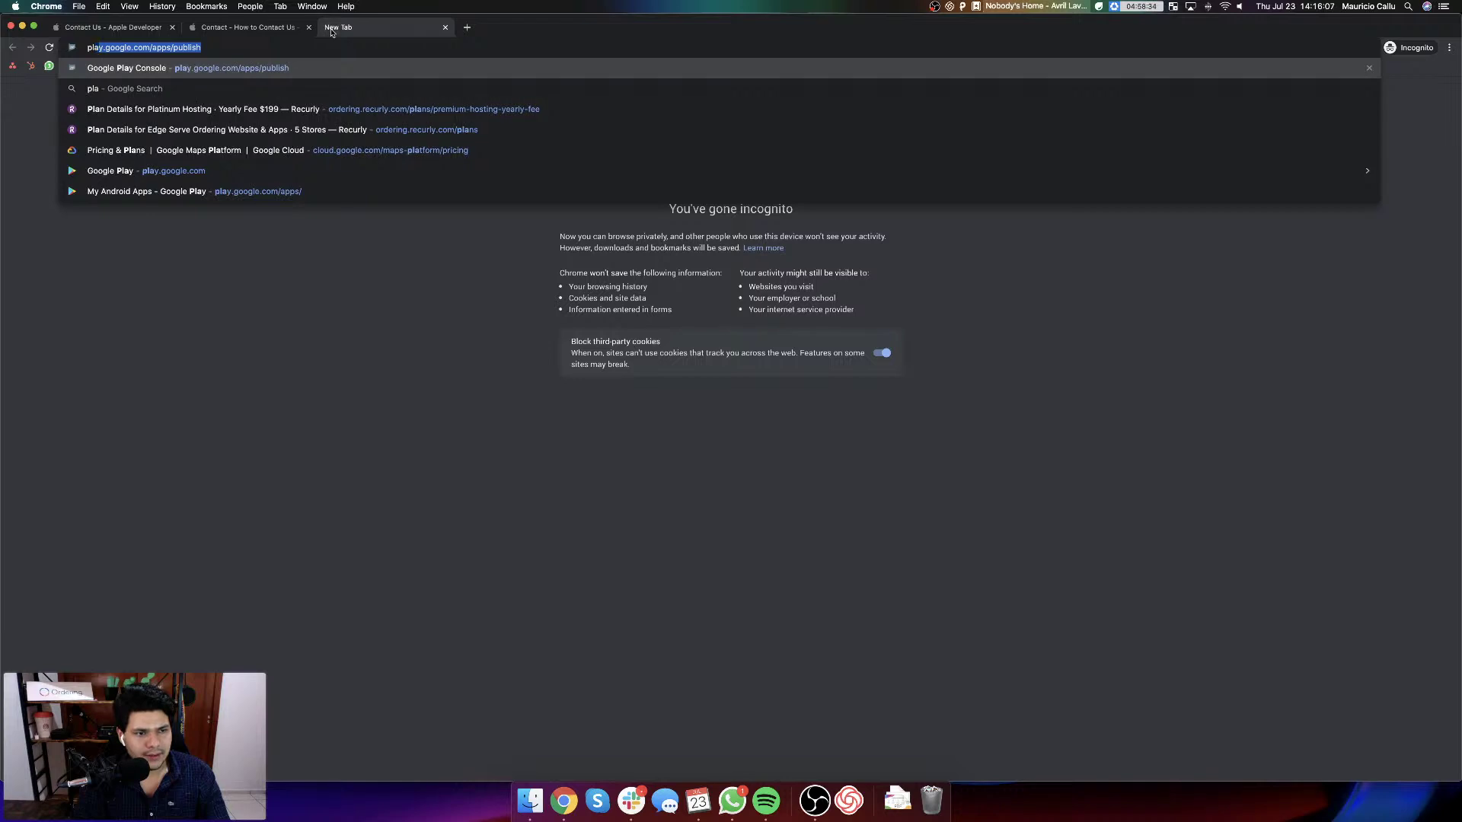
key("BackSpace")
type("y")
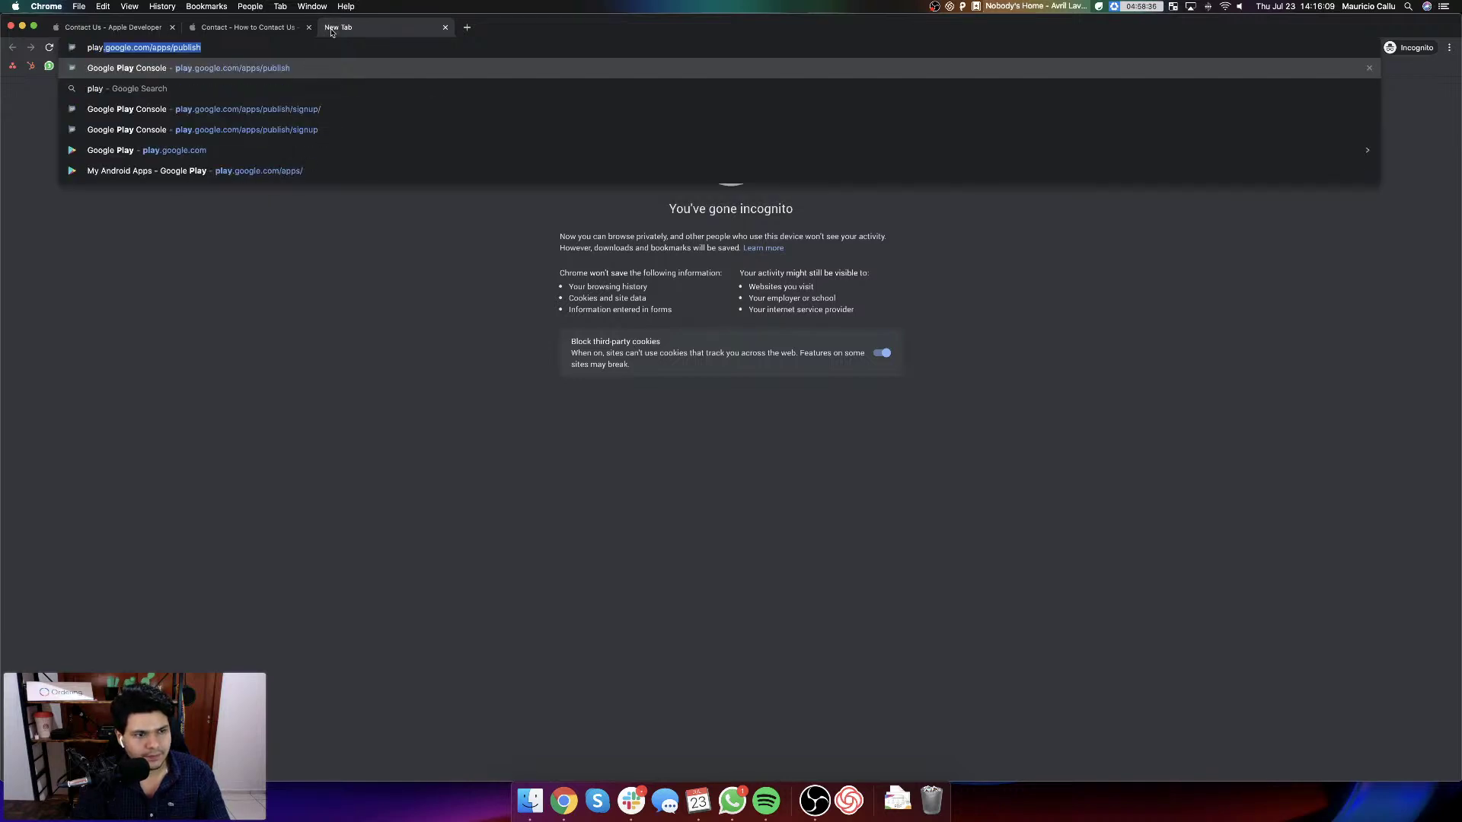
key("BackSpace")
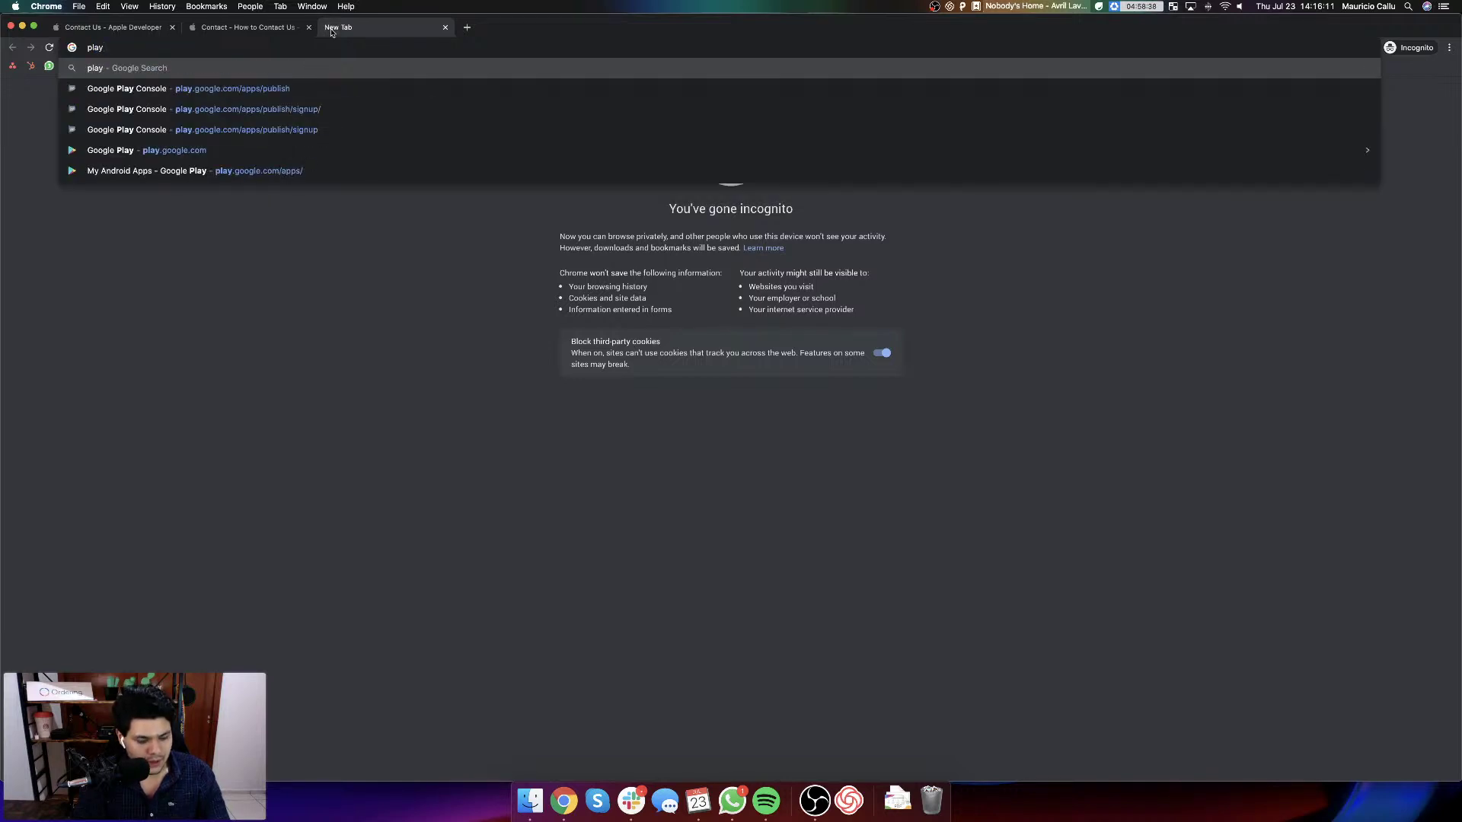
type("store de")
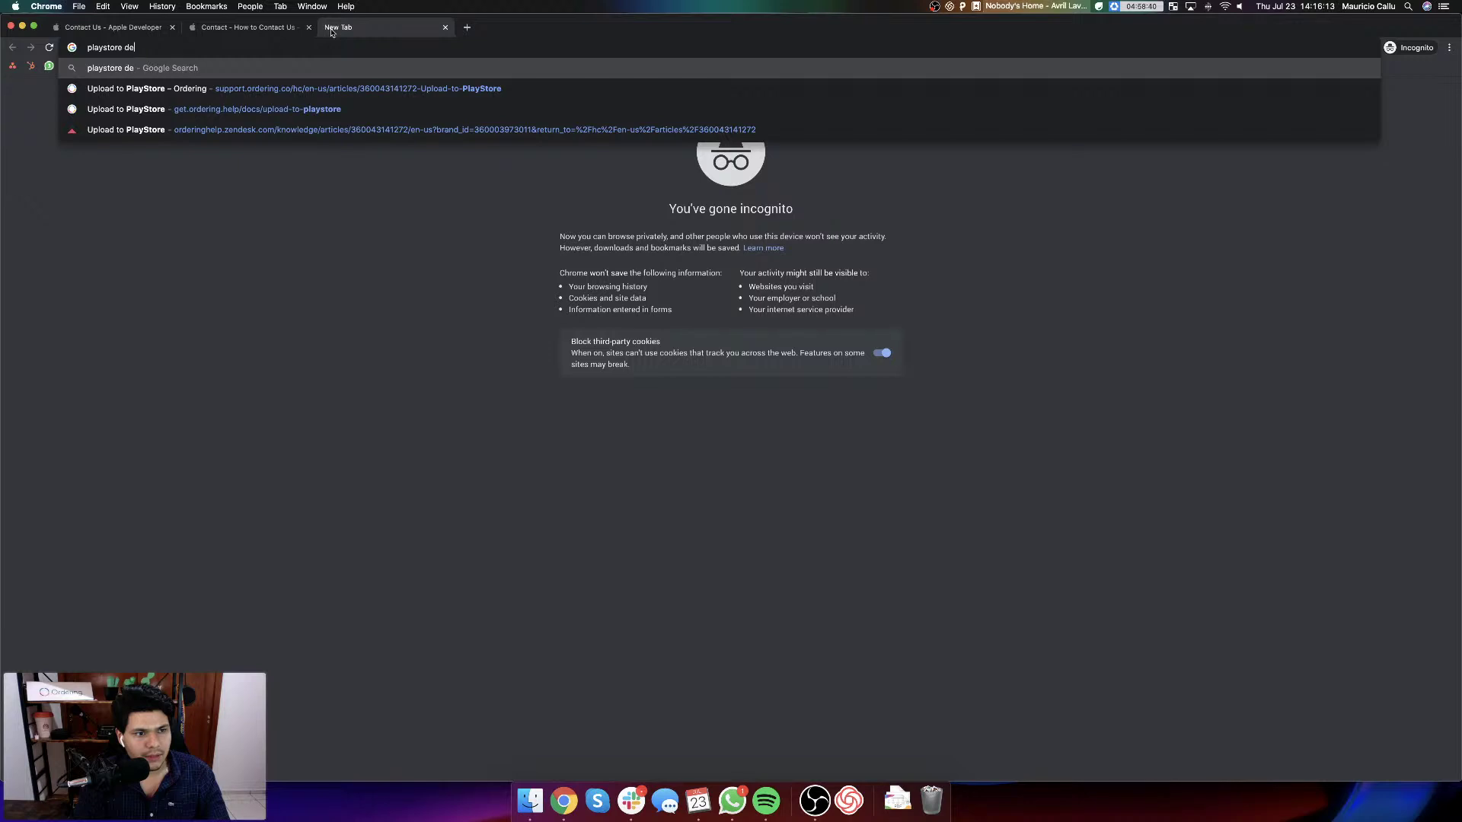
type("veloper account")
key("Return")
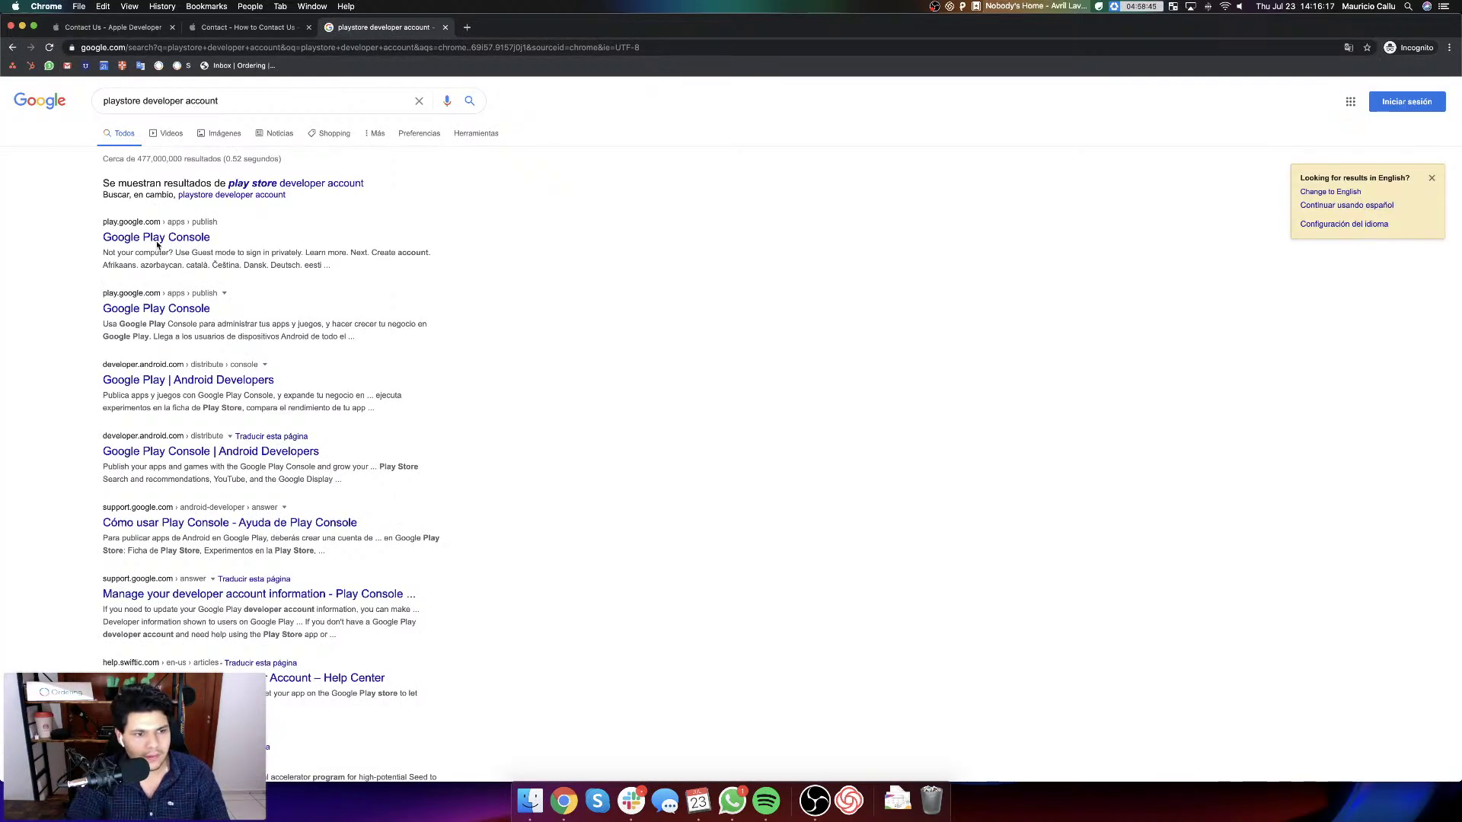
Open the Google Play Console result and sign in with the saved account e-mail
left_click(162, 238)
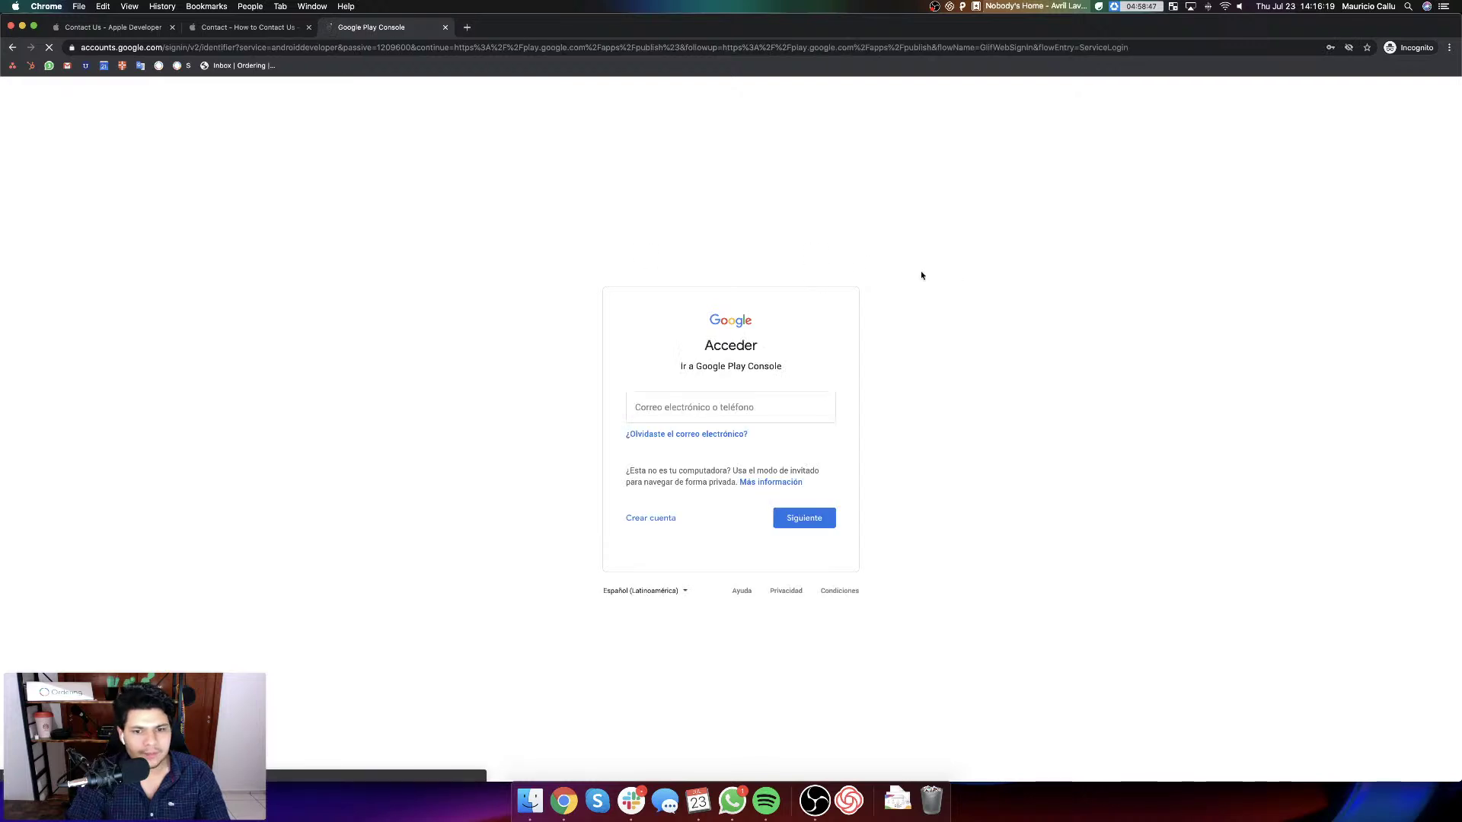
left_click(711, 405)
left_click(731, 457)
left_click(815, 518)
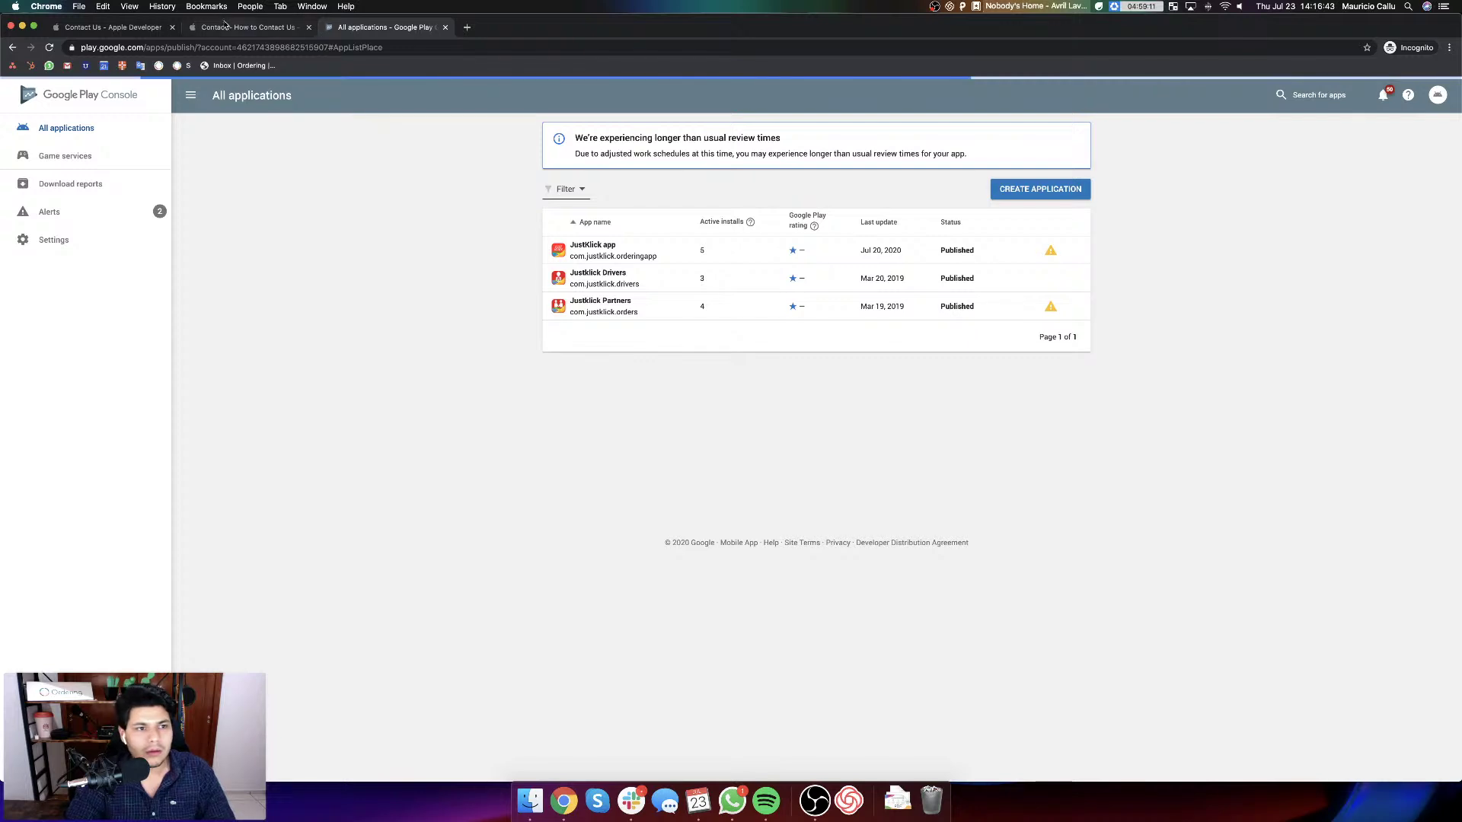
left_click(466, 26)
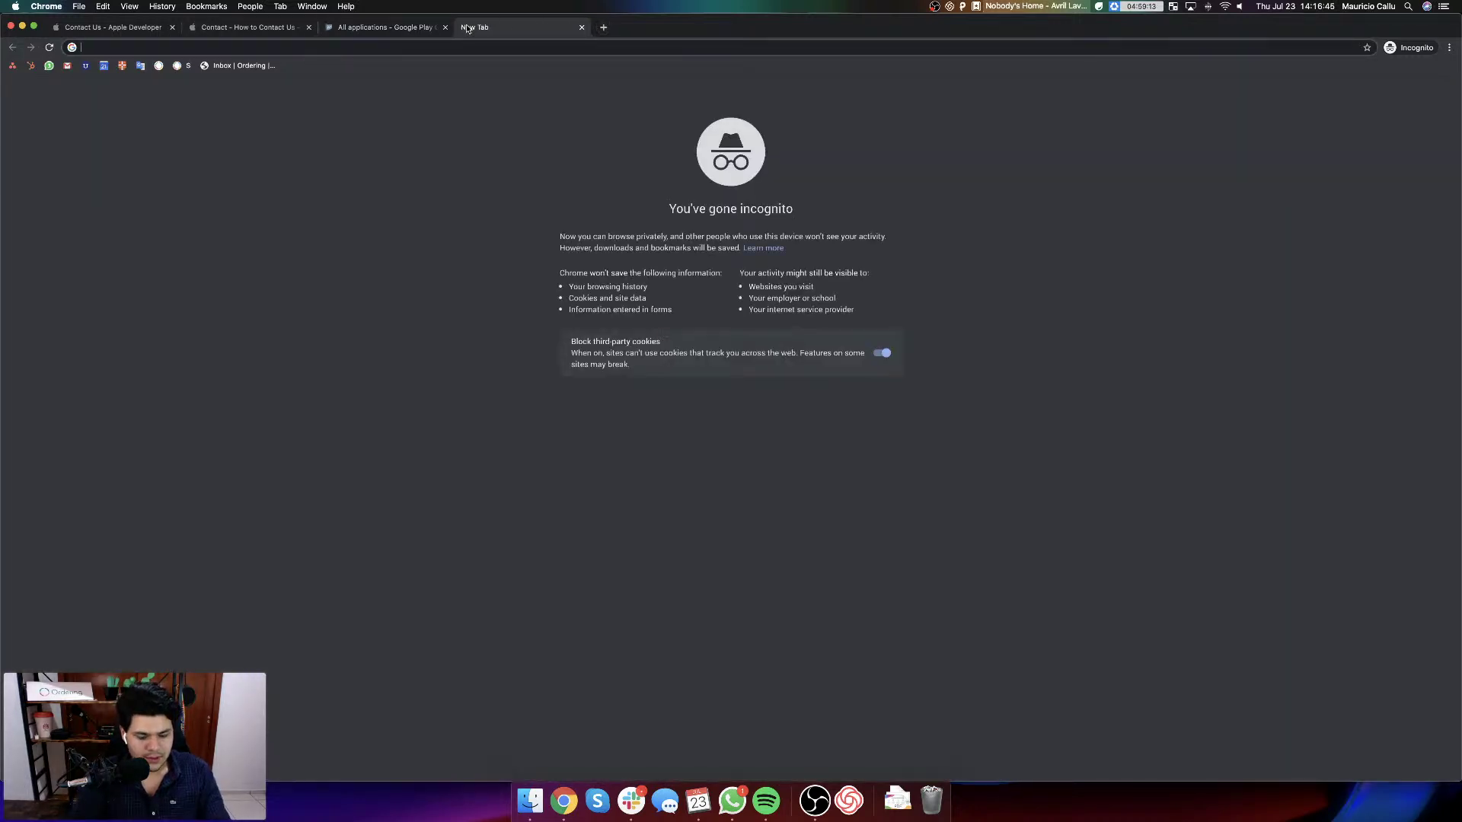
Close the Play Console and blank tabs, then search 'google play console account'
key("ctrl+shift+Tab")
key("super+w")
key("super+w")
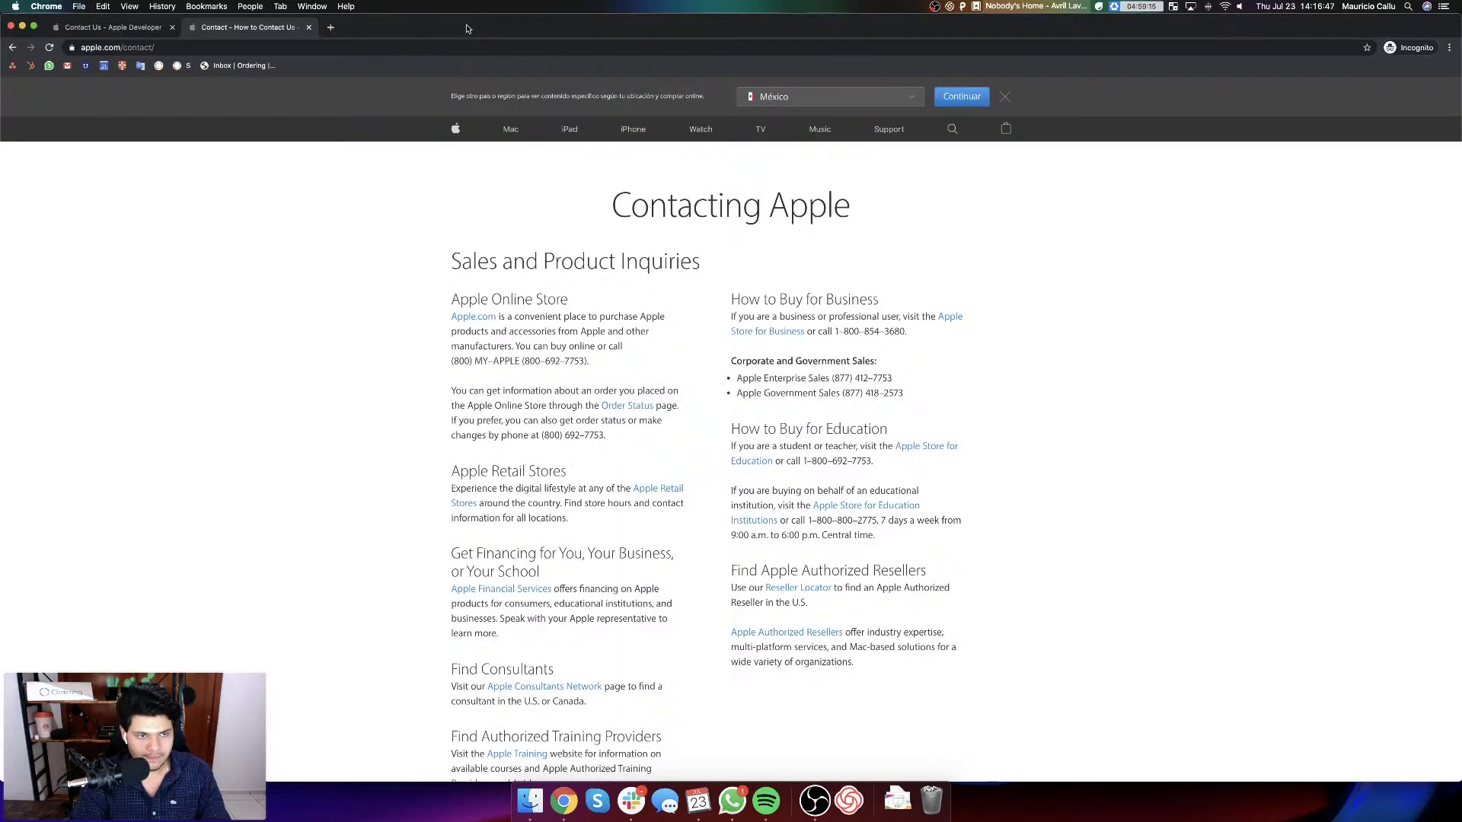
type("goog")
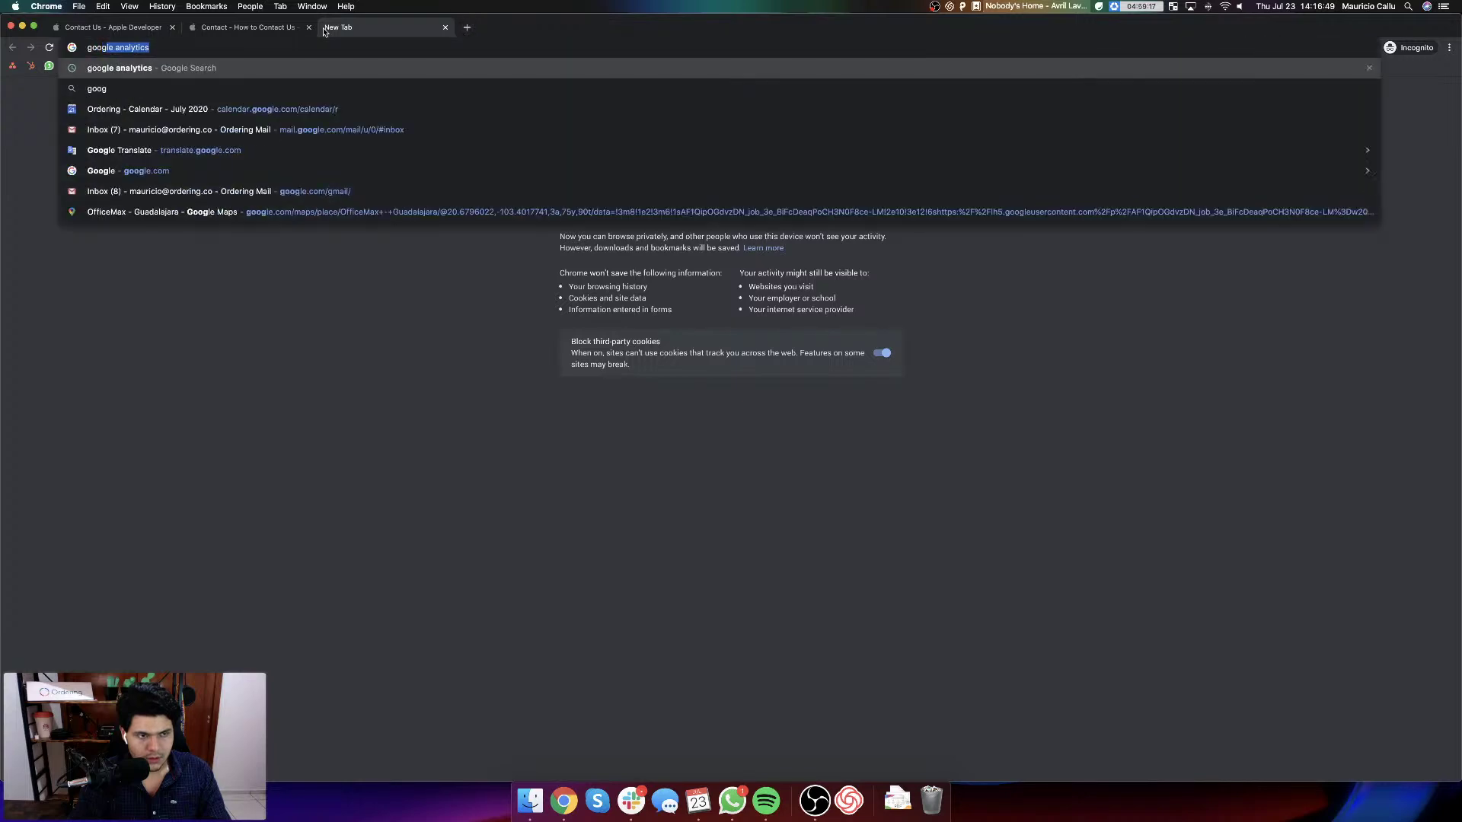
type("le play de")
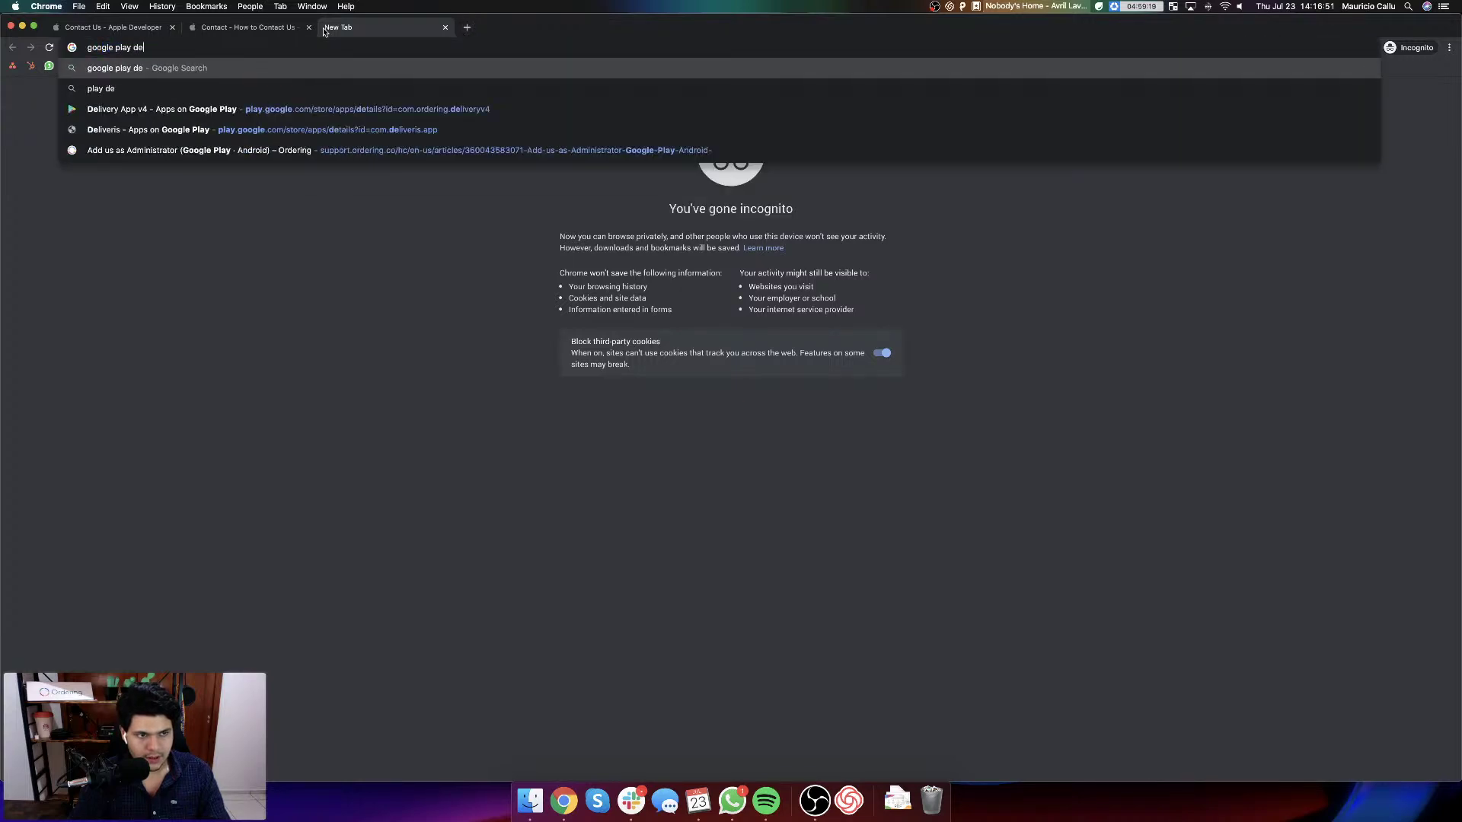
key("BackSpace")
key("BackSpace")
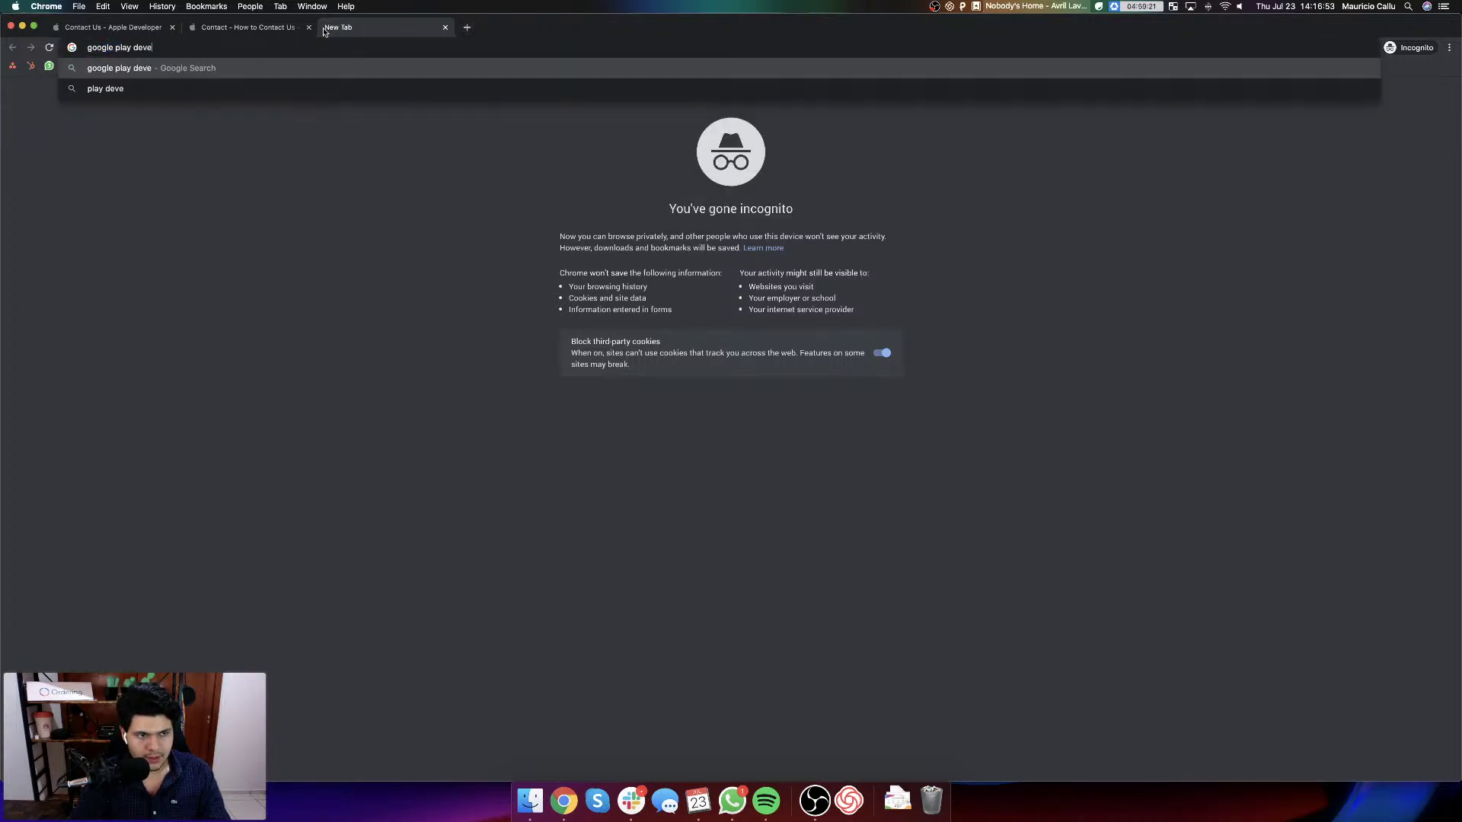
type("co")
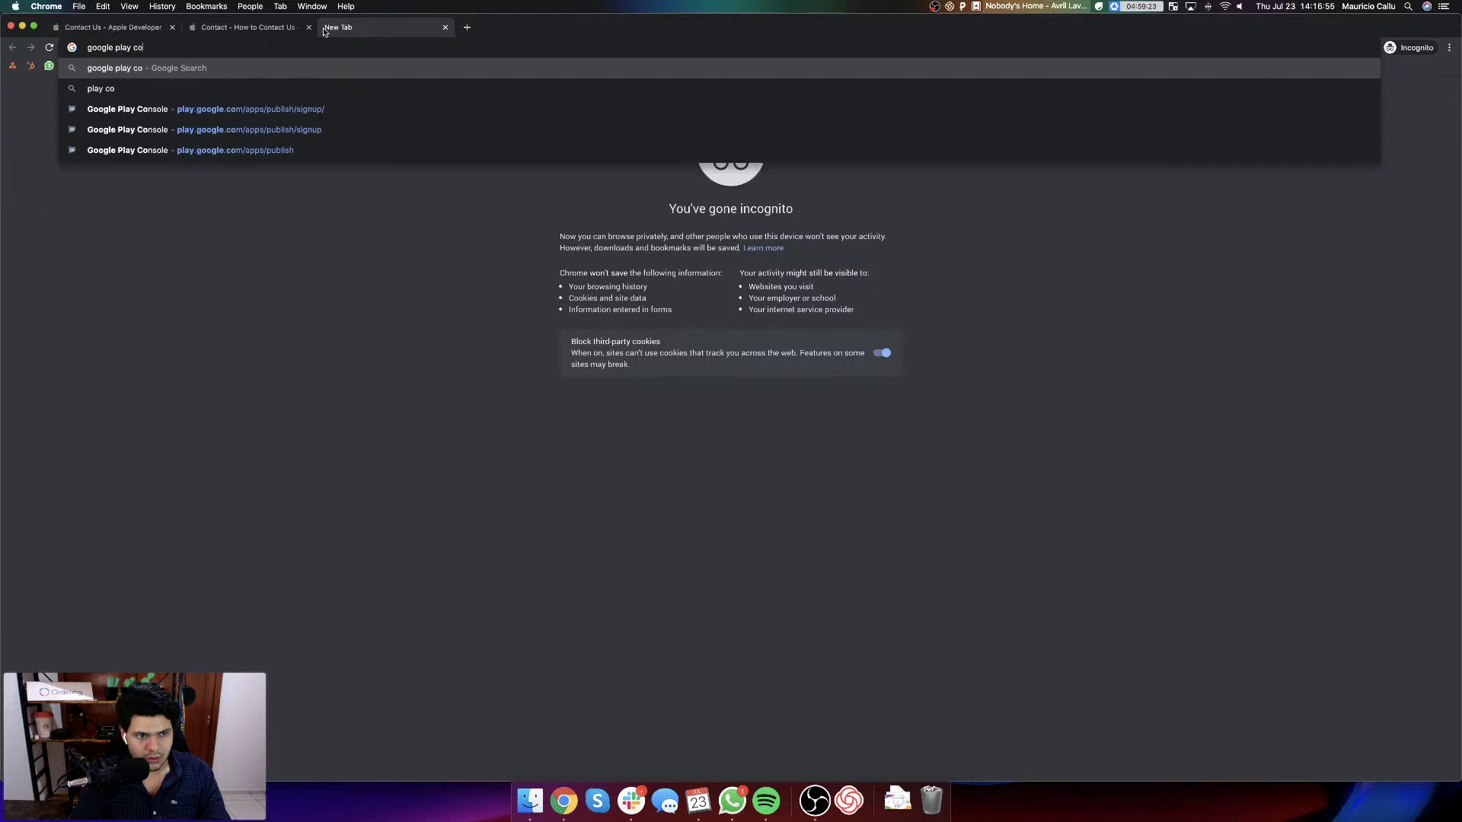
type("nsole account")
key("Return")
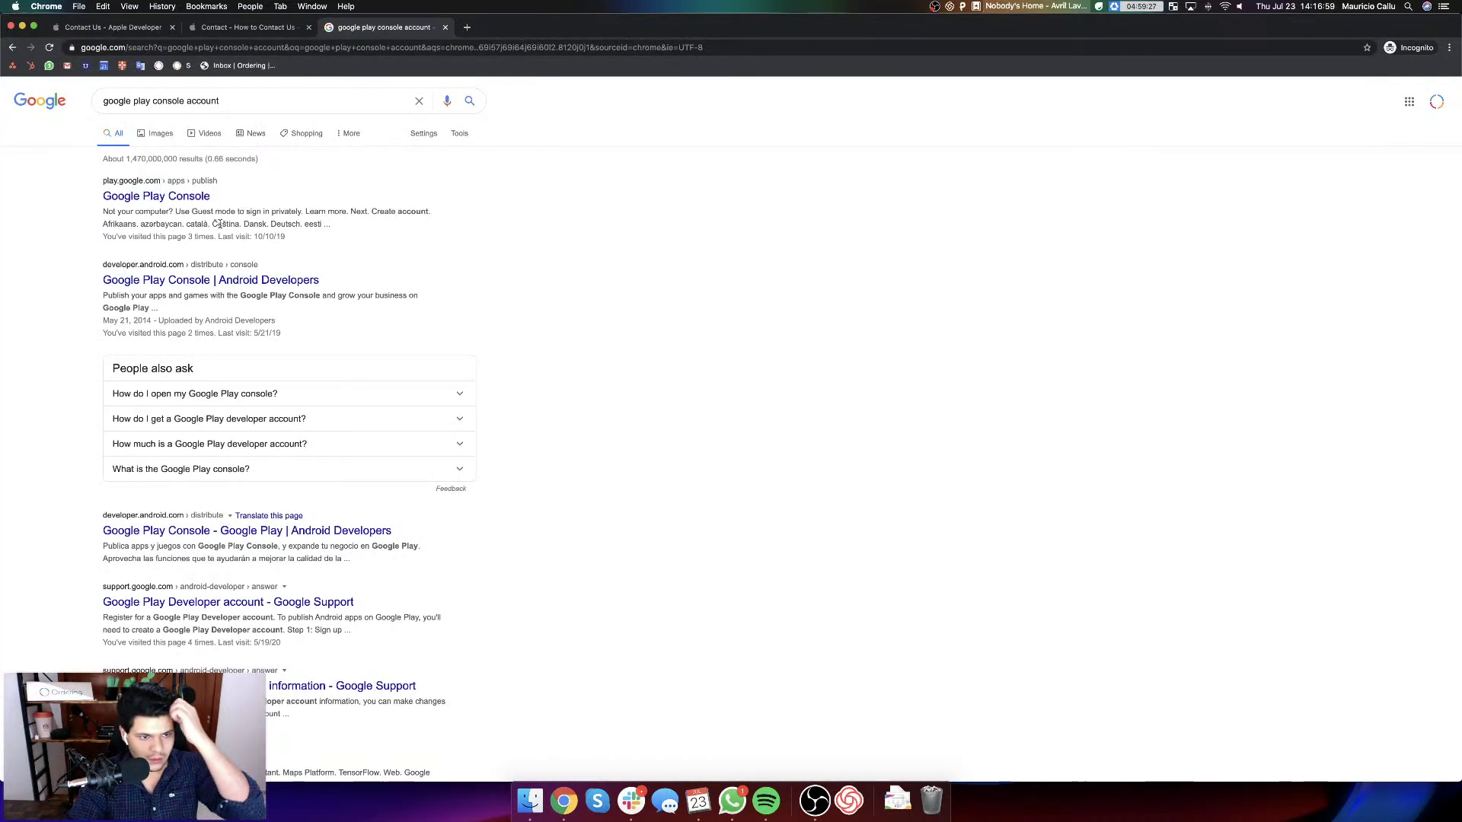
Browse the Android Developers Play Console result in a new tab, then open the Google Play Console result
right_click(217, 281)
left_click(271, 289)
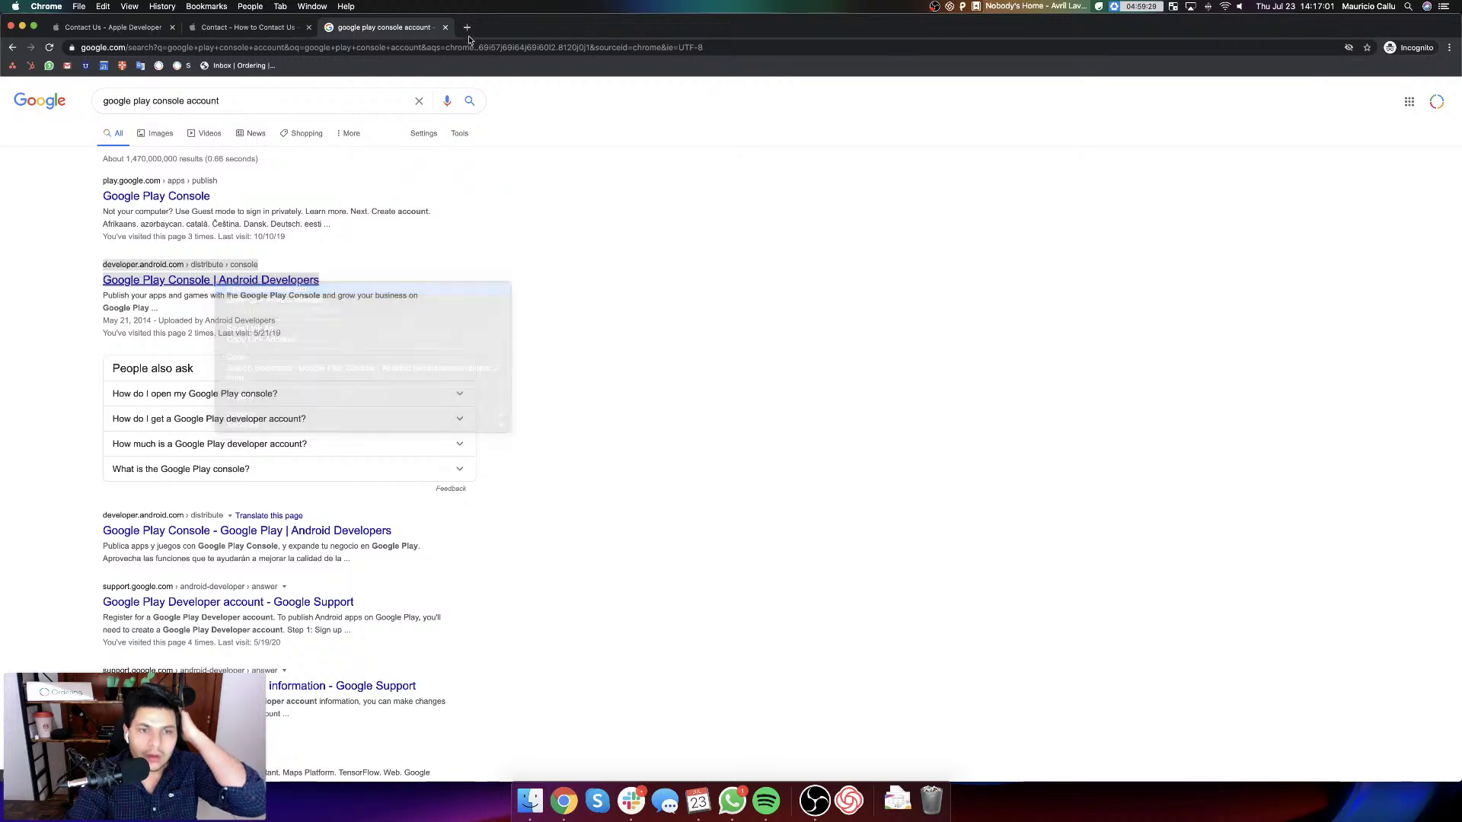
left_click(526, 28)
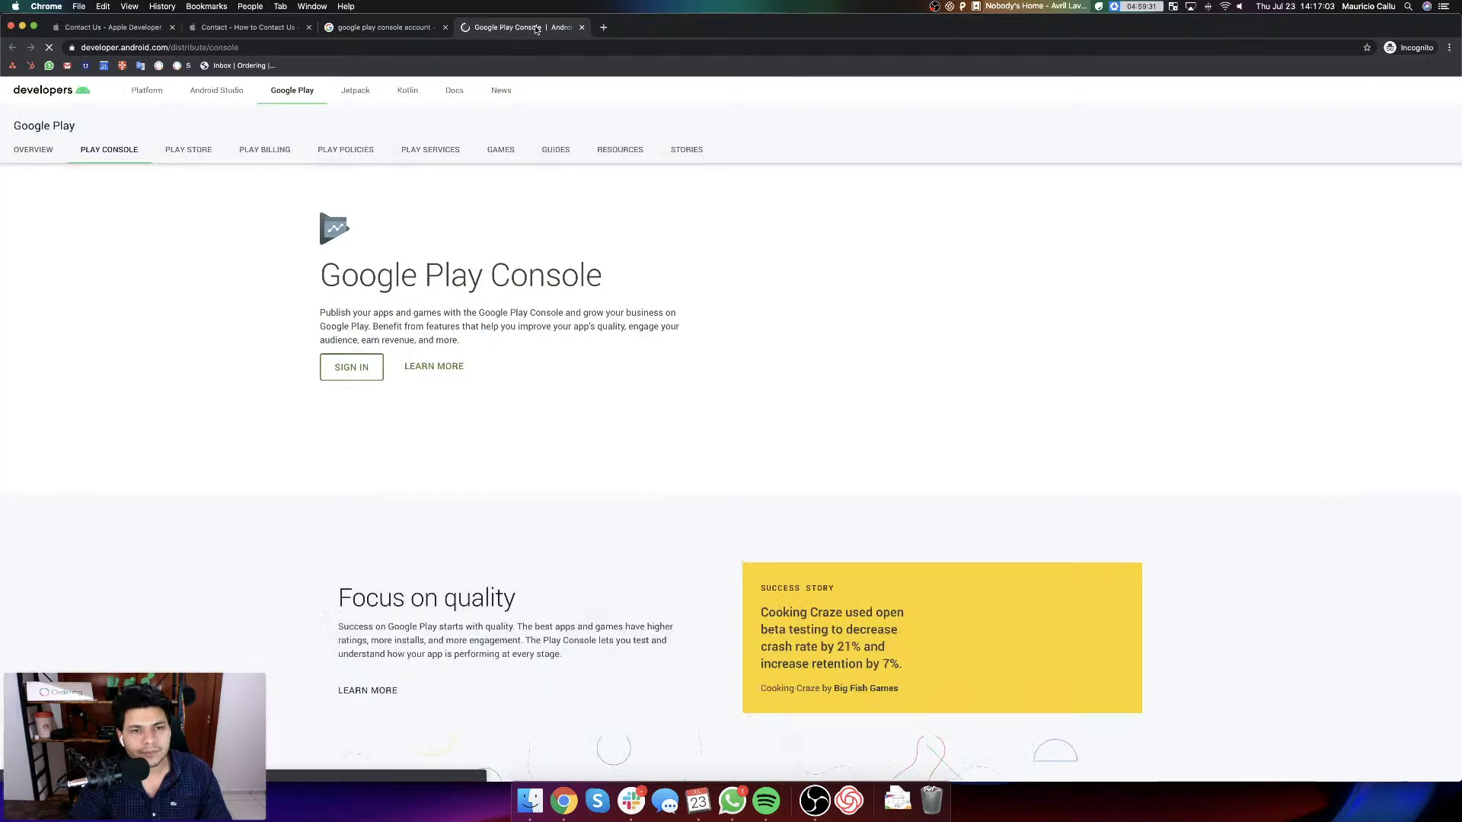
scroll(700, 526, "down", 3)
scroll(694, 526, "up", 3)
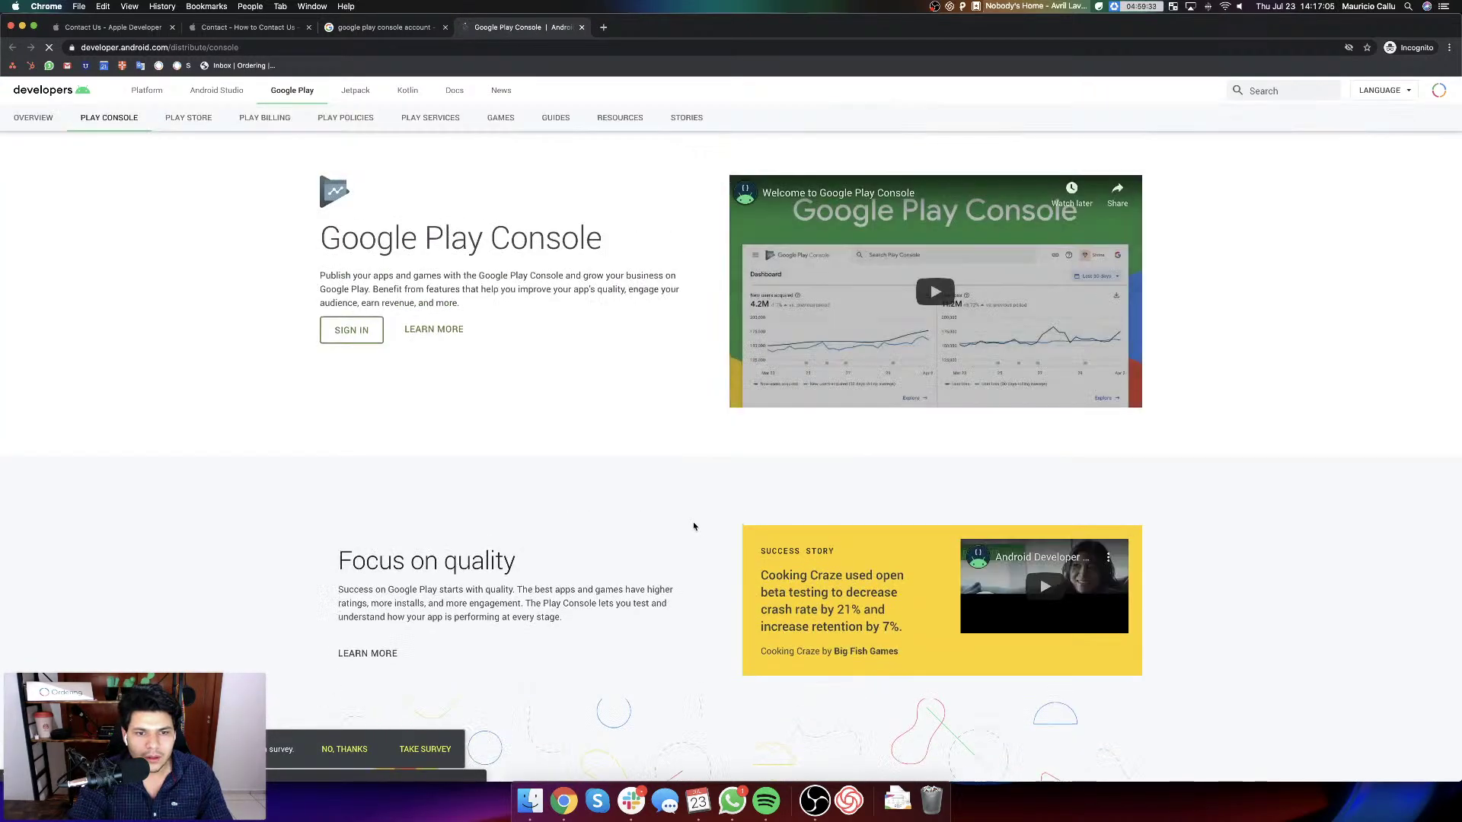
scroll(693, 526, "down", 10)
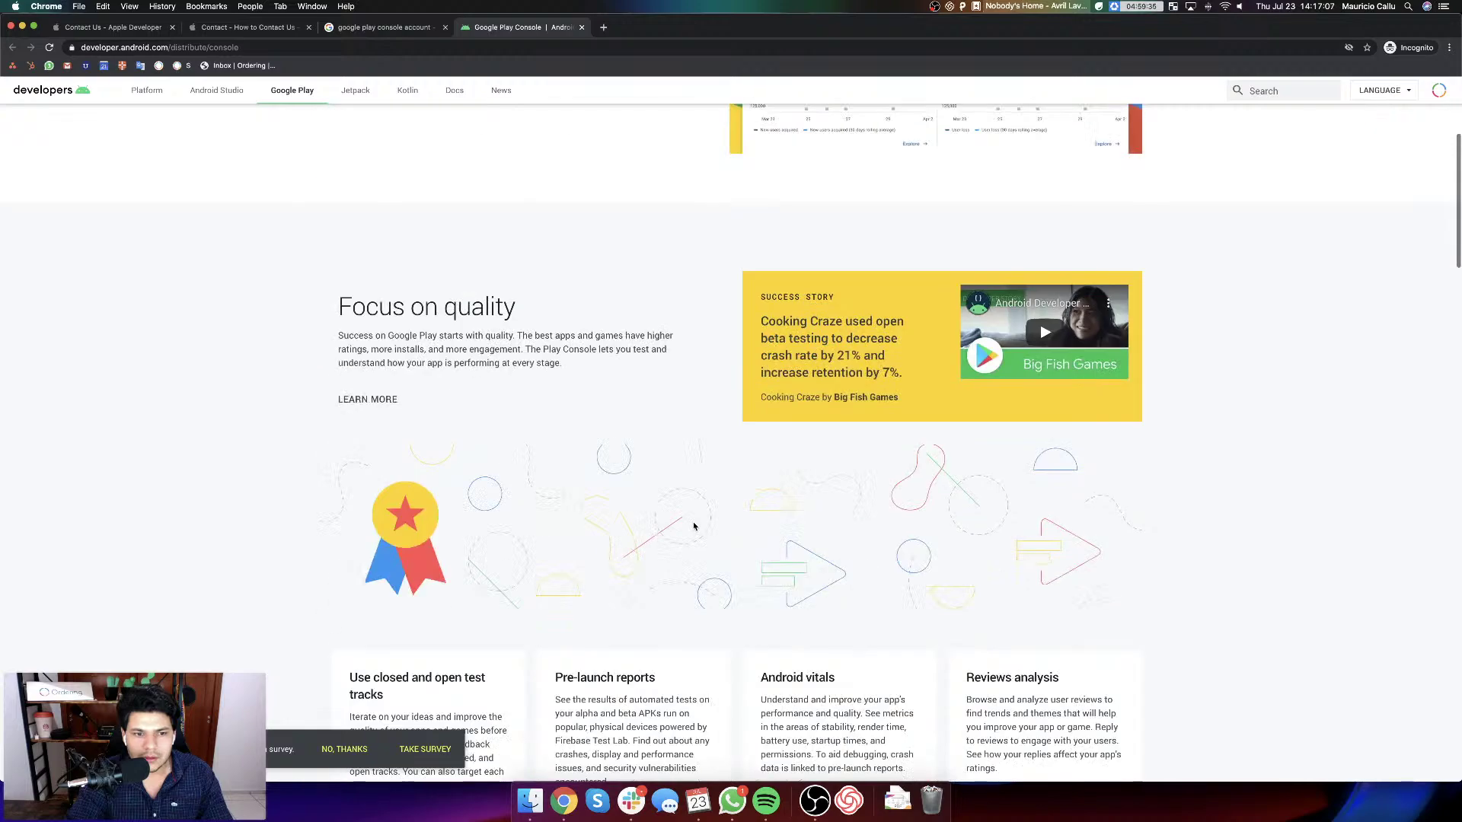
scroll(693, 526, "down", 4)
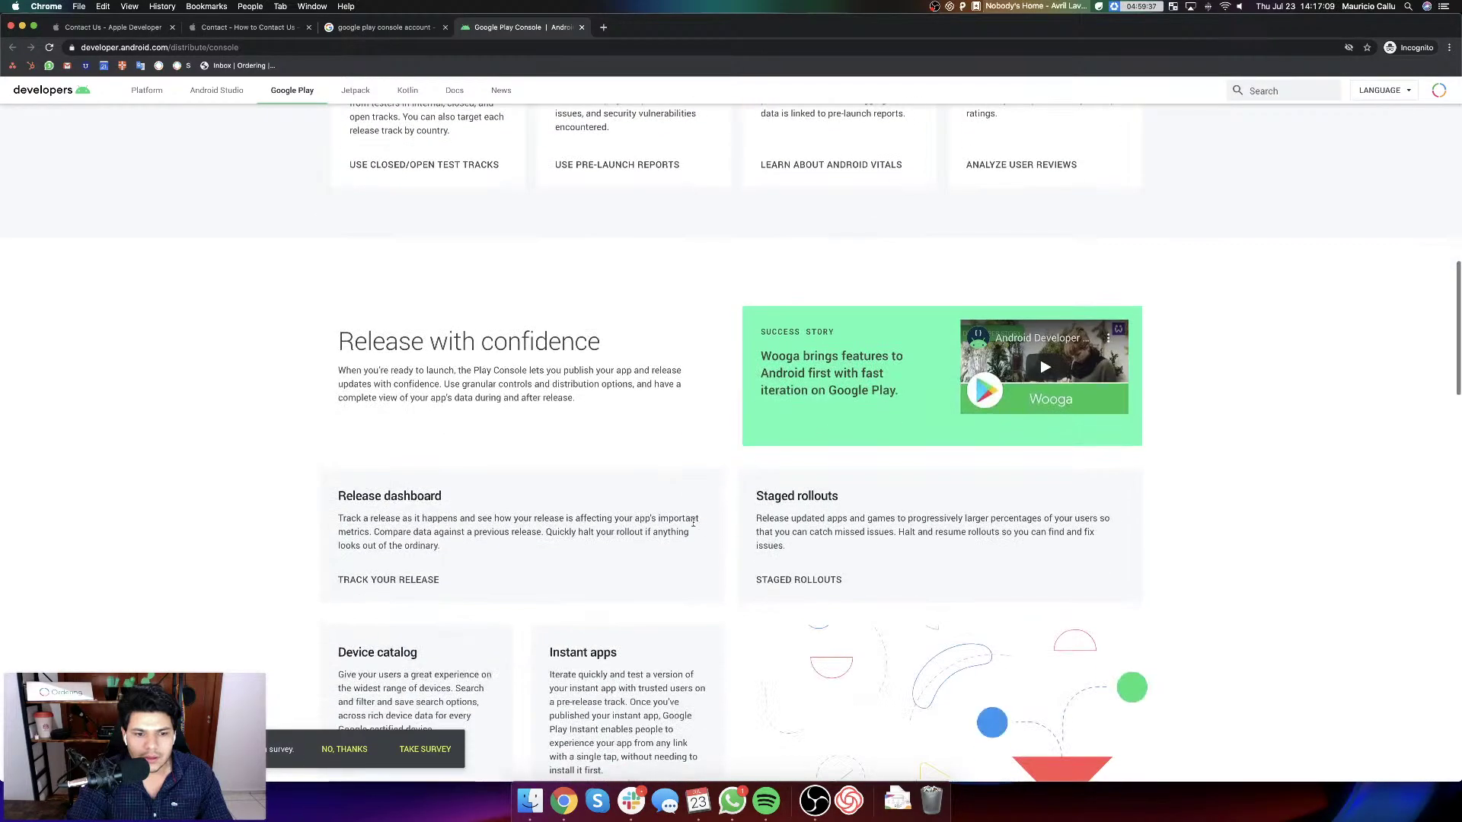
scroll(694, 526, "up", 12)
left_click(385, 27)
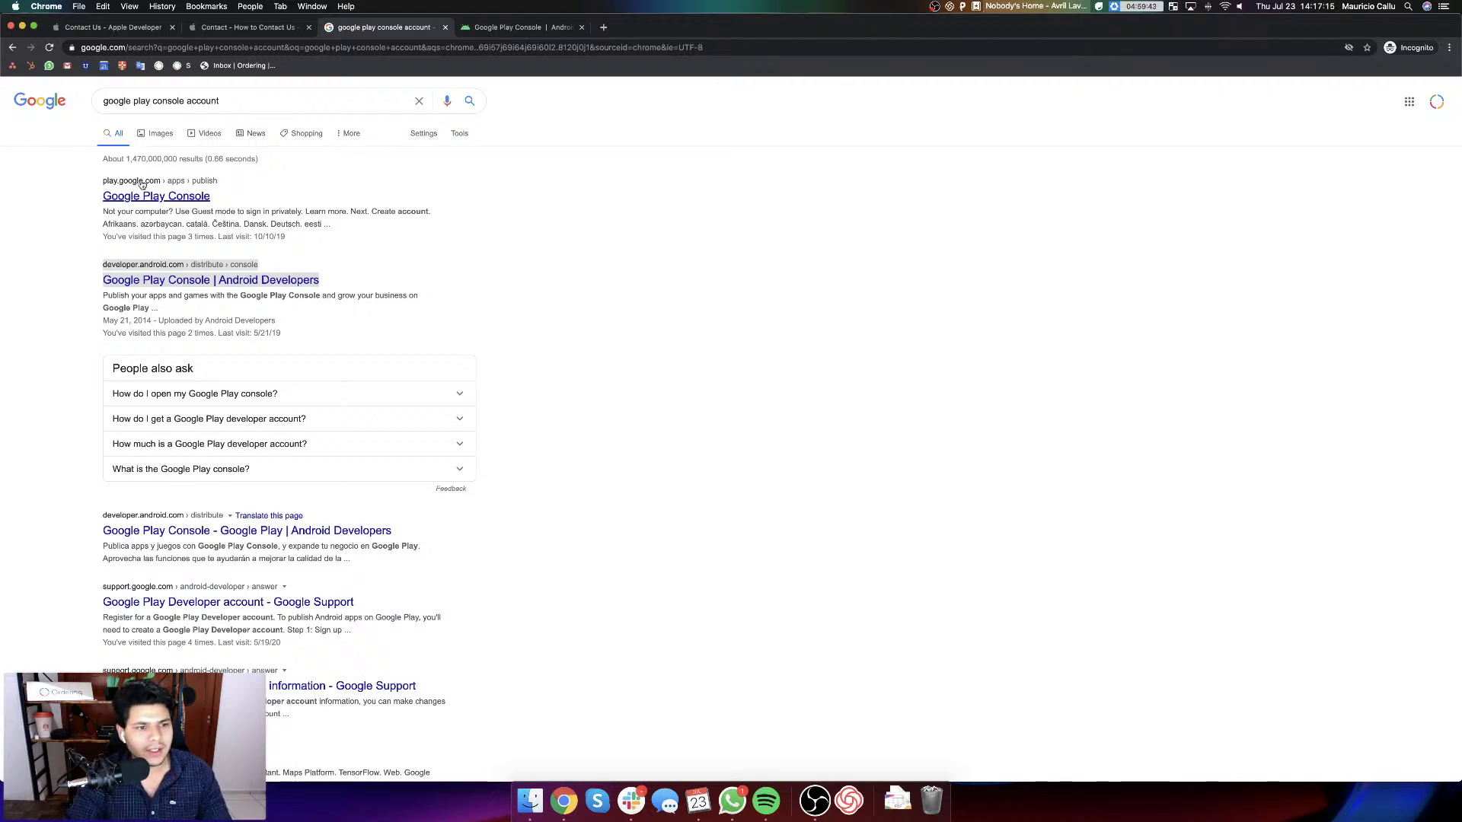
left_click(148, 198)
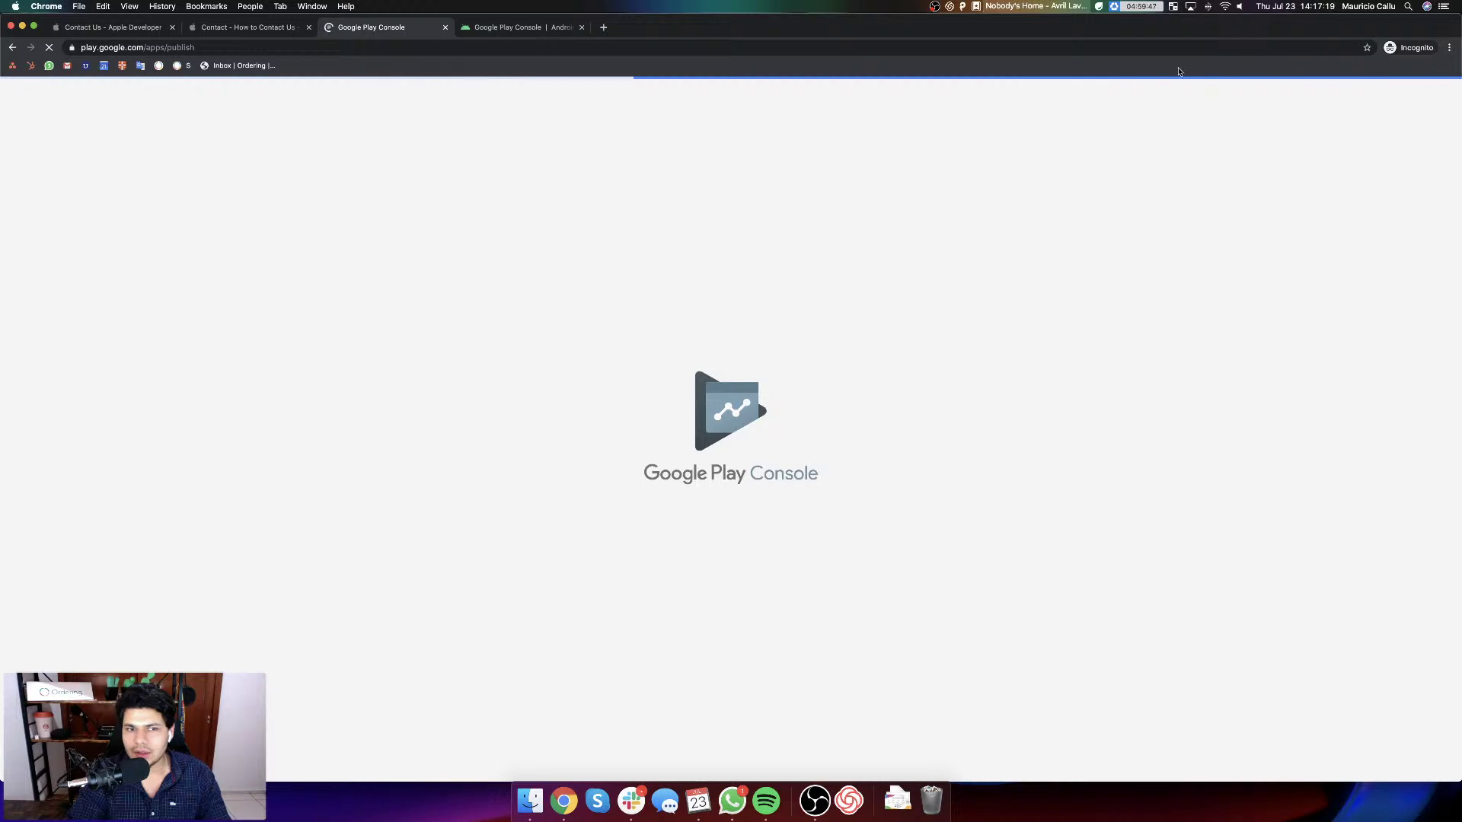
Close the browser tabs and open a full-screen private browsing window
key("super+w")
key("super+w")
key("super+w")
key("super+w")
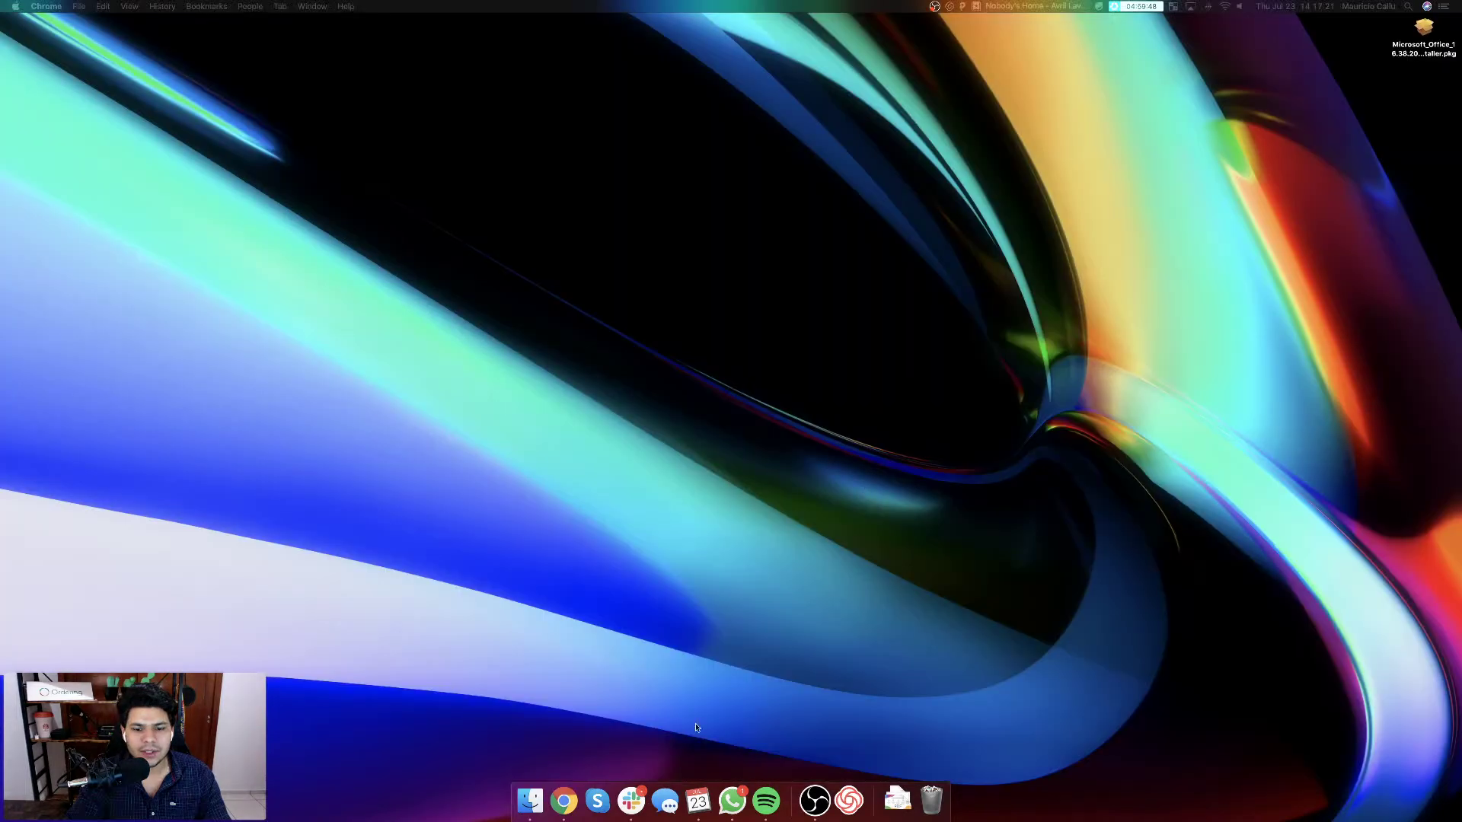
right_click(563, 801)
left_click(616, 710)
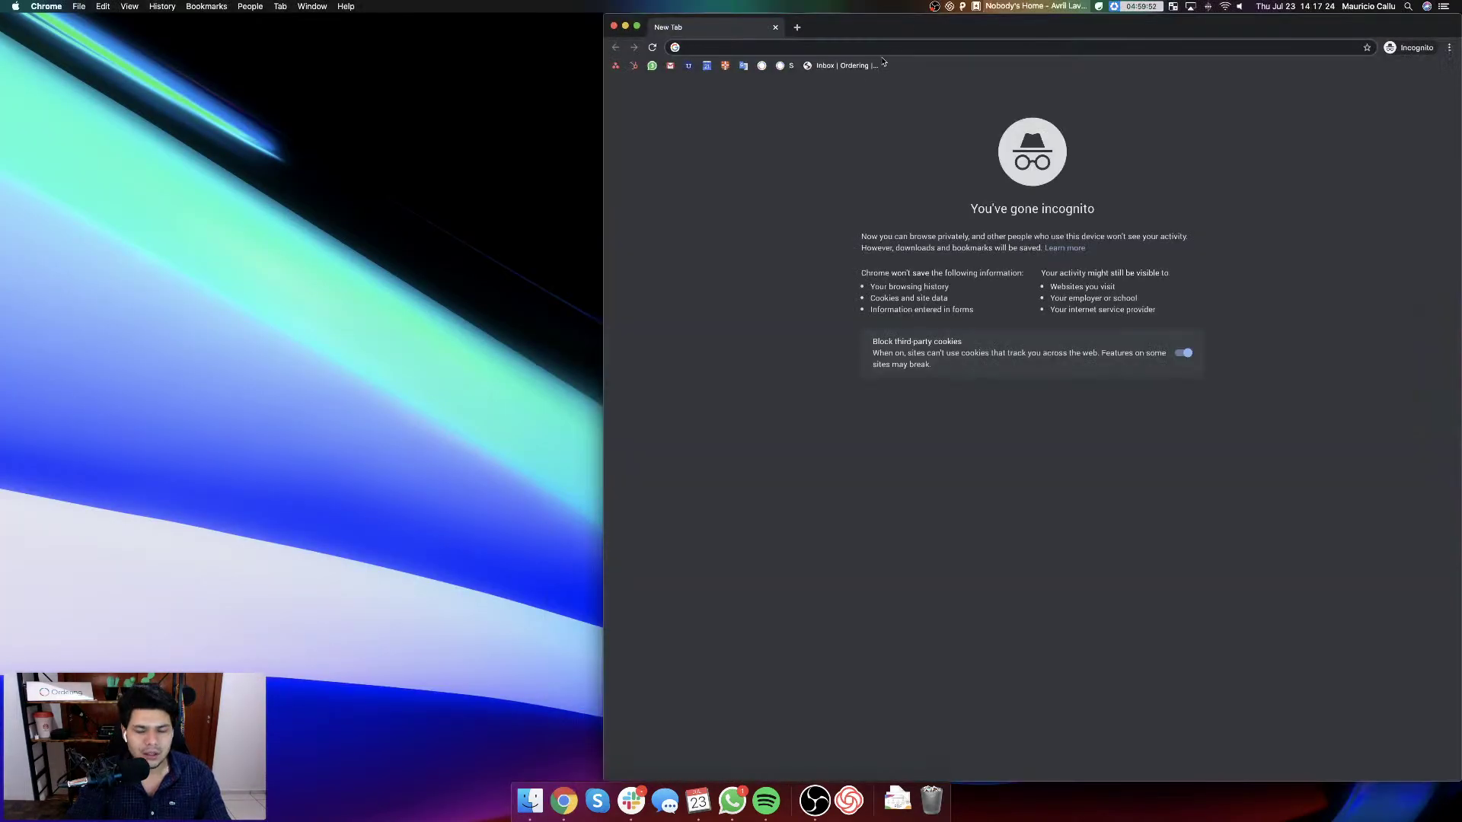
left_click_drag(908, 33, 861, 4)
Go to google.play, then search Google for 'google developer console'
type("google")
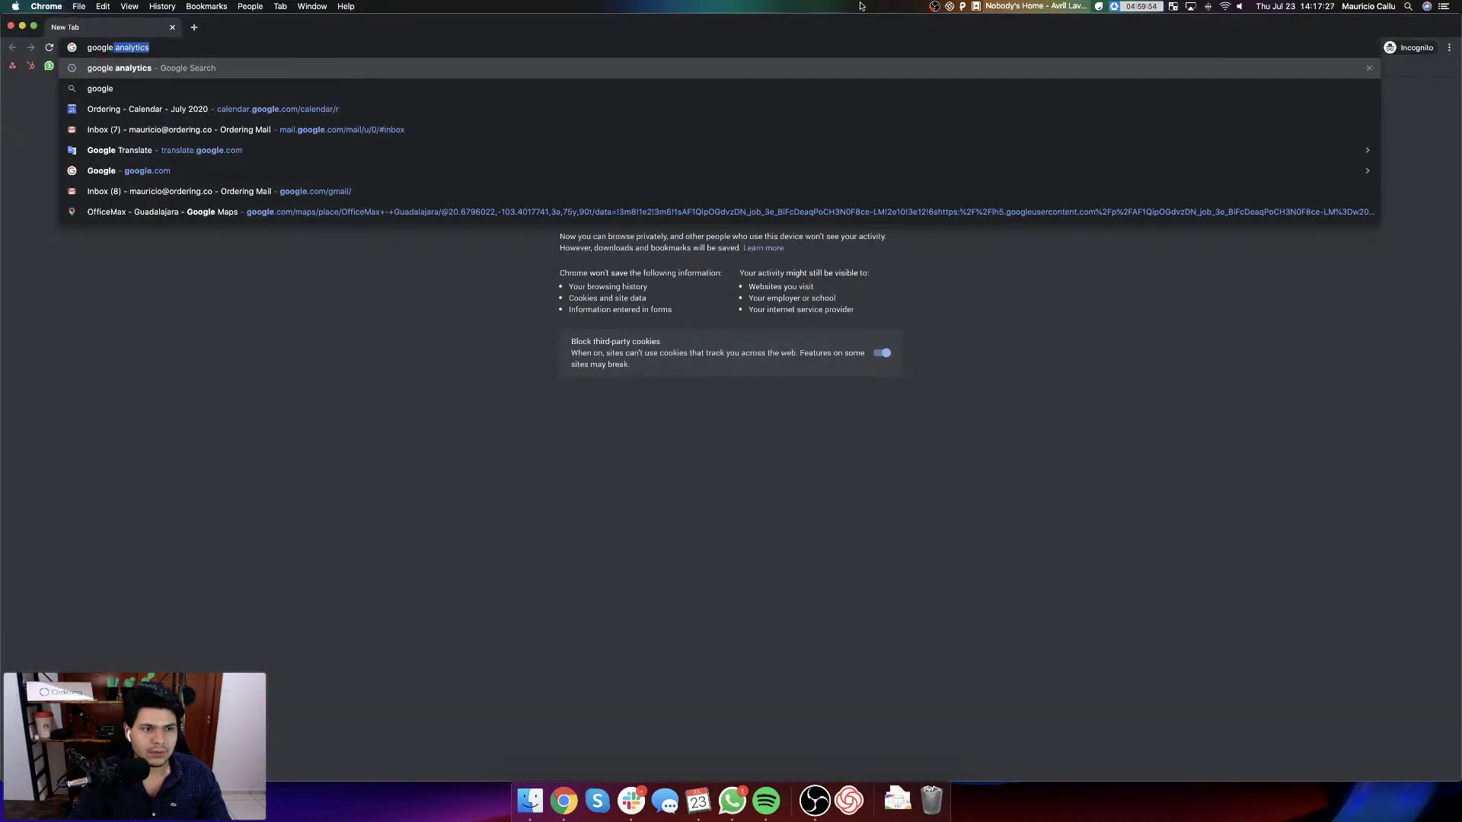
type(".play")
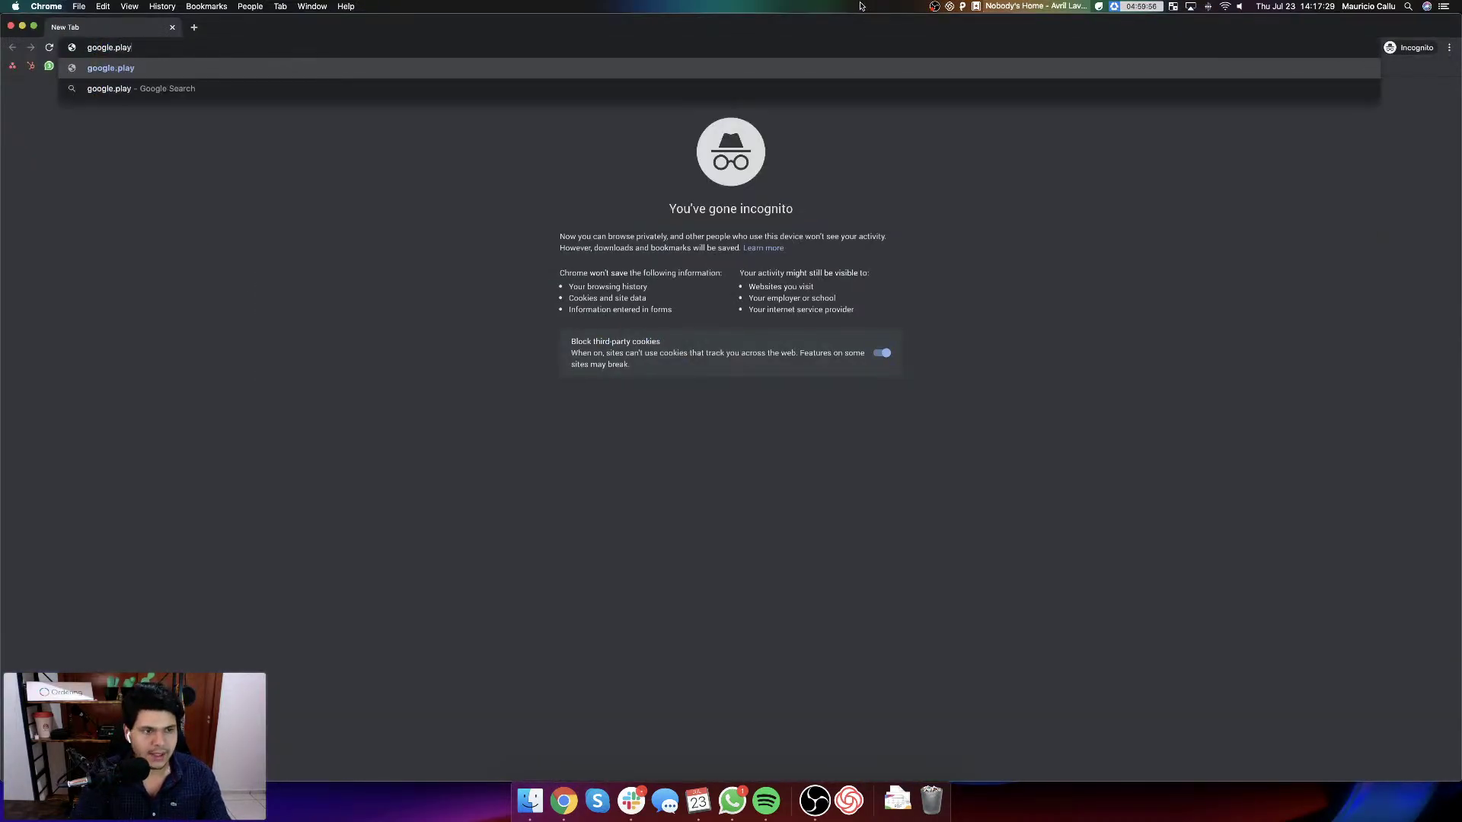
key("Return")
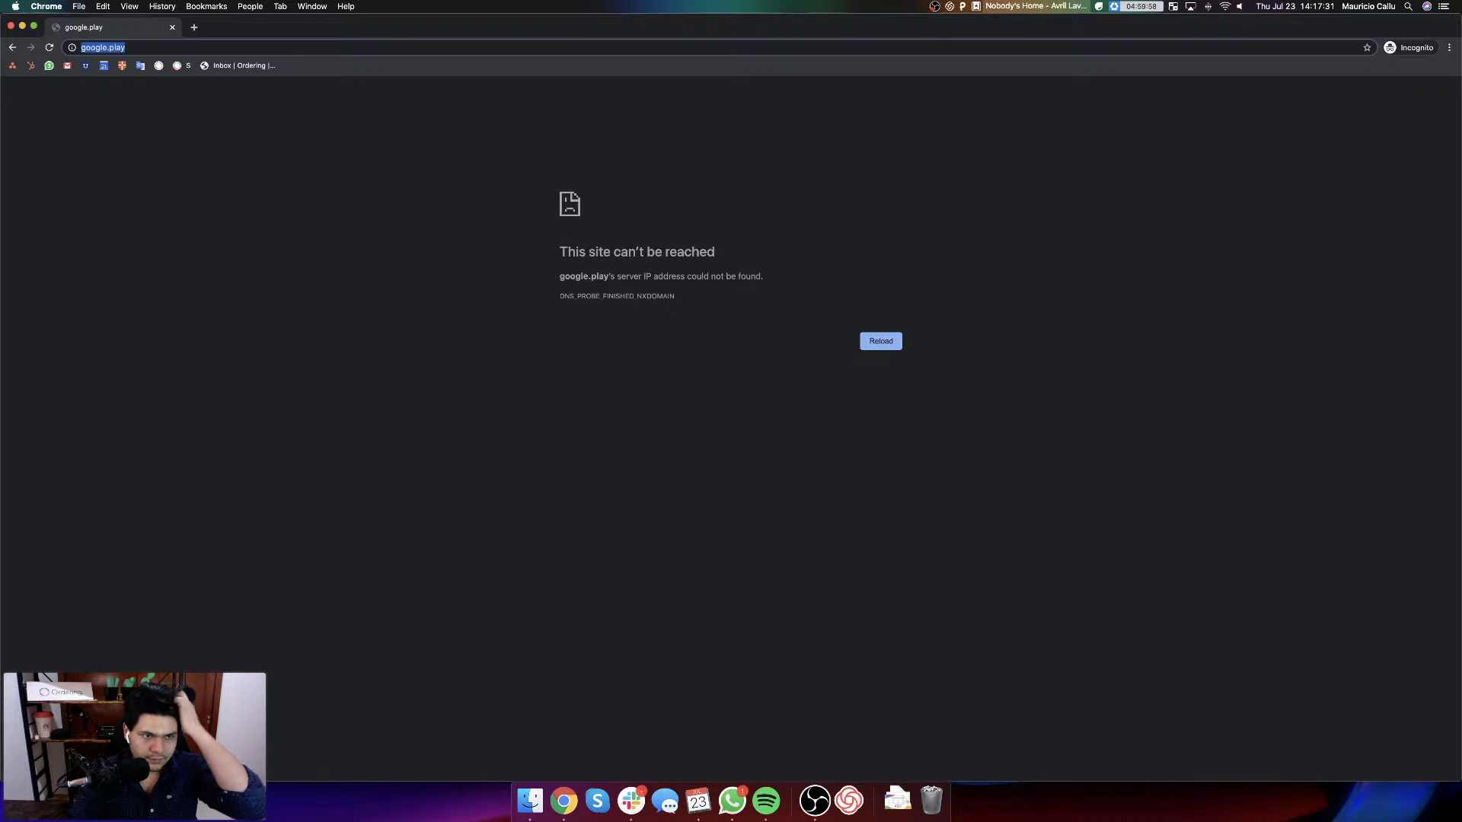
type("google")
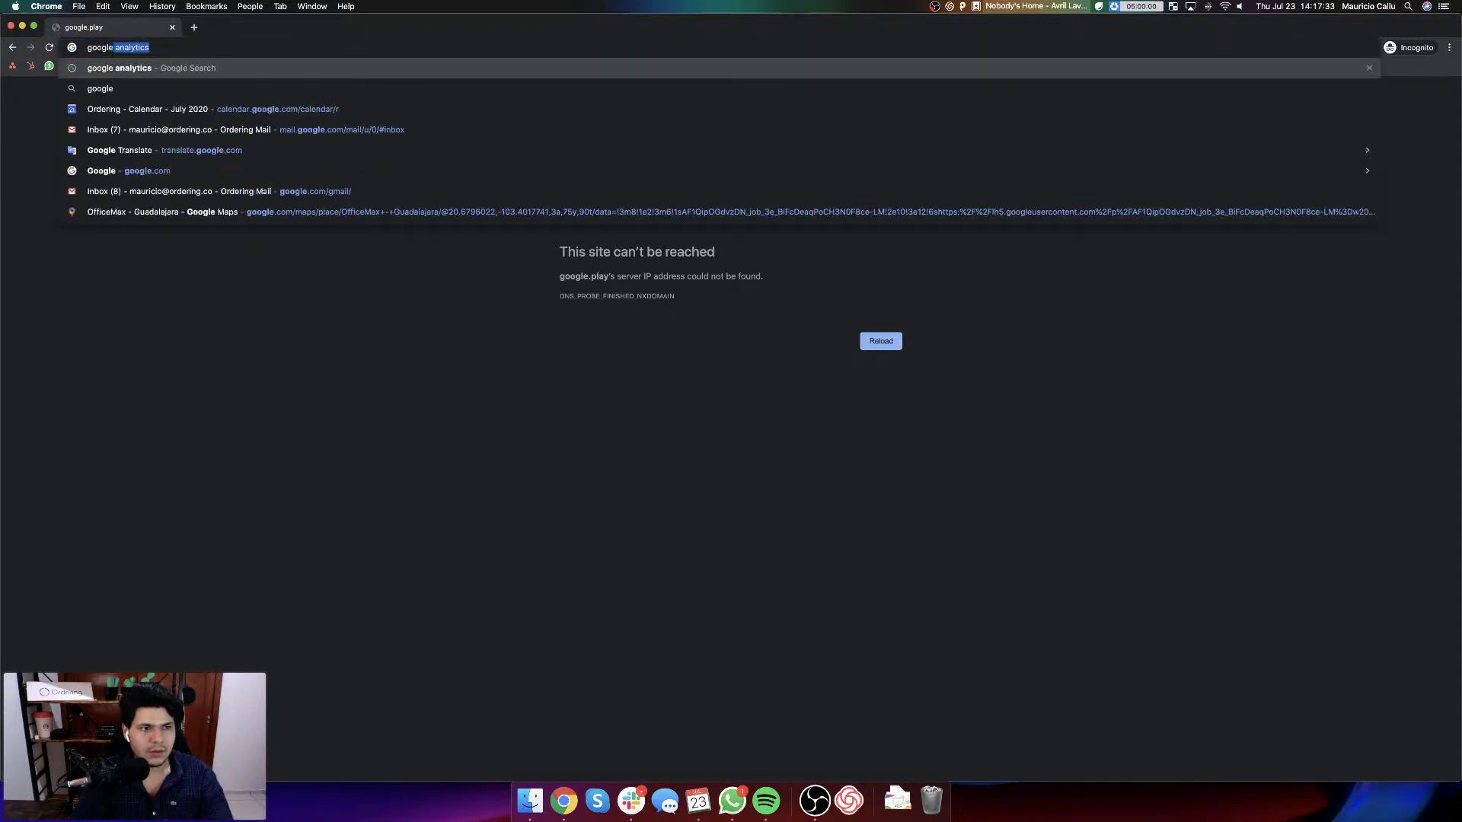
type(" developer")
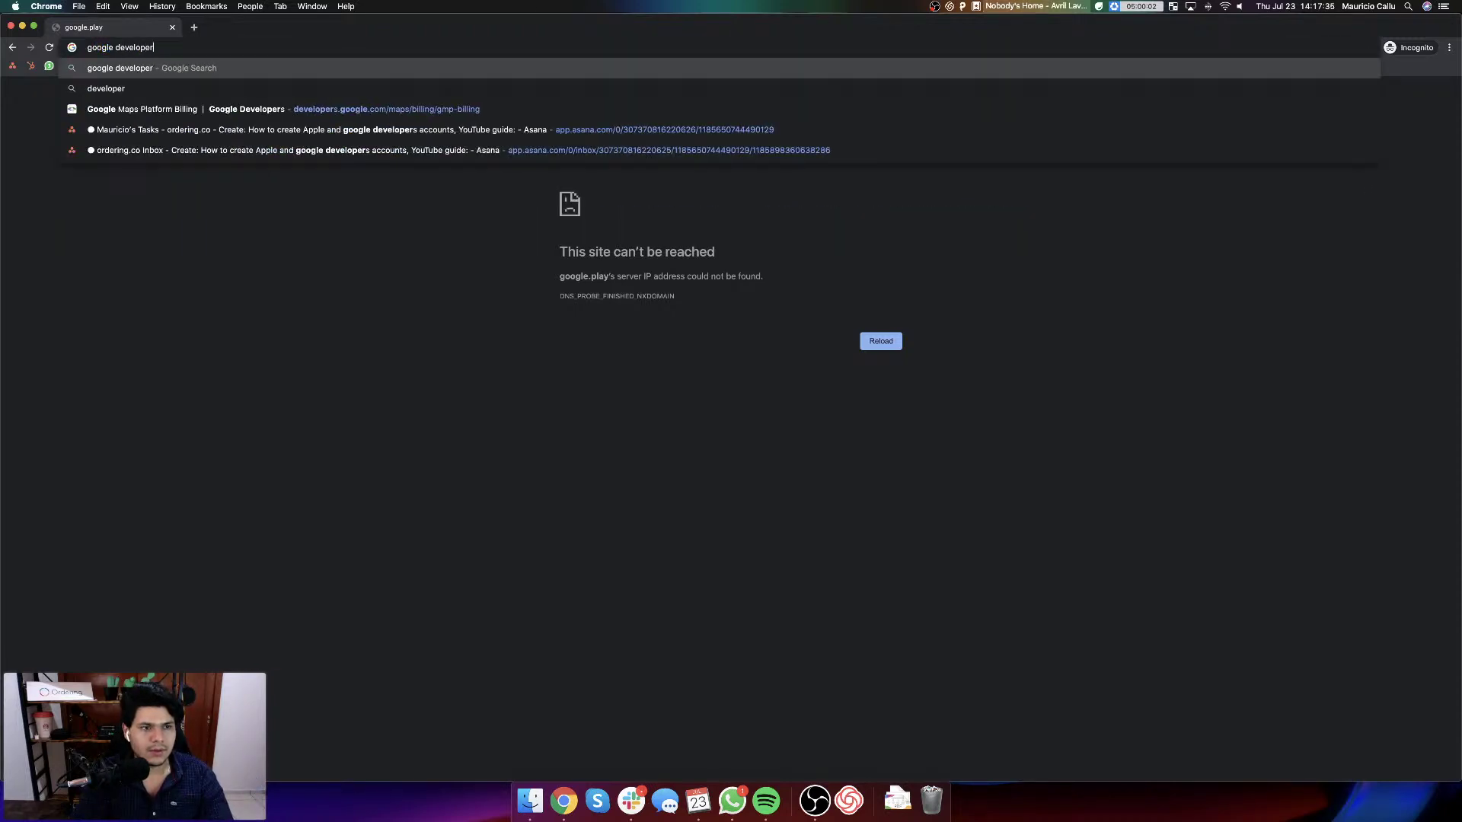
type(" cons")
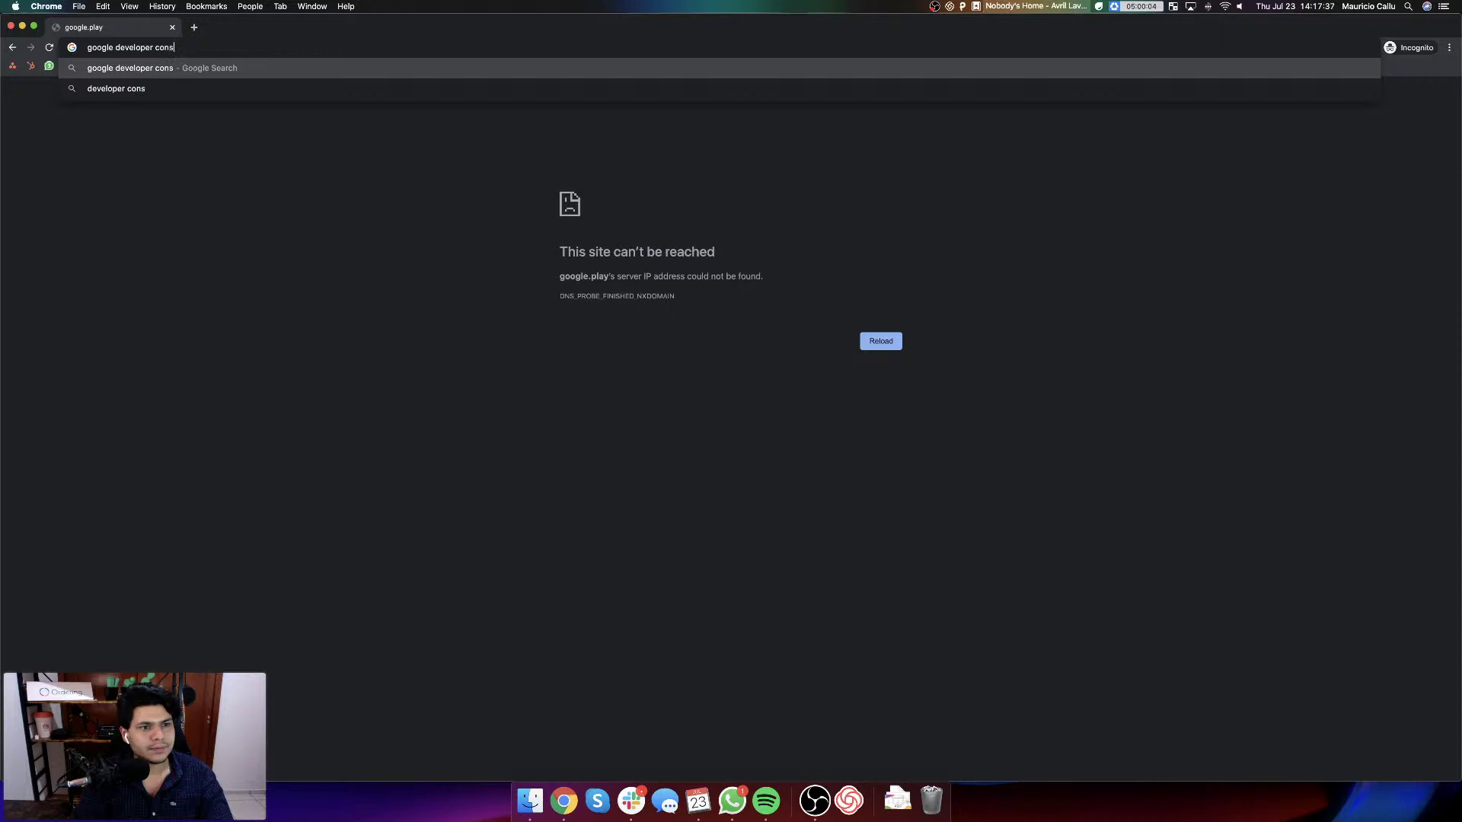
type("ole")
key("Return")
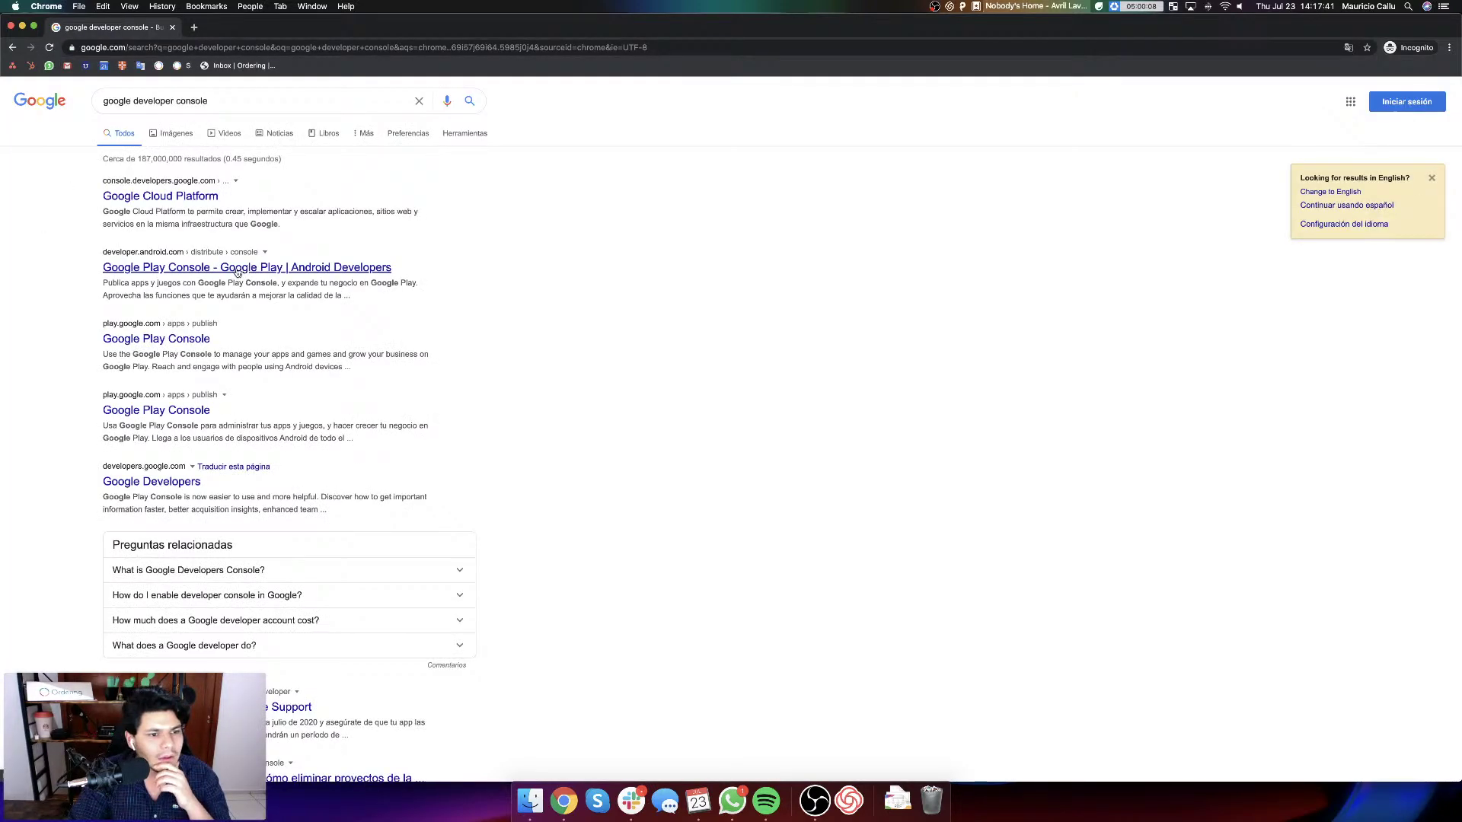
Open the Google Play Console result and sign in with the saved e-mail and account password
left_click(160, 340)
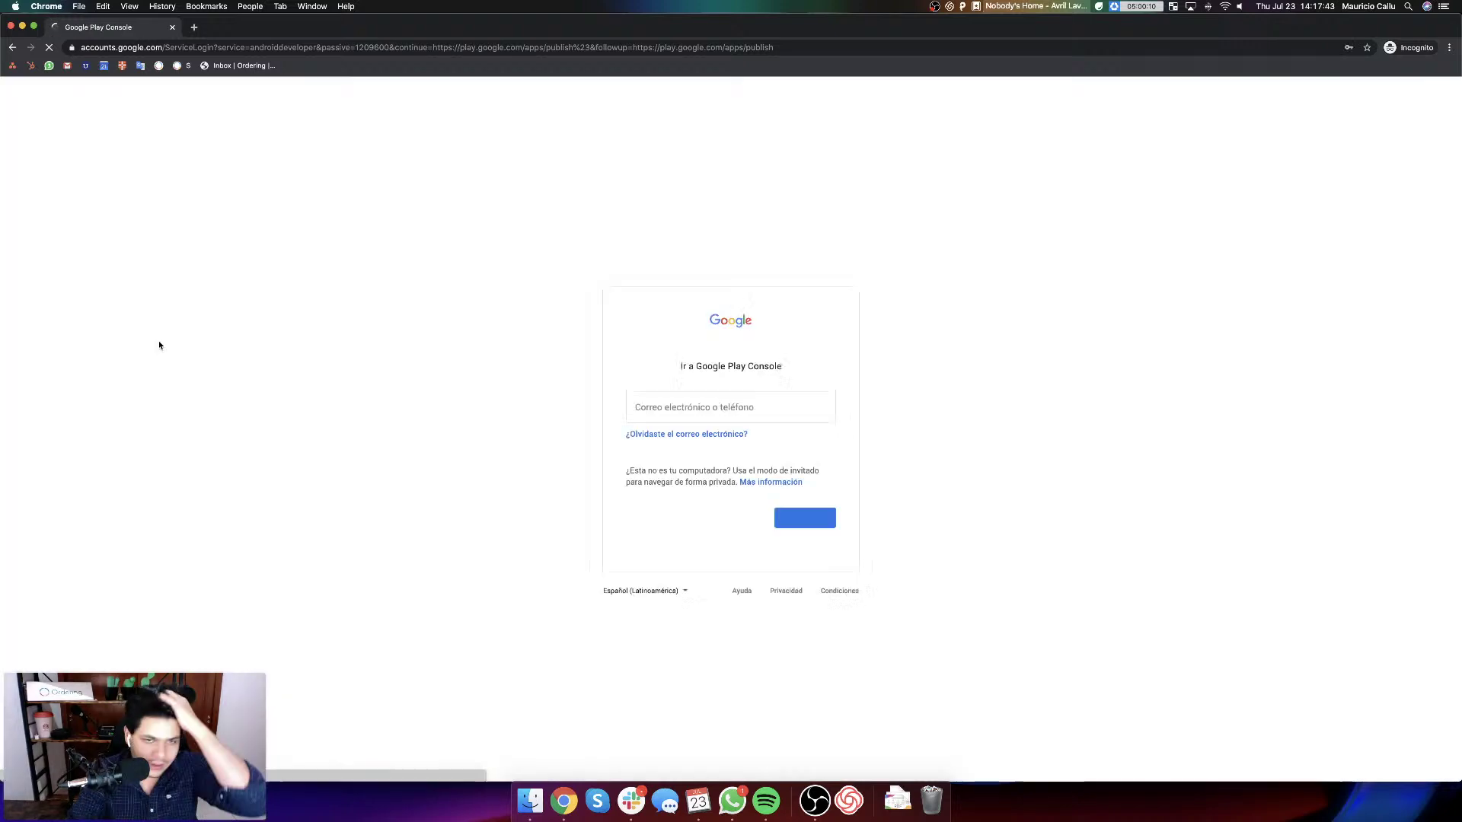
left_click(693, 407)
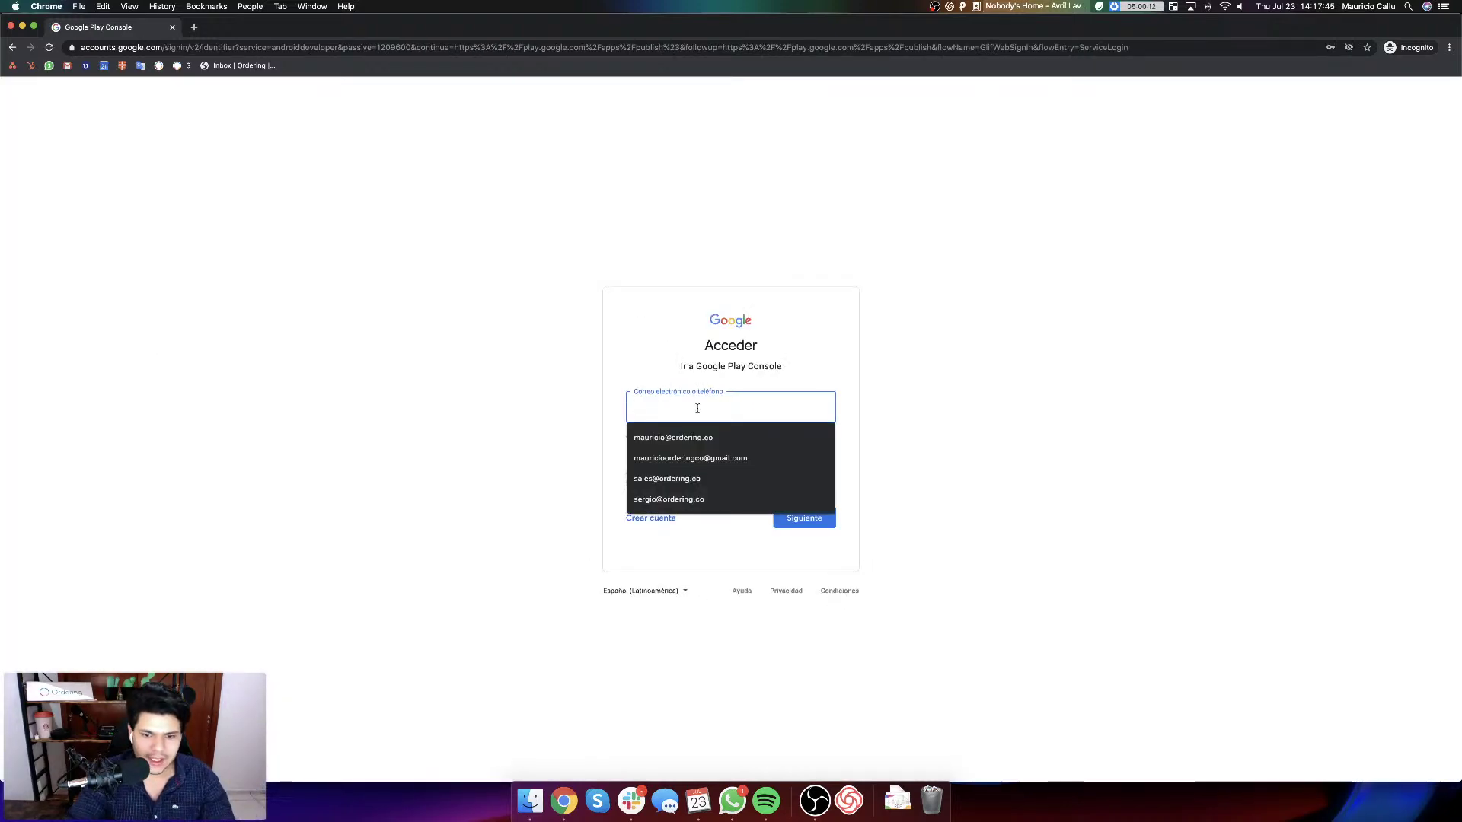
left_click(704, 436)
left_click(818, 524)
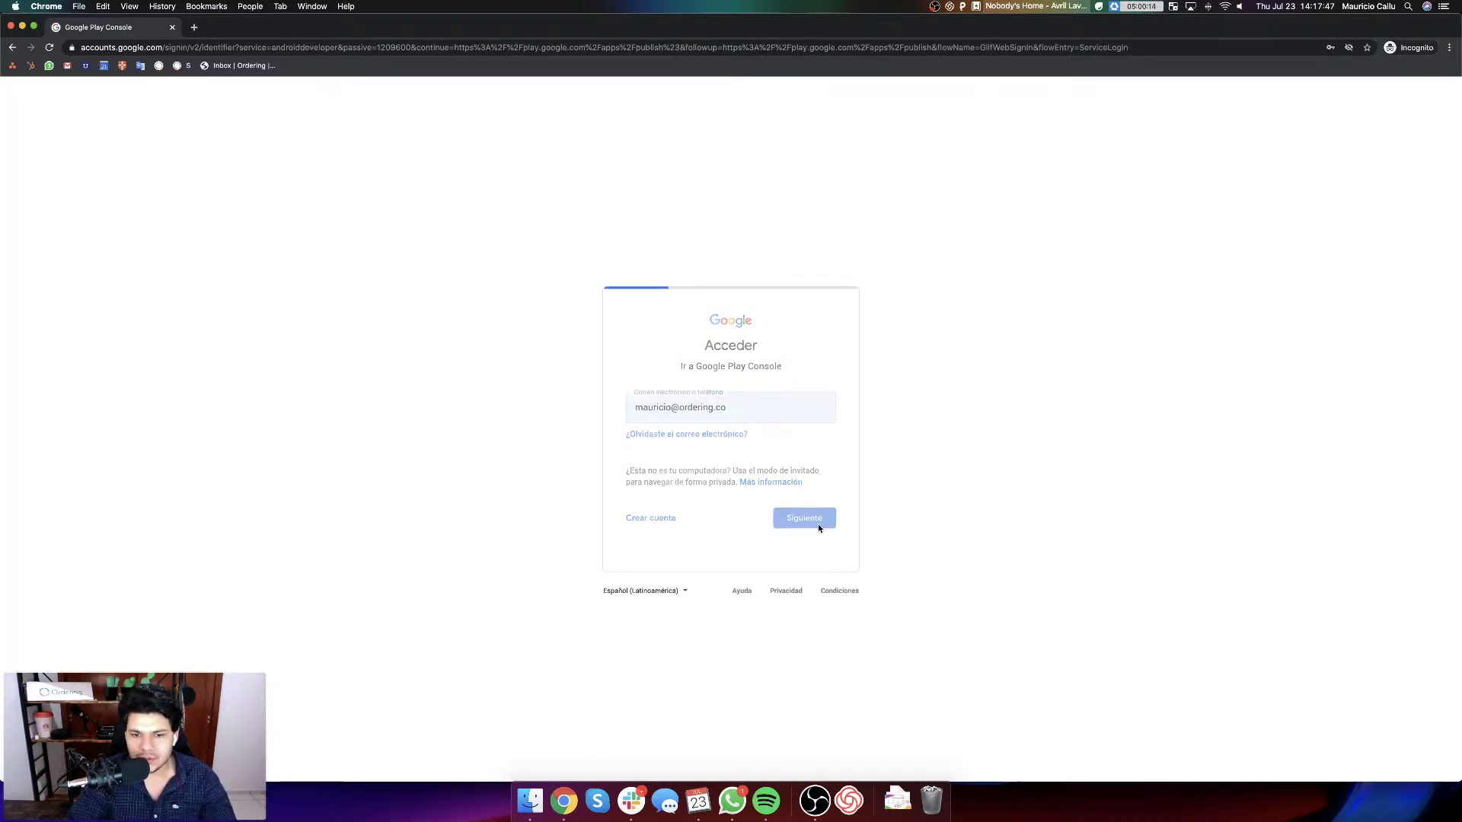
left_click(702, 420)
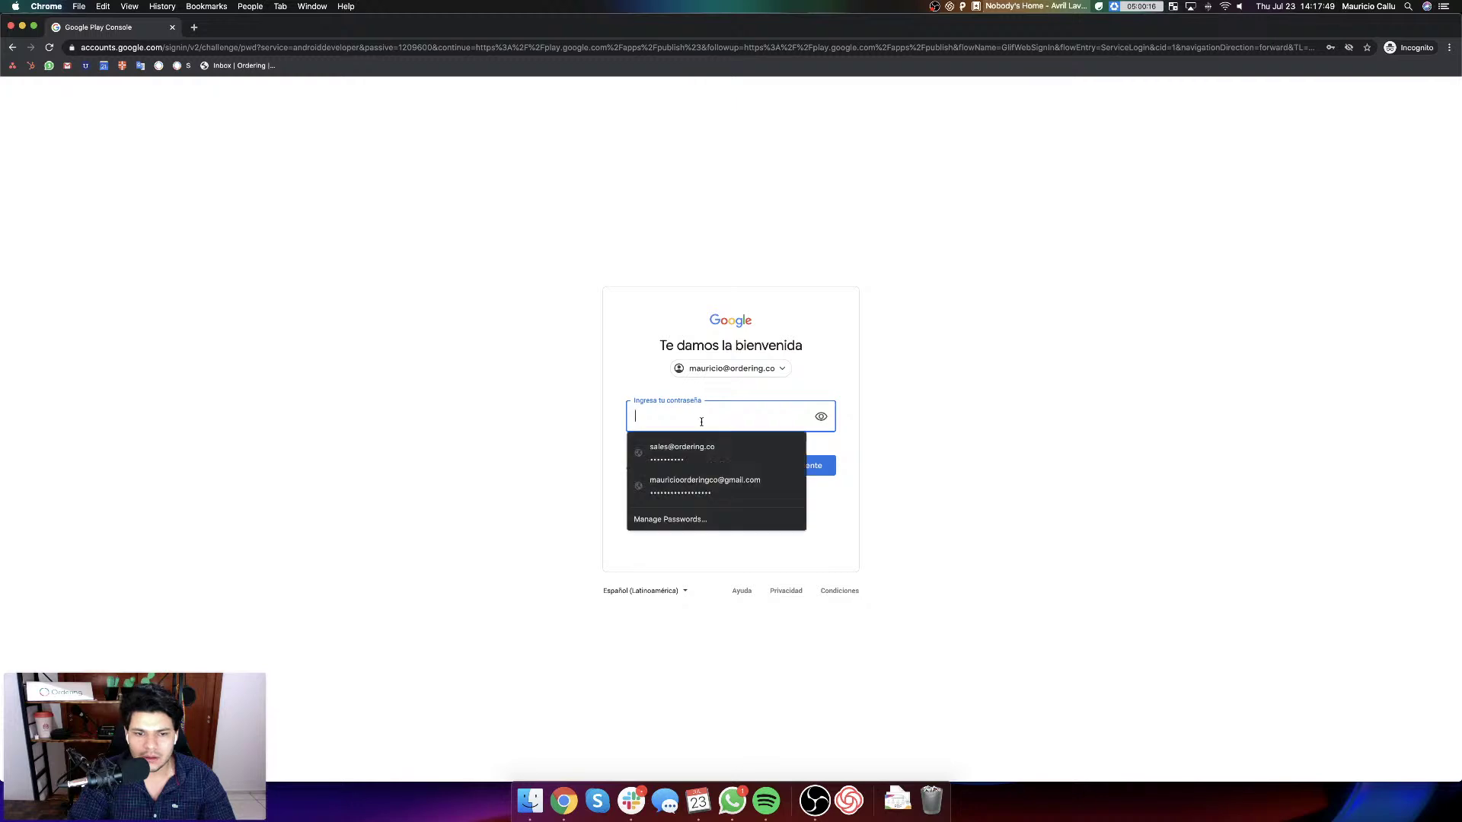
type("••••••••")
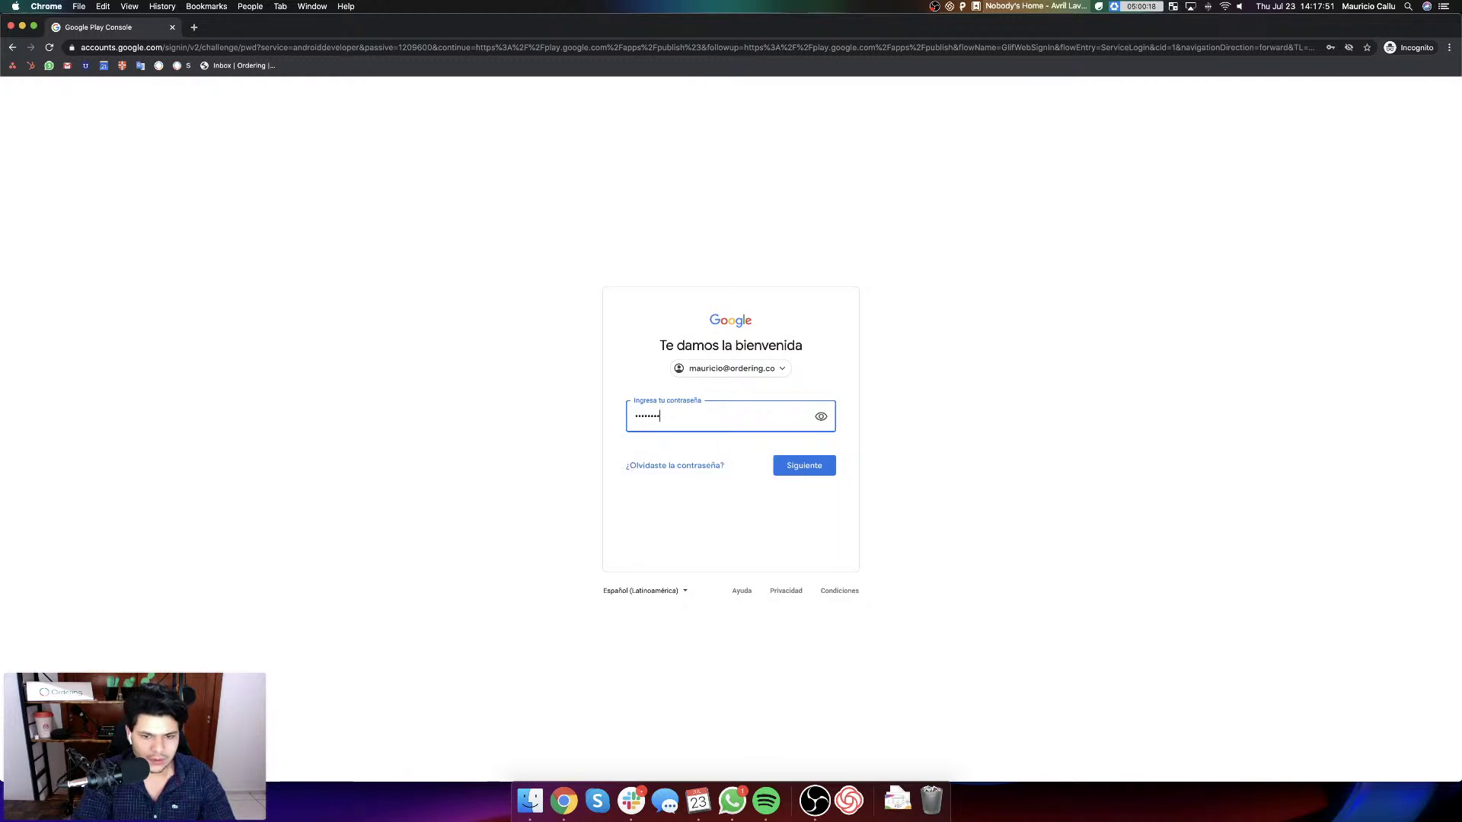
key("super+a")
type("••••••••")
key("Return")
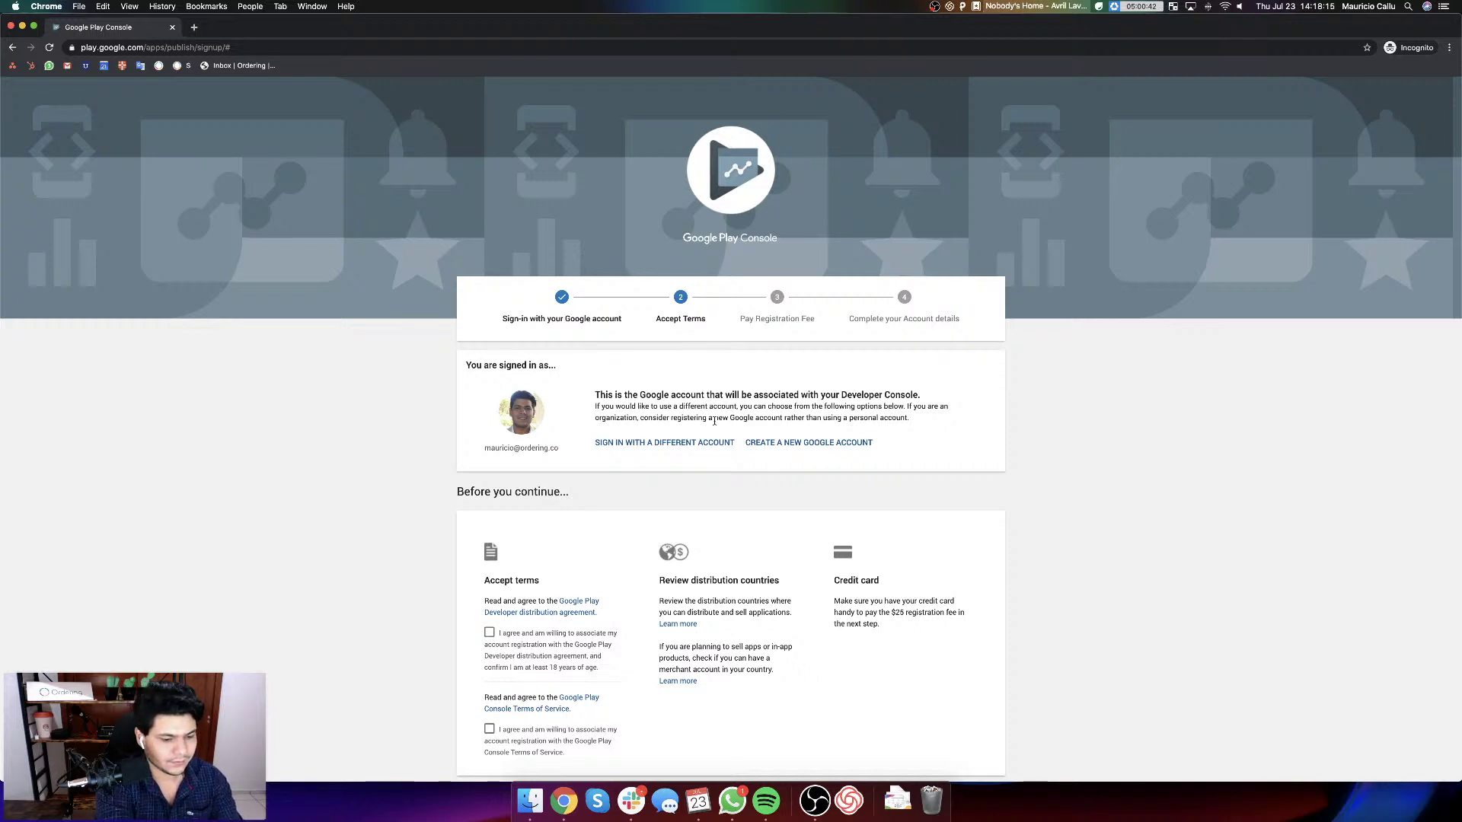
Inspect the signup page's play.google.com address and reload the page
key("XF86AudioRaiseVolume")
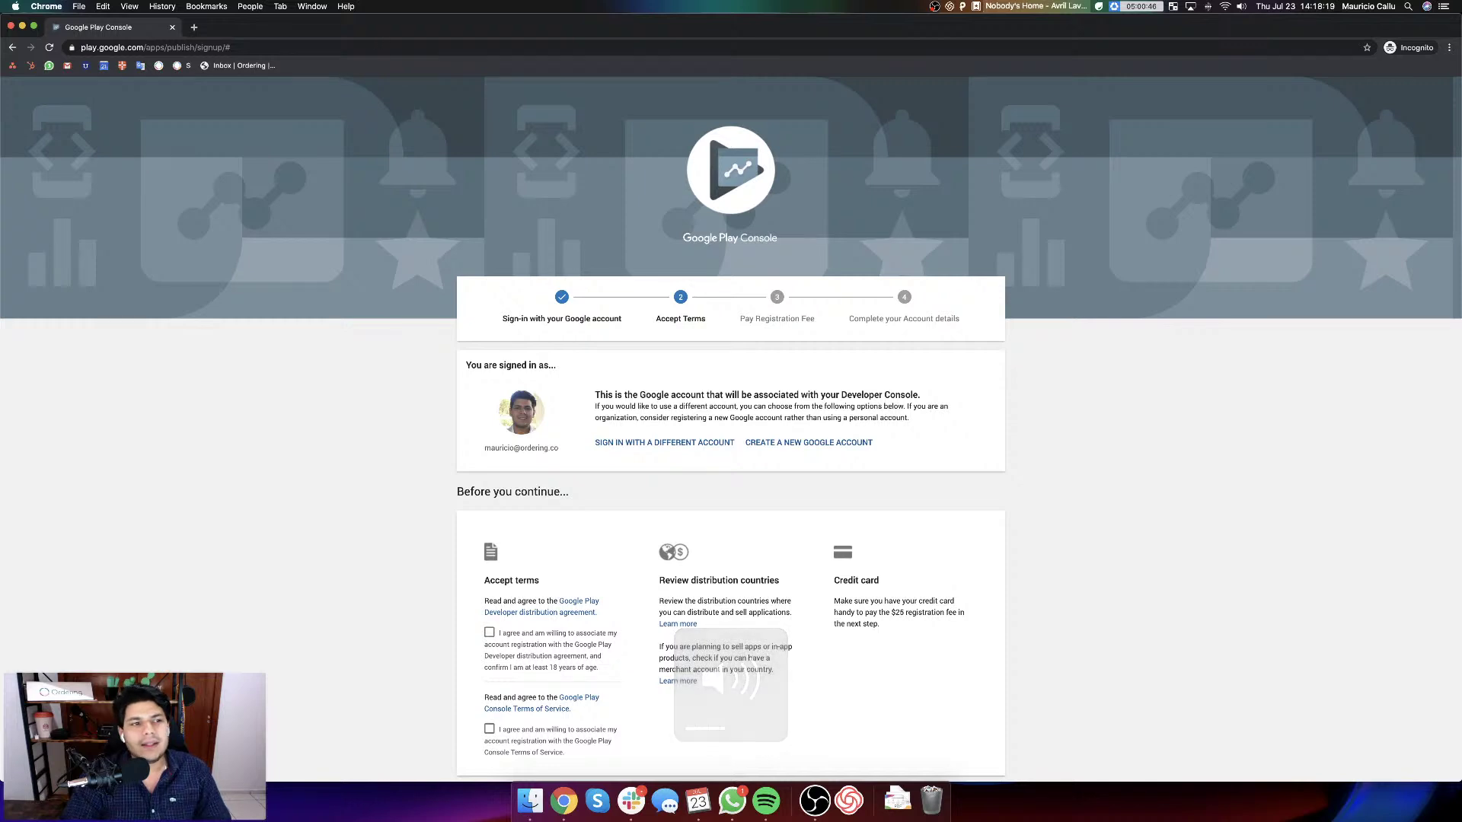
left_click(141, 46)
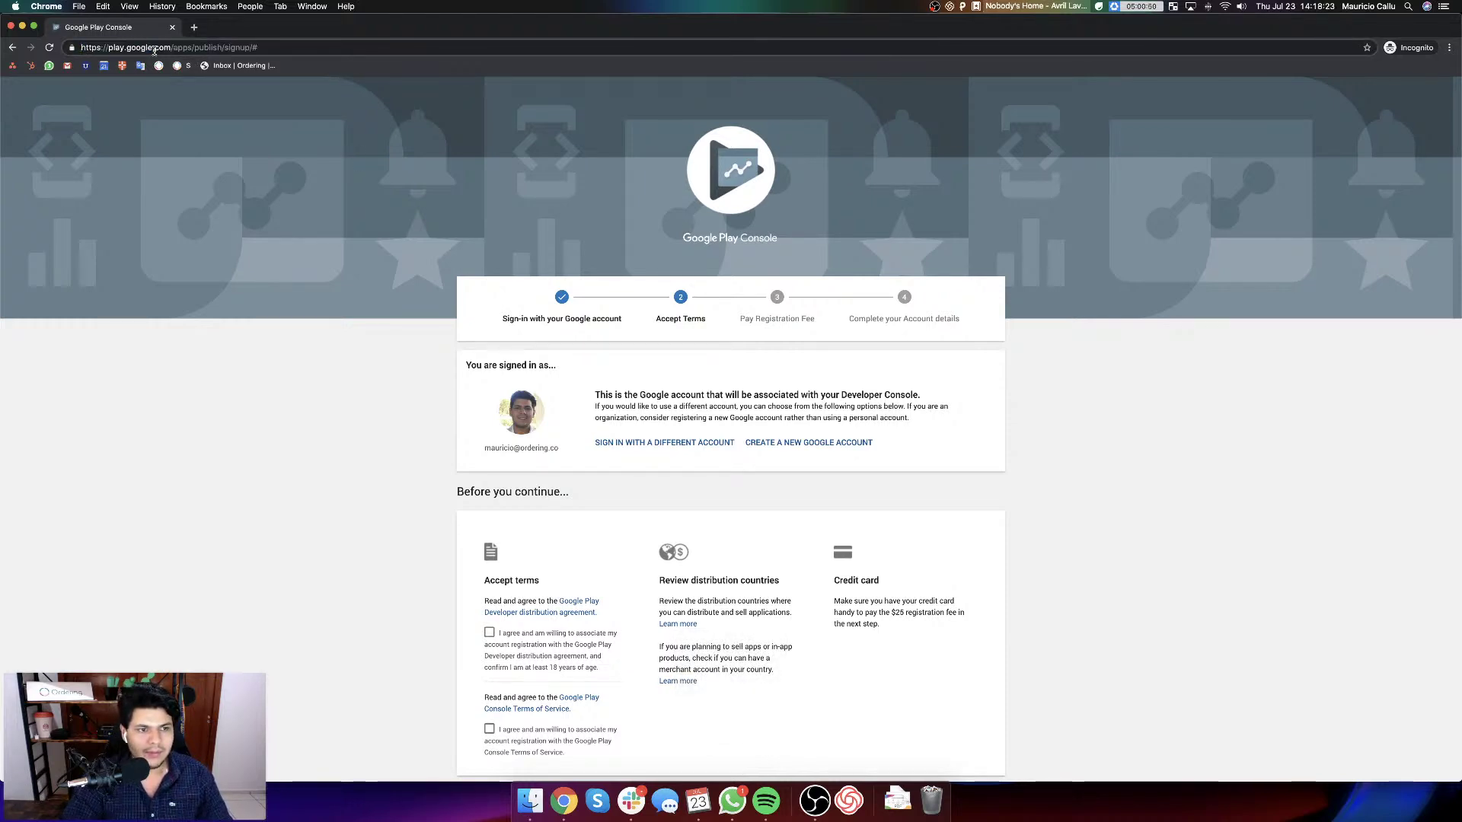
left_click_drag(171, 47, 76, 47)
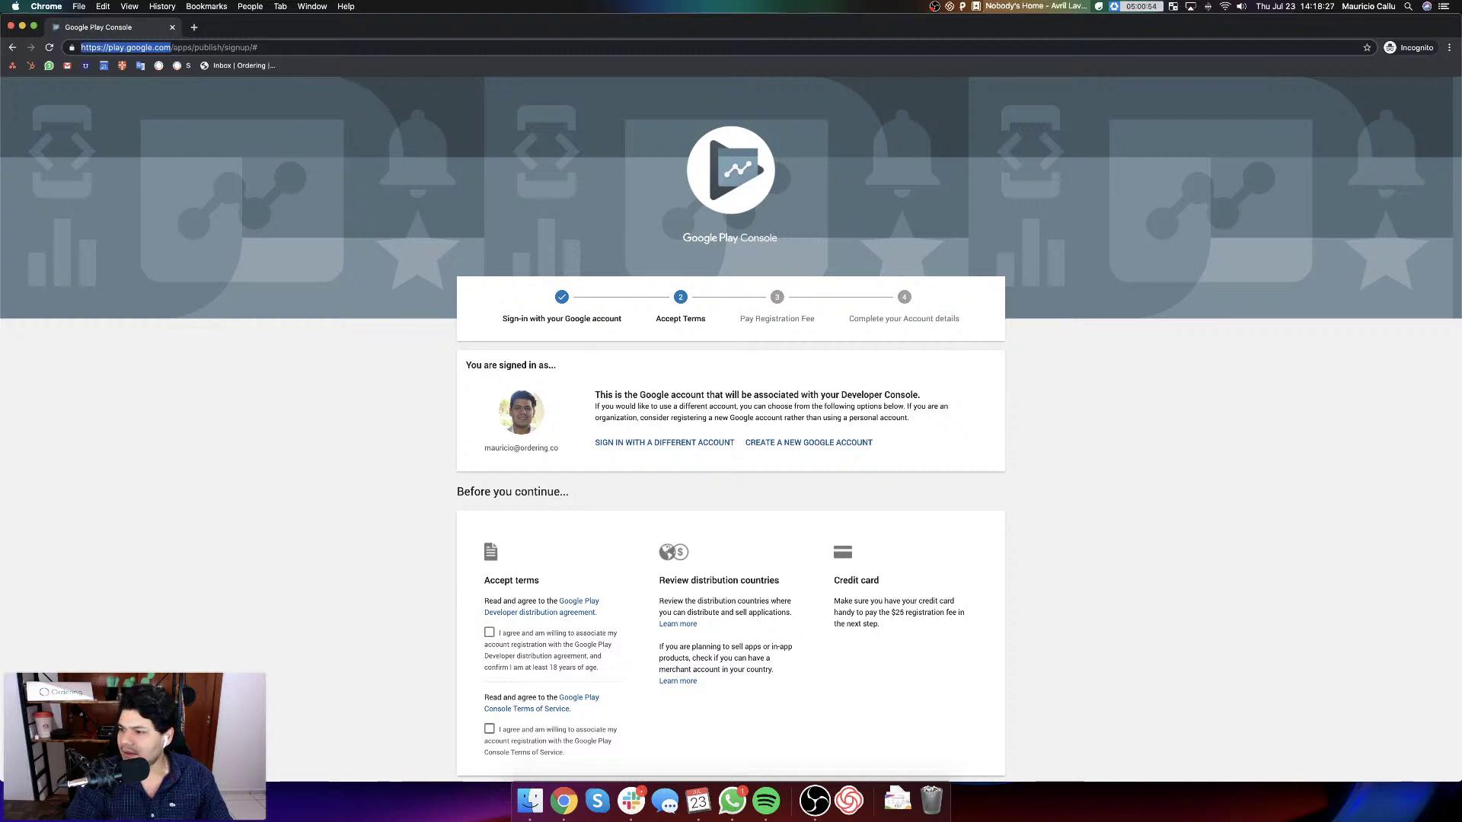
key("XF86AudioLowerVolume")
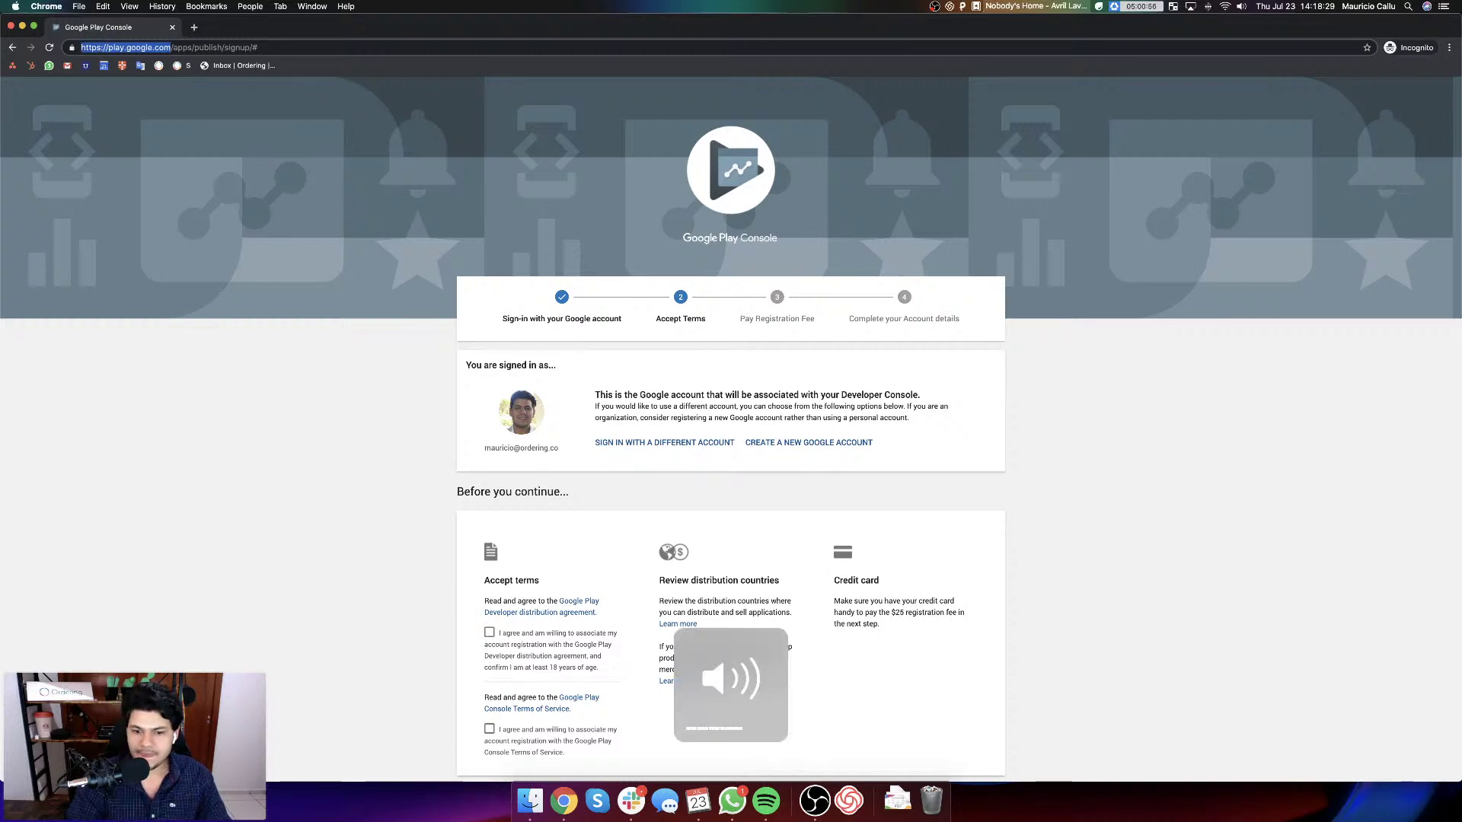
key("Return")
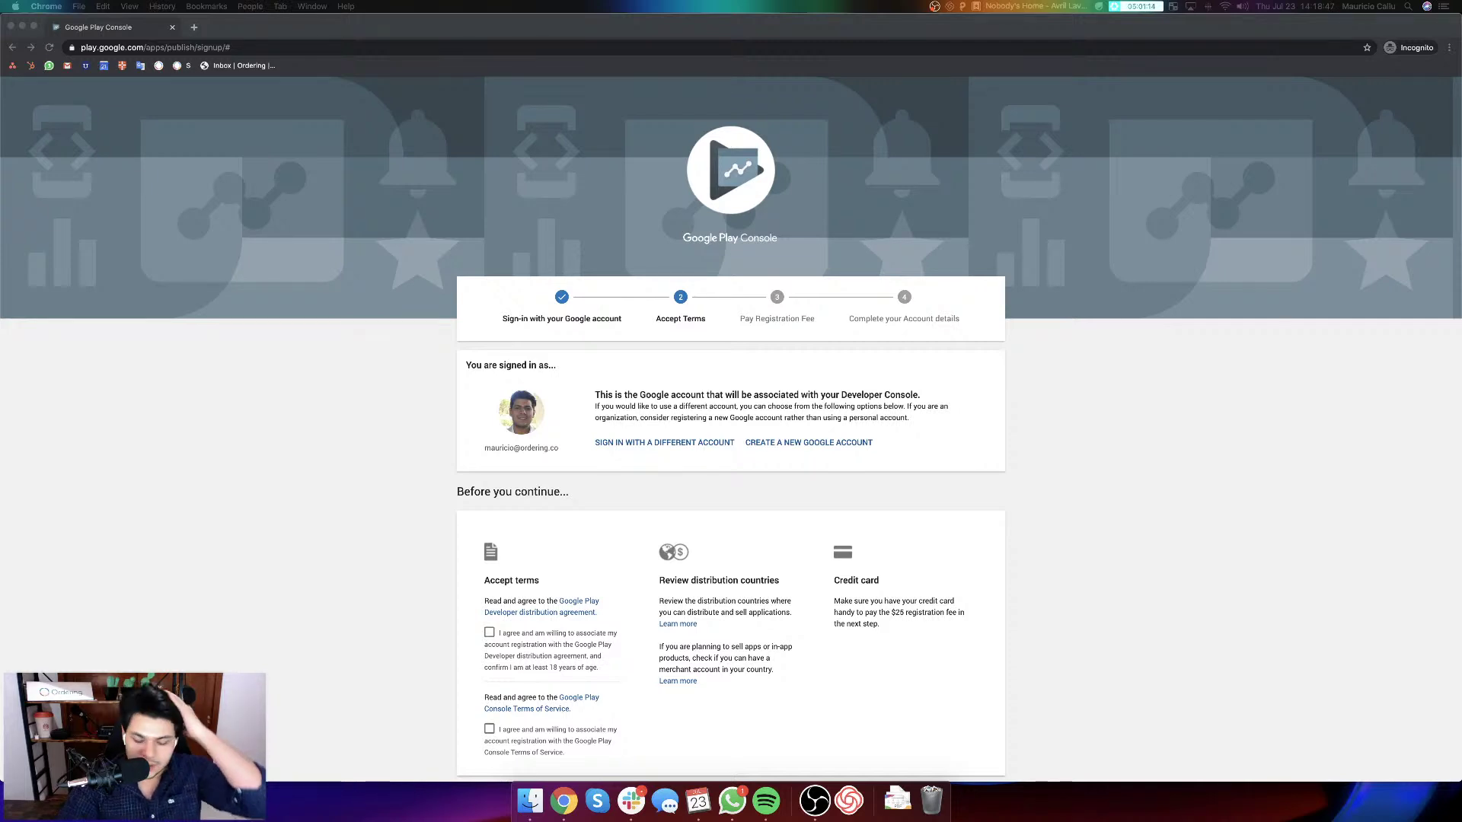
key("XF86AudioLowerVolume")
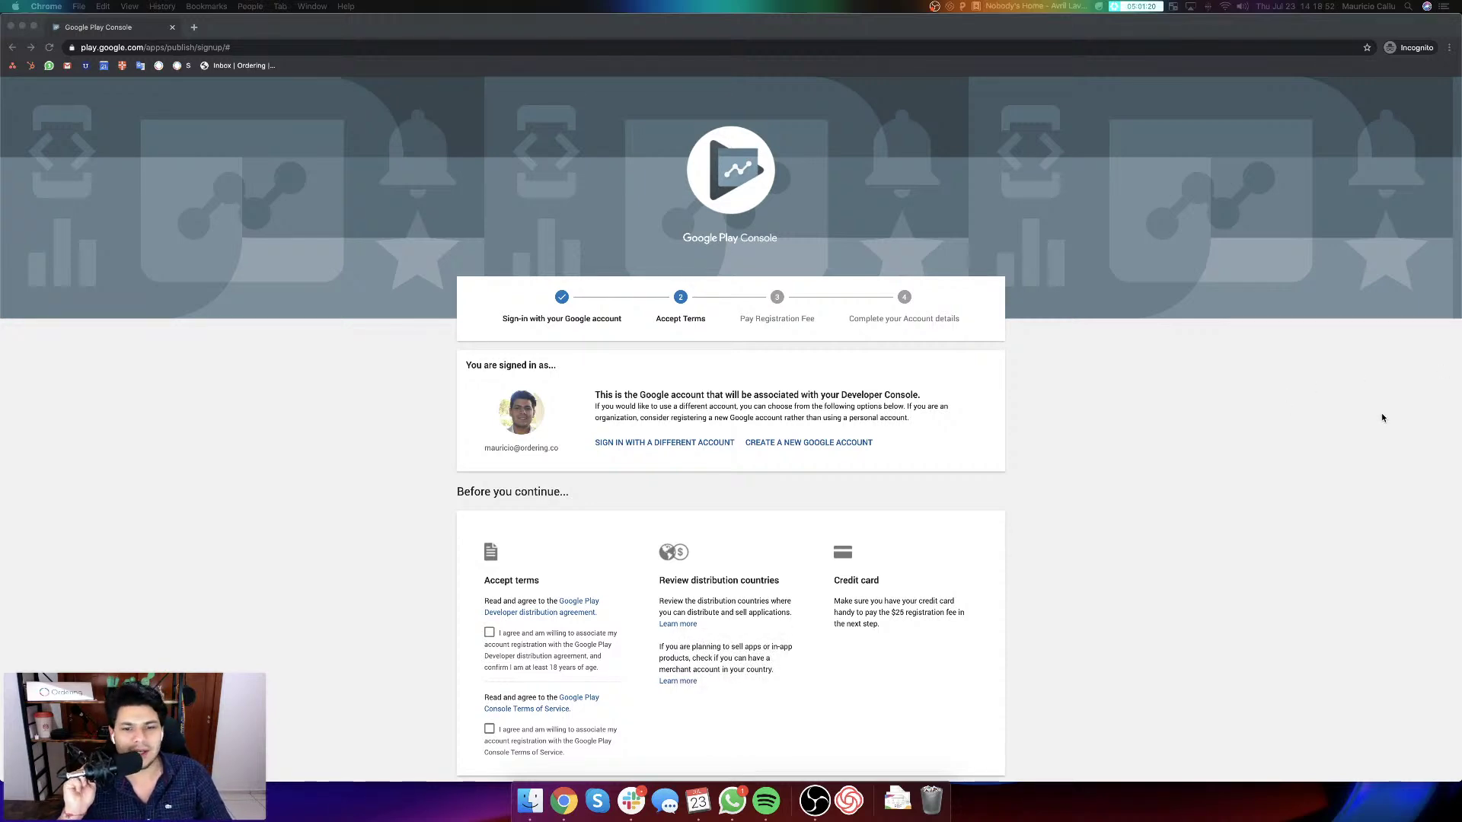
key("XF86AudioRaiseVolume")
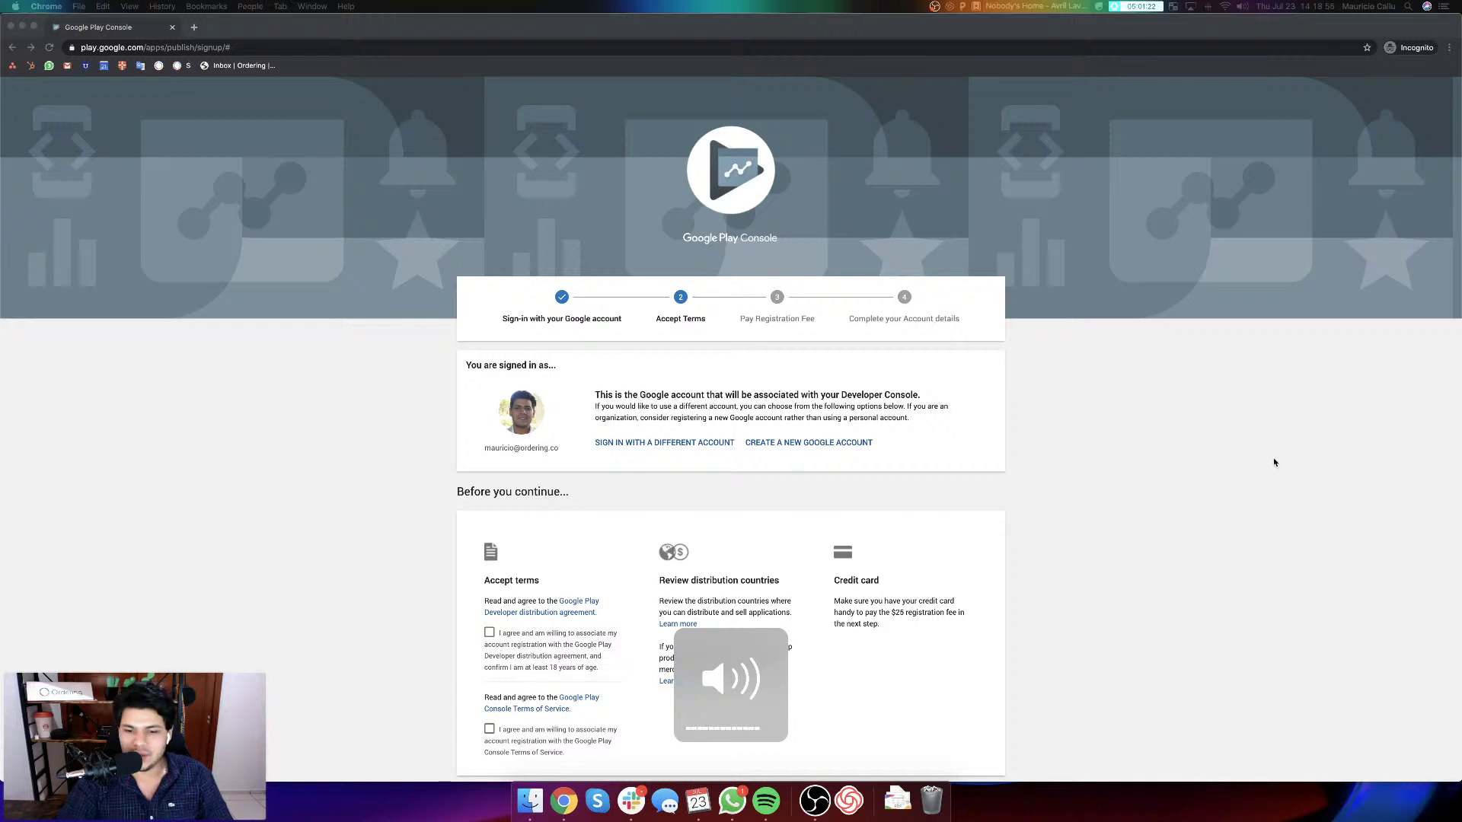
left_click(1162, 489)
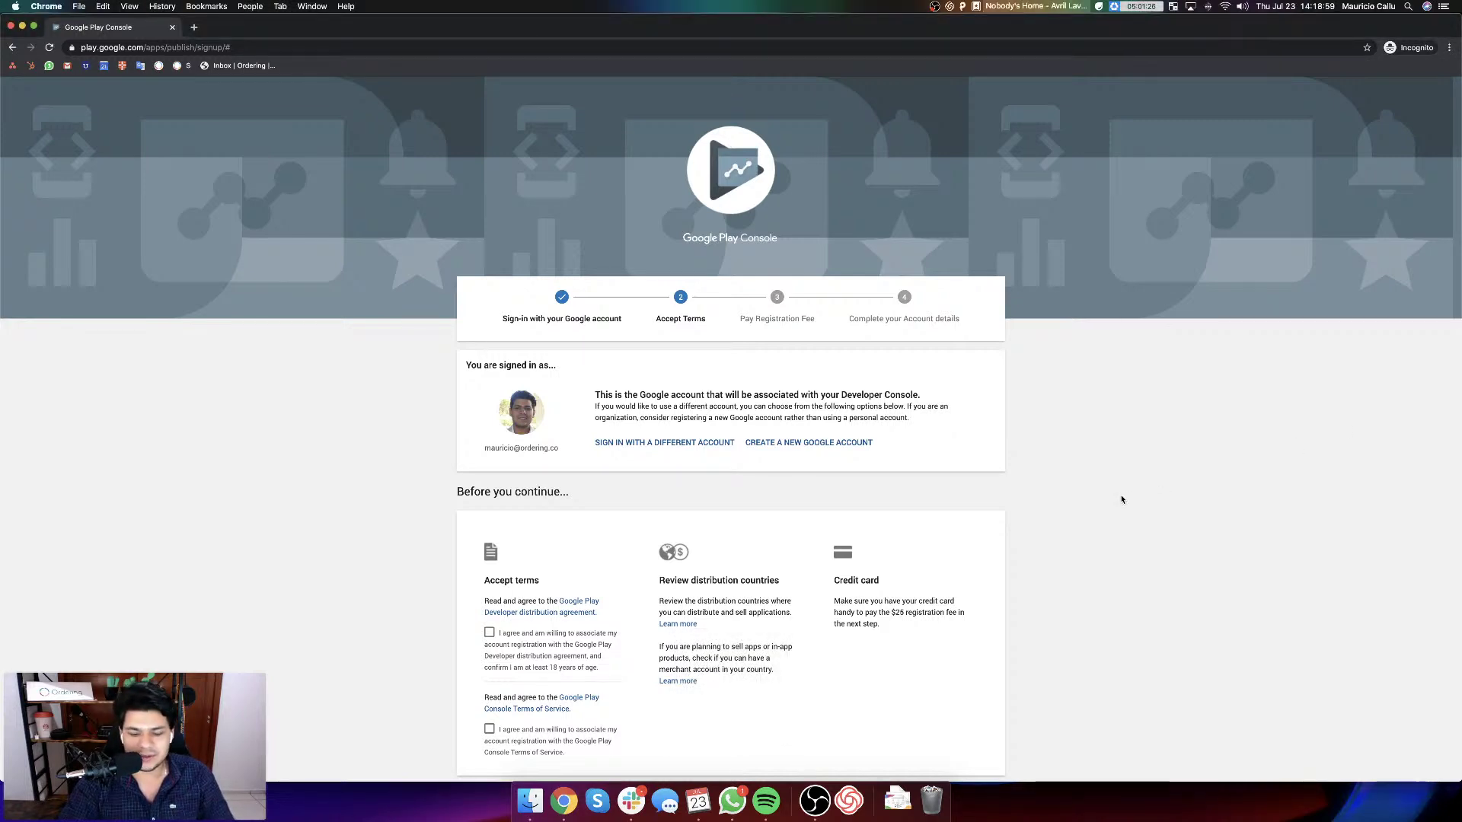
key("XF86AudioRaiseVolume")
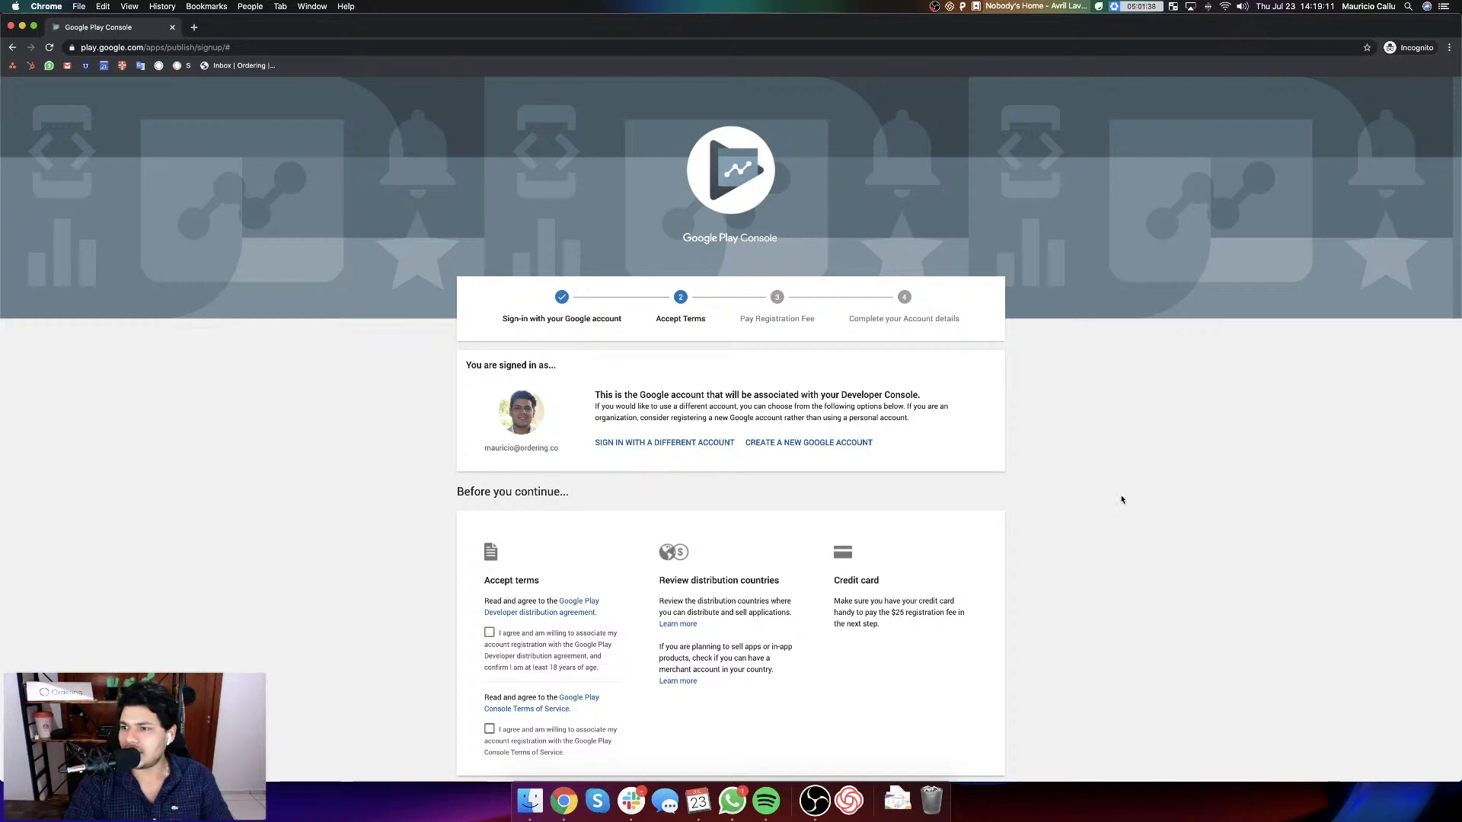
key("XF86AudioRaiseVolume")
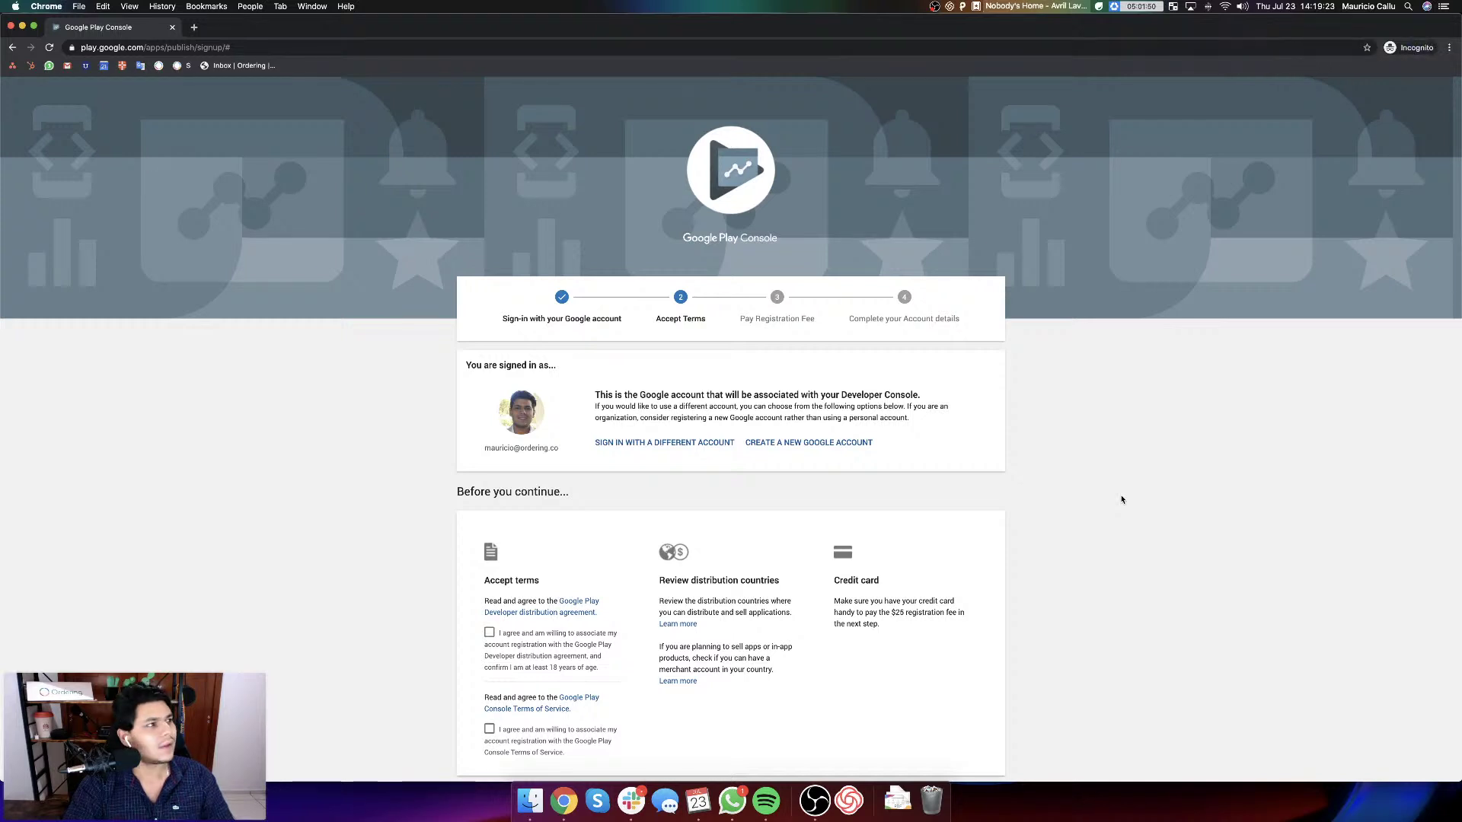
key("XF86AudioLowerVolume")
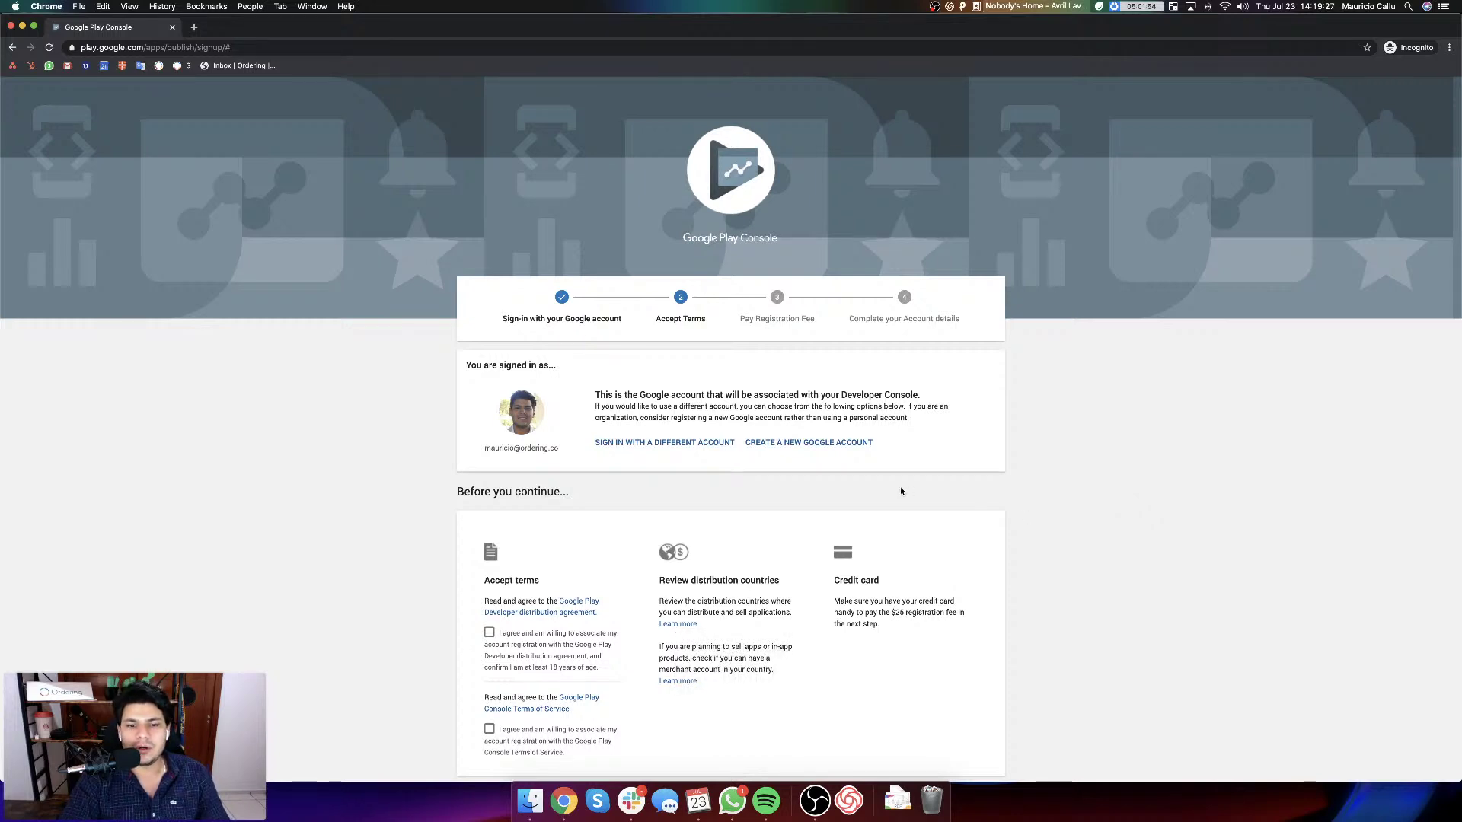
Accept the Distribution Agreement and Terms of Service, then continue to payment
scroll(900, 492, "down", 2)
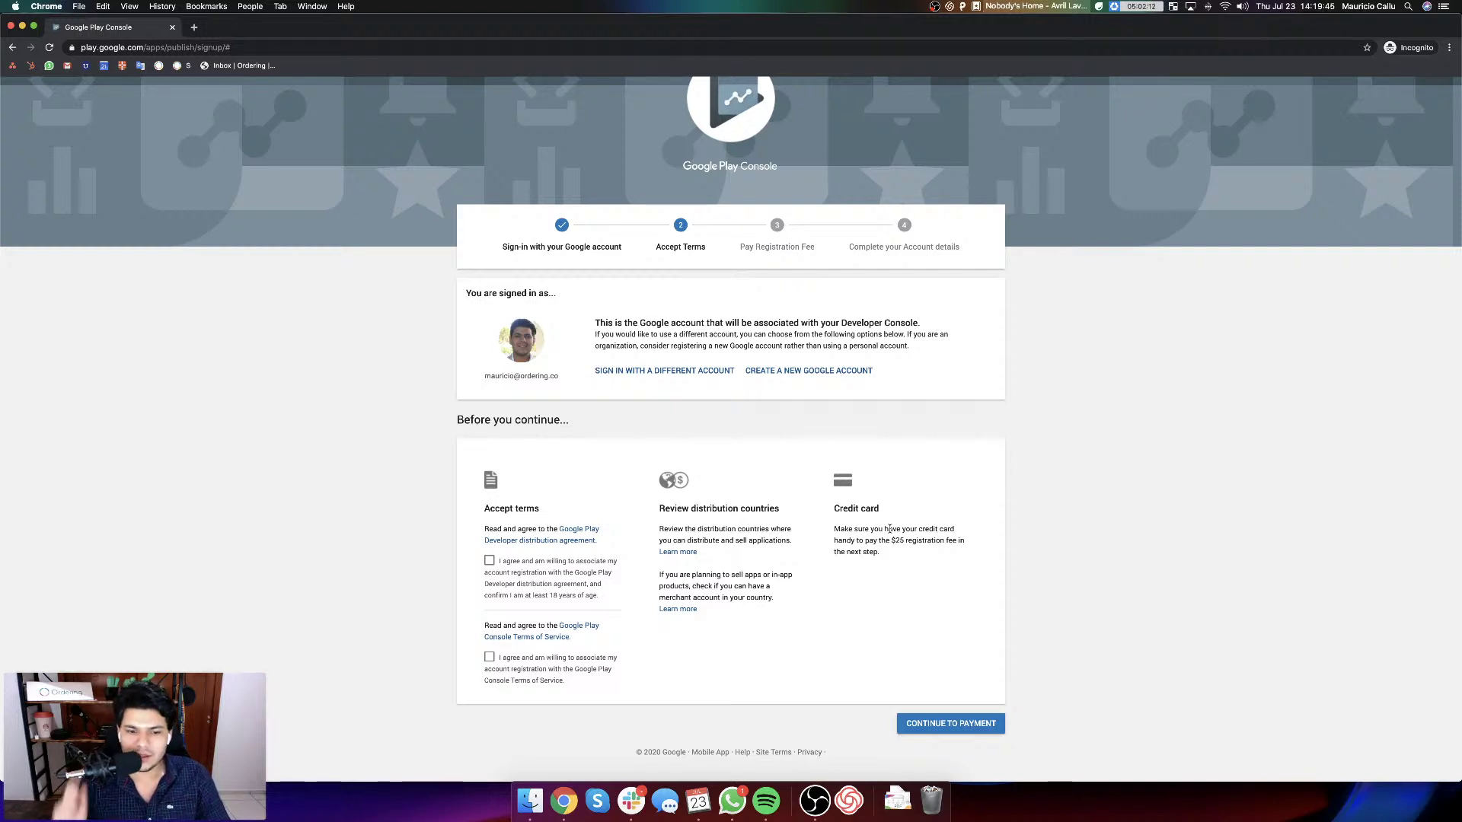
left_click(488, 561)
left_click(489, 561)
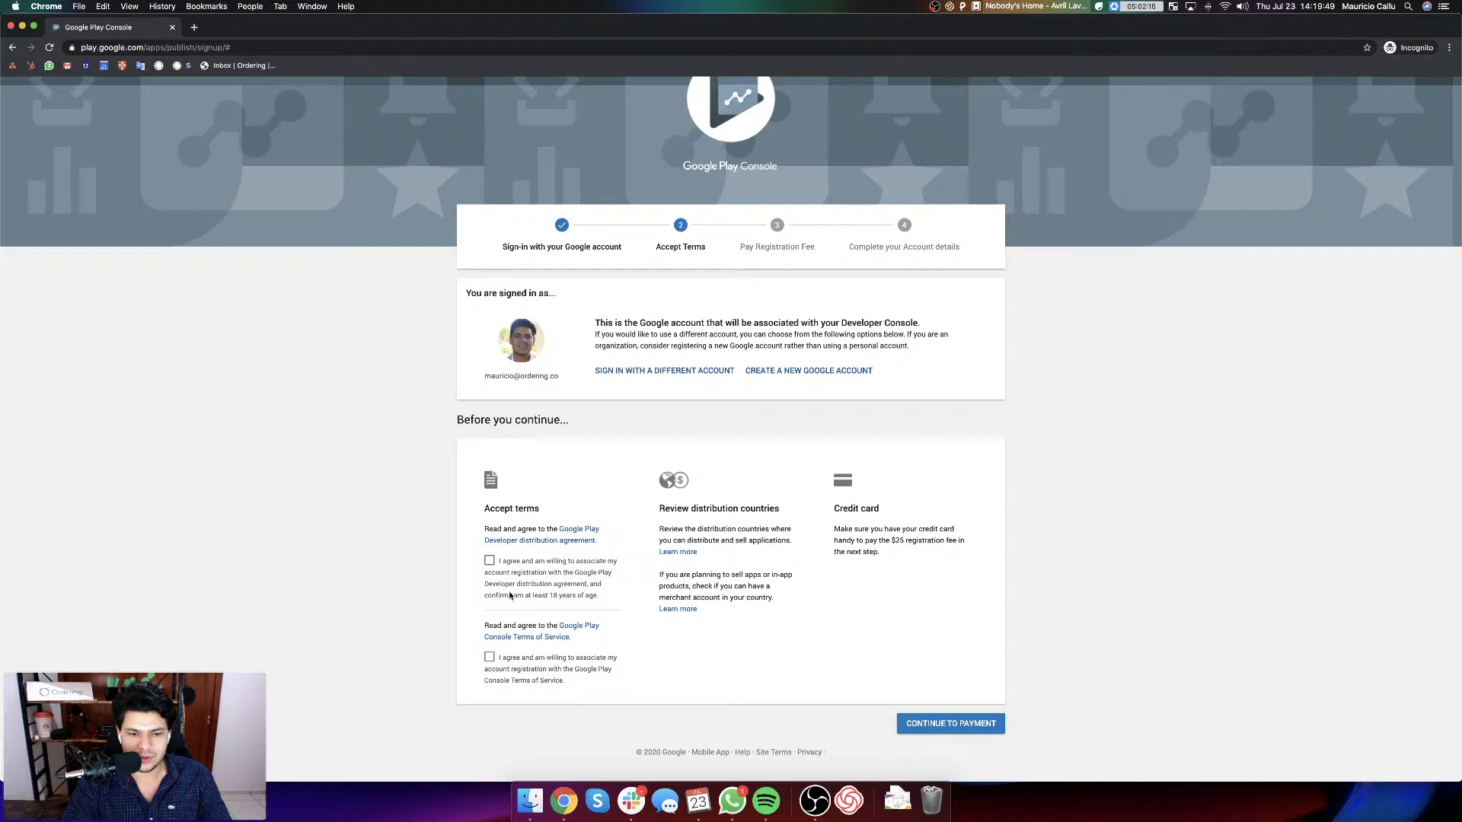
left_click(490, 657)
left_click(488, 561)
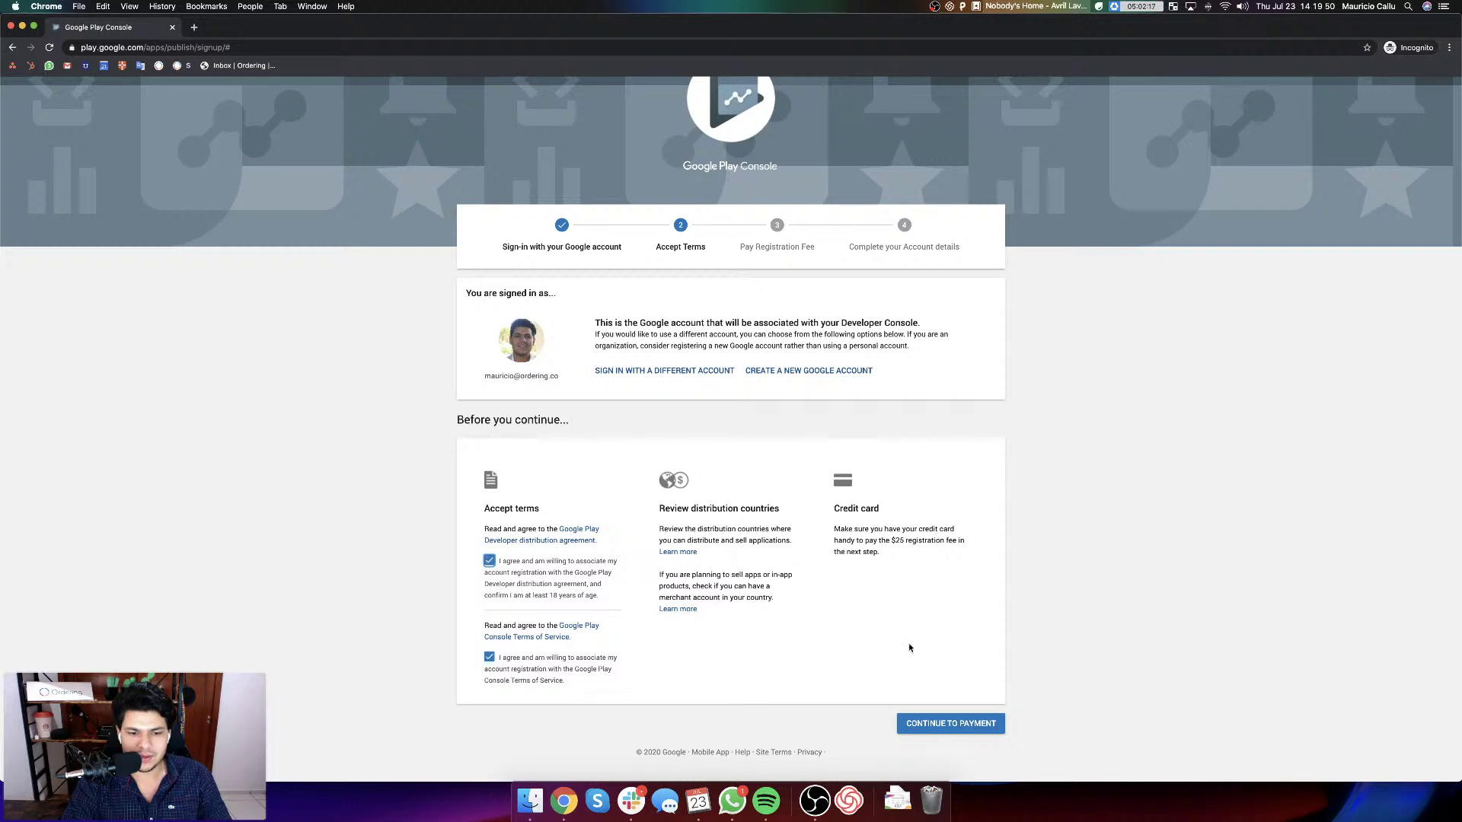
left_click(935, 722)
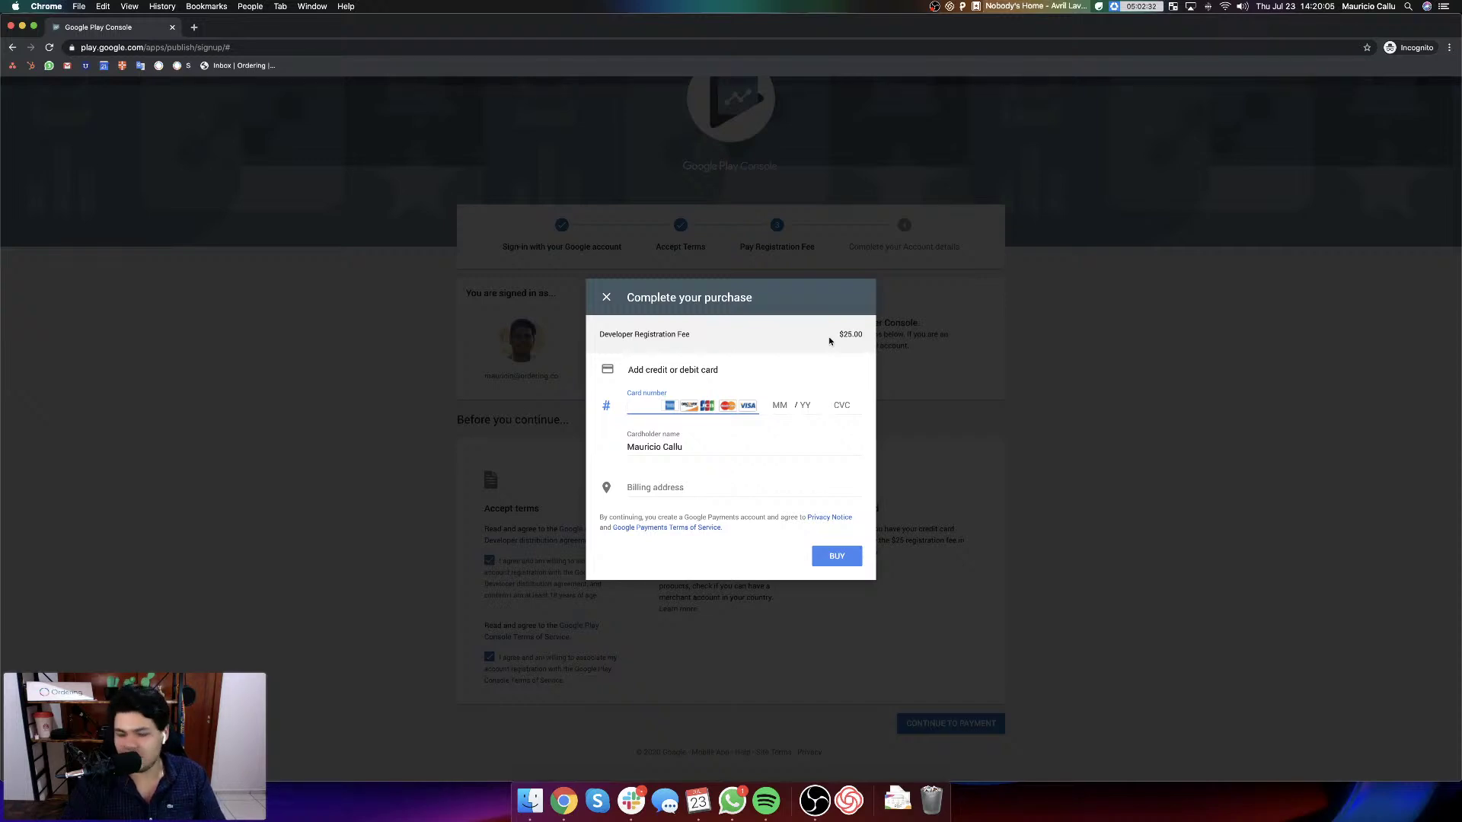
Close the $25.00 registration fee purchase dialog without entering a card
key("XF86AudioMute")
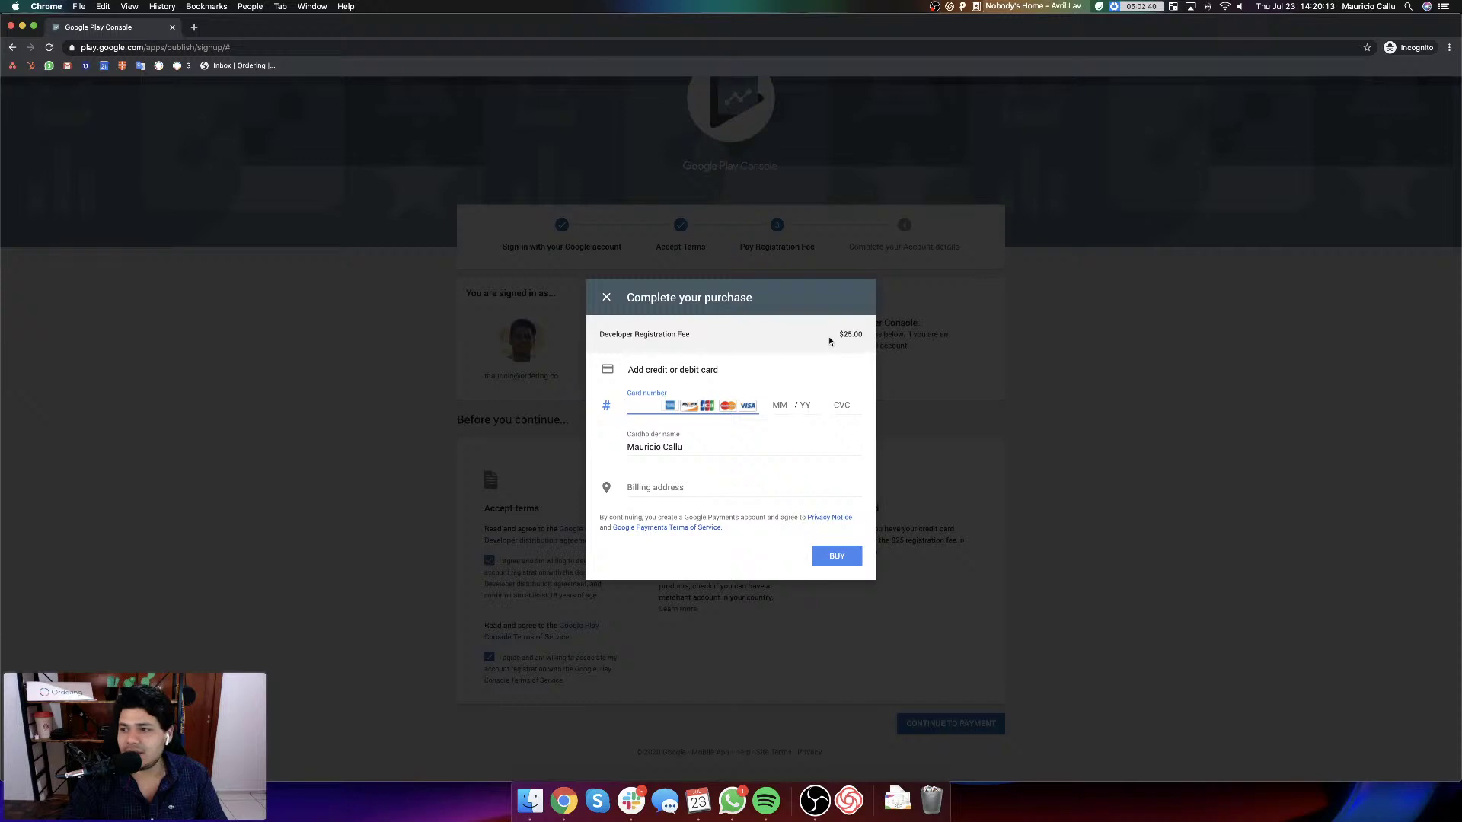
left_click(1089, 477)
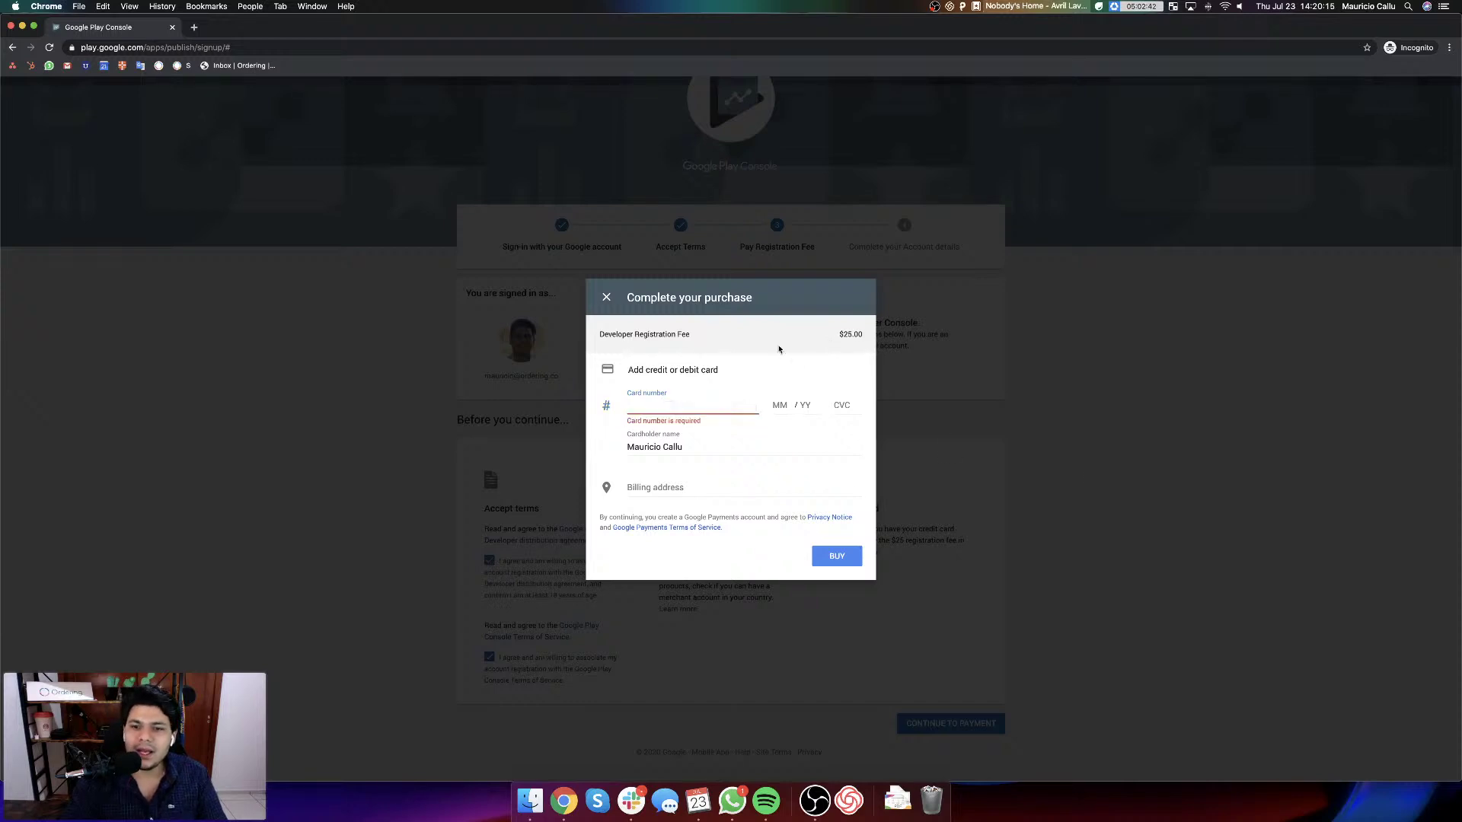
left_click(605, 297)
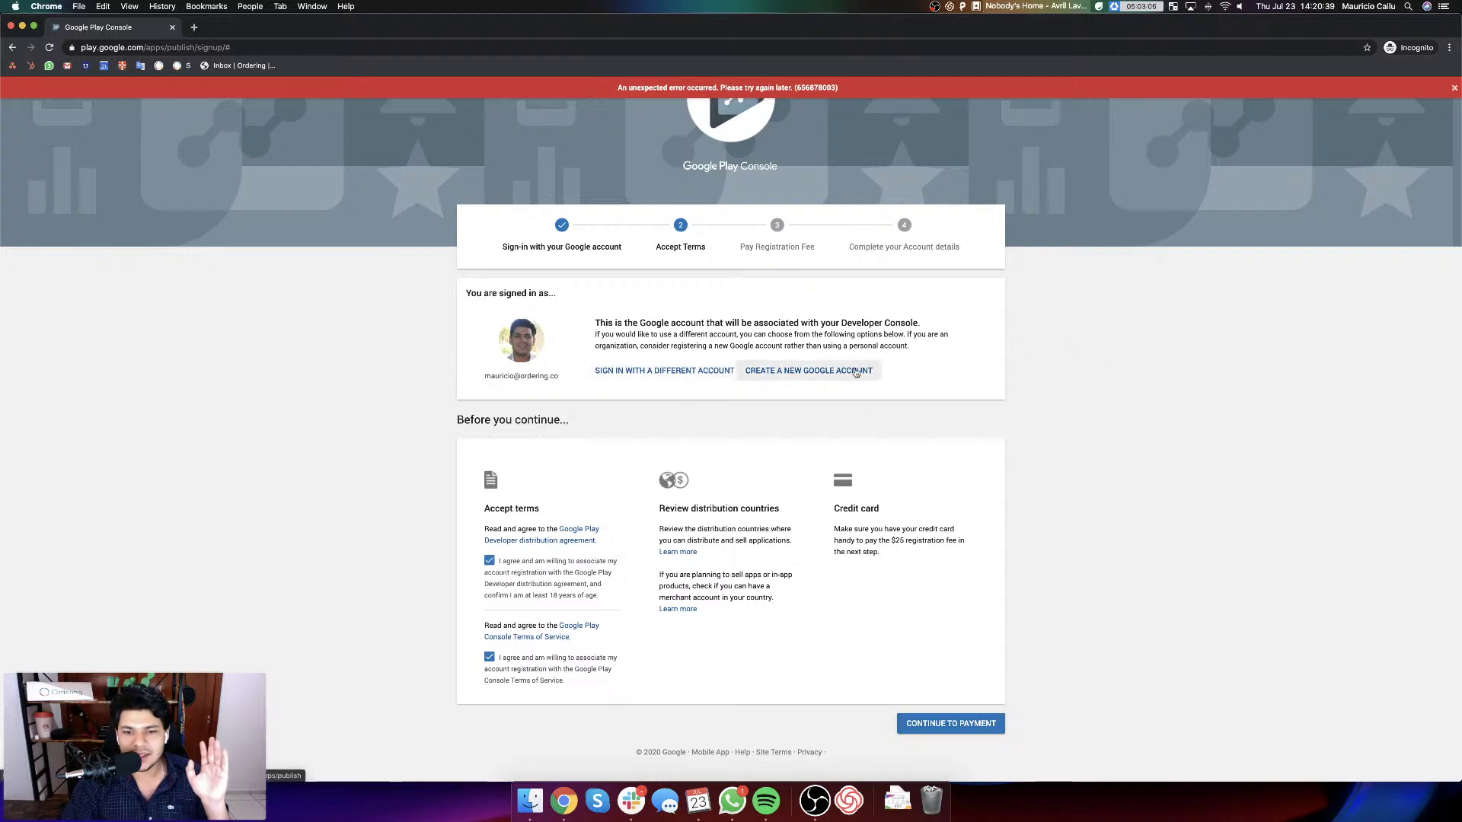
Choose a different Google account and continue verification to the password step
left_click(657, 371)
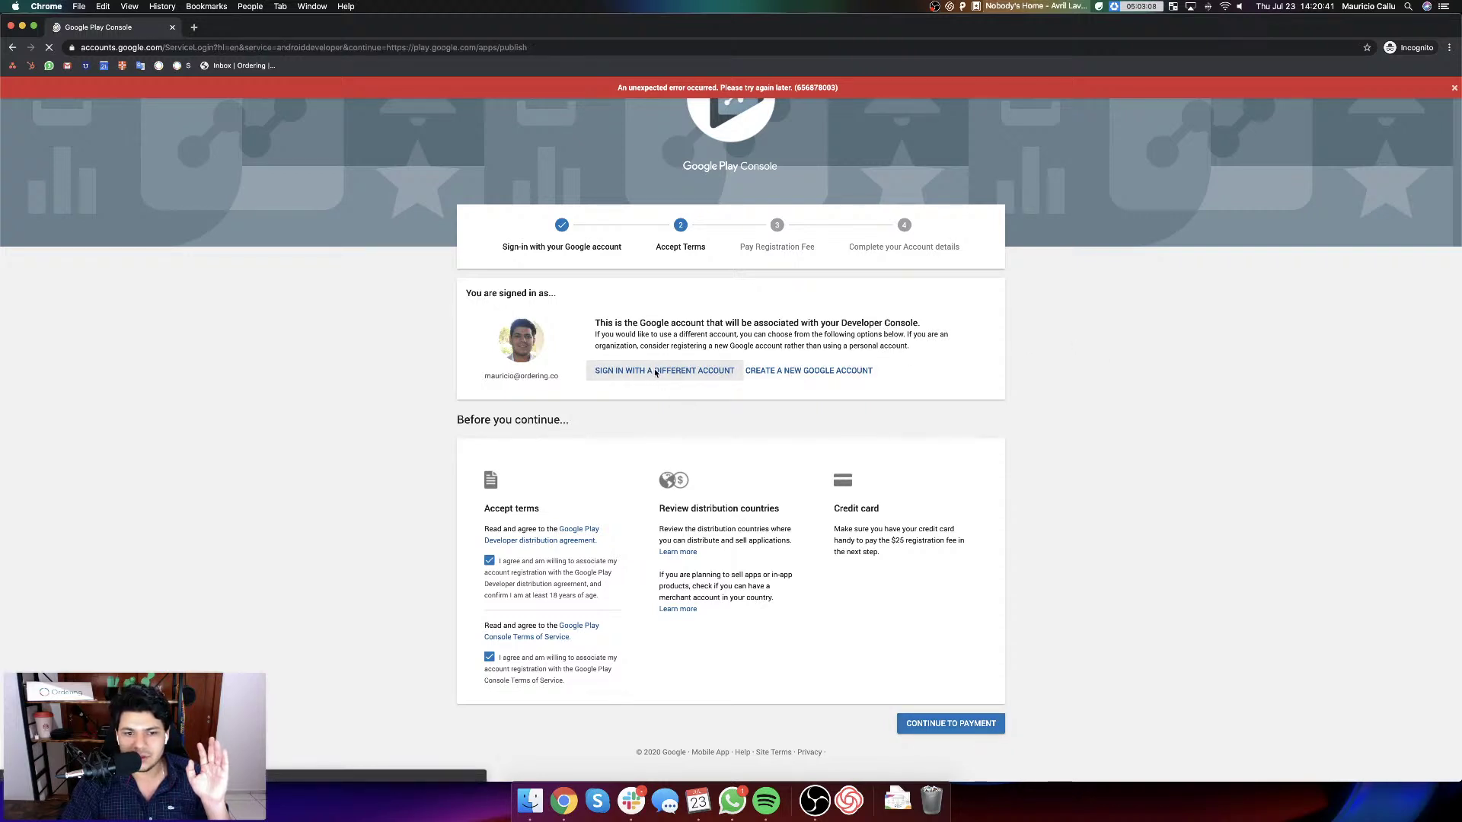
left_click(828, 452)
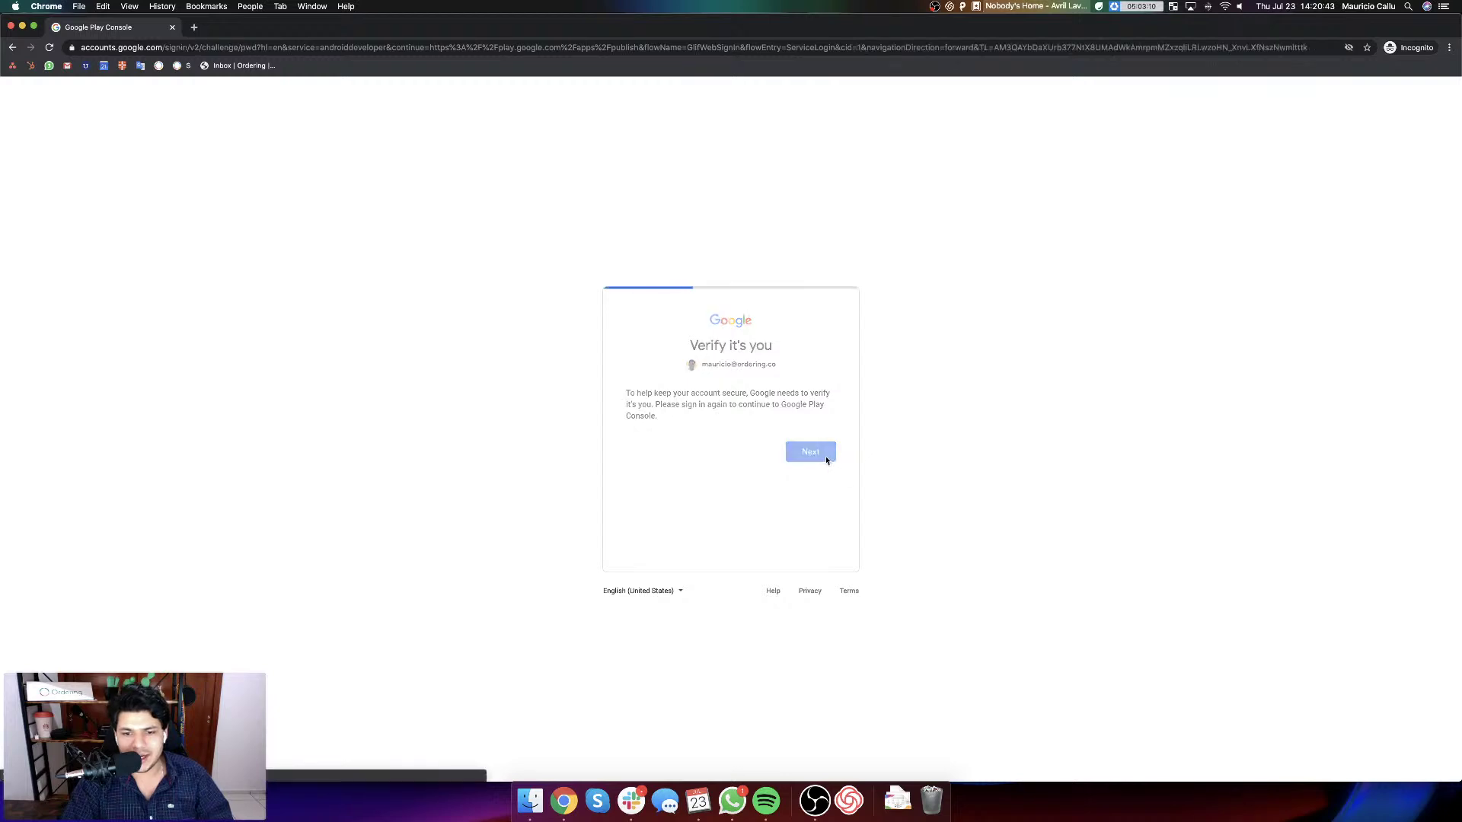
key("F11")
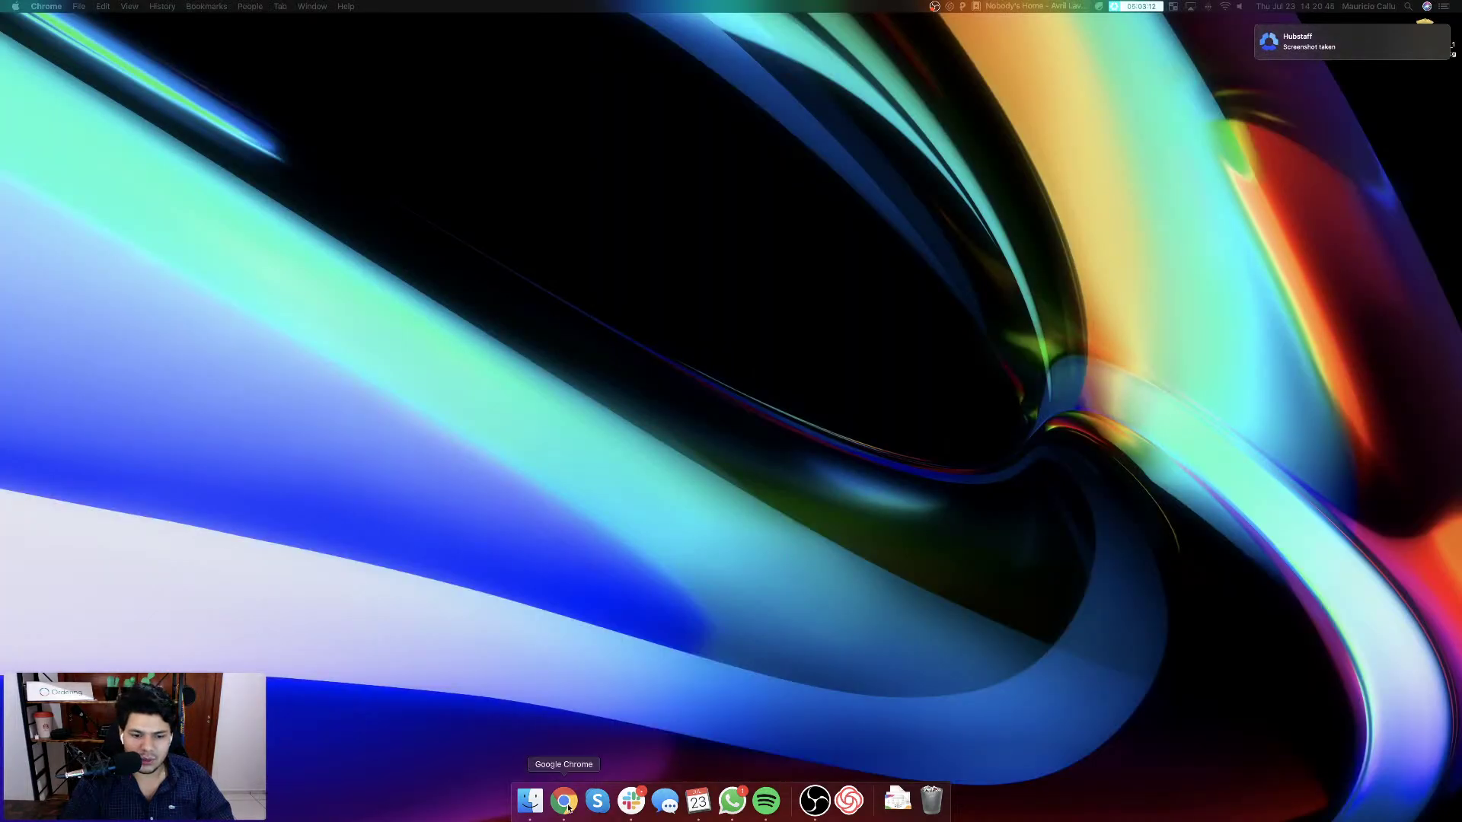
Open a maximized incognito window at the Play Console publishing address
right_click(564, 801)
left_click(647, 704)
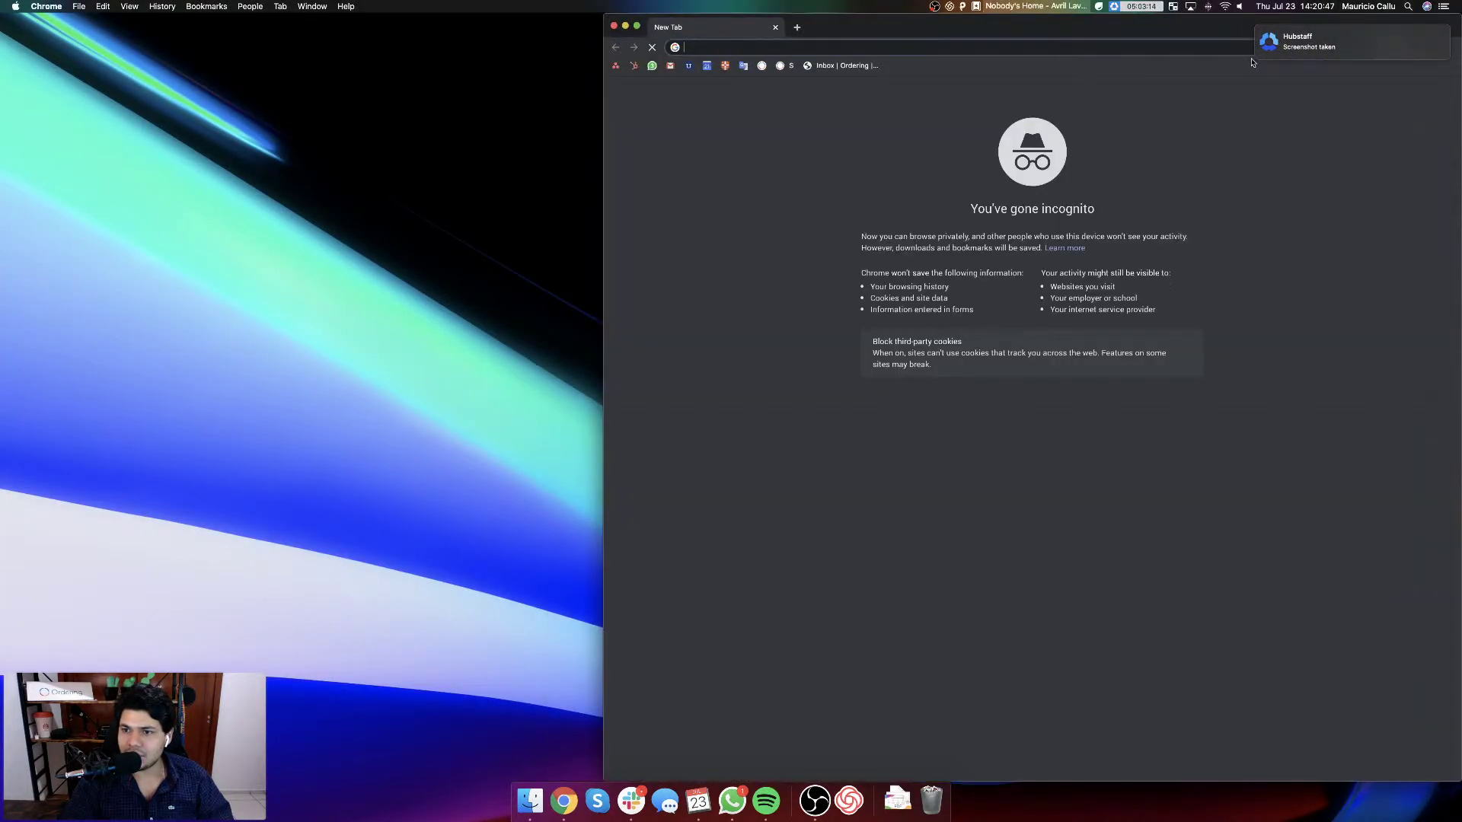
double_click(994, 64)
type("play")
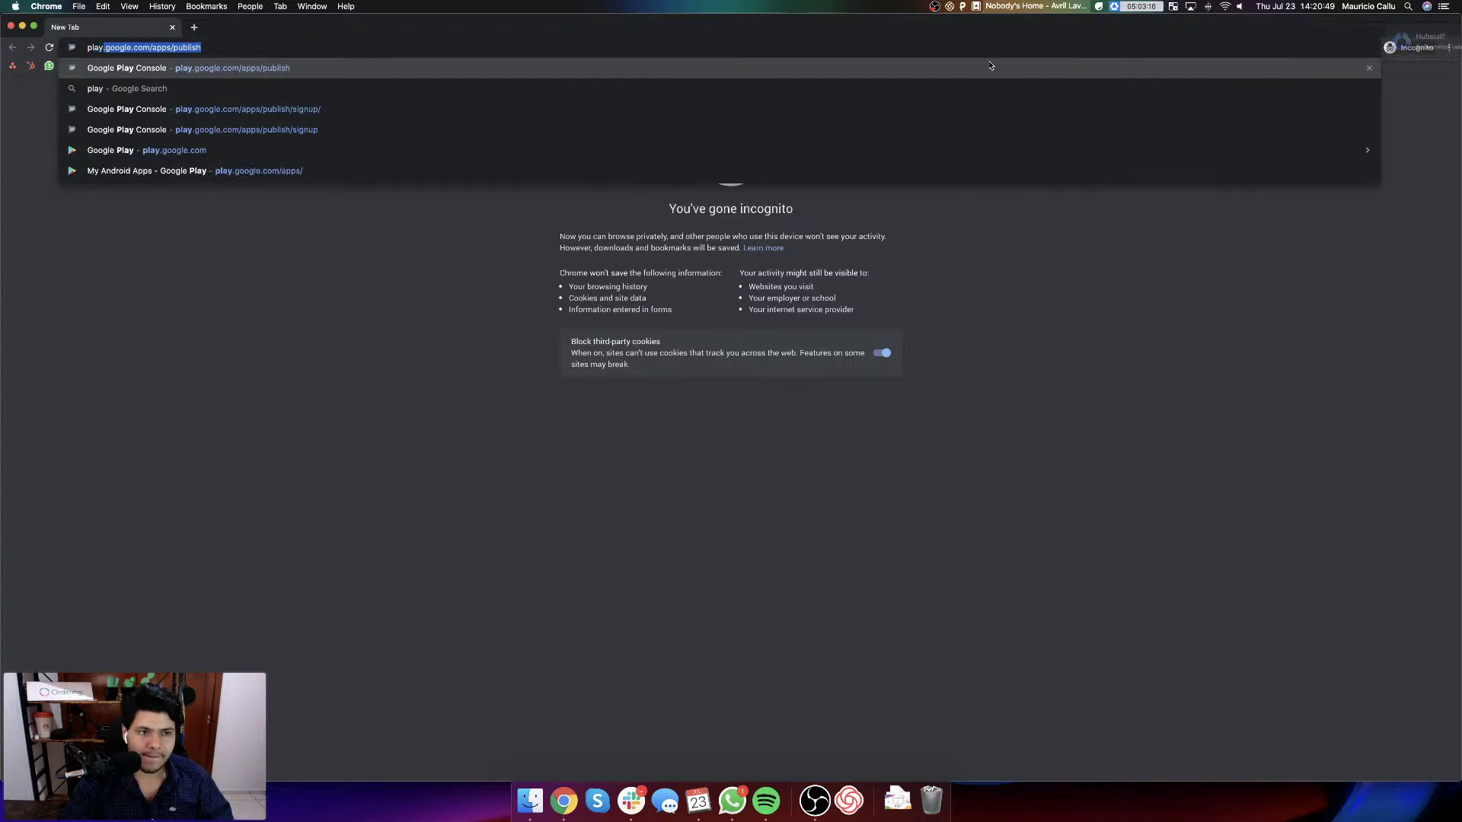
key("Return")
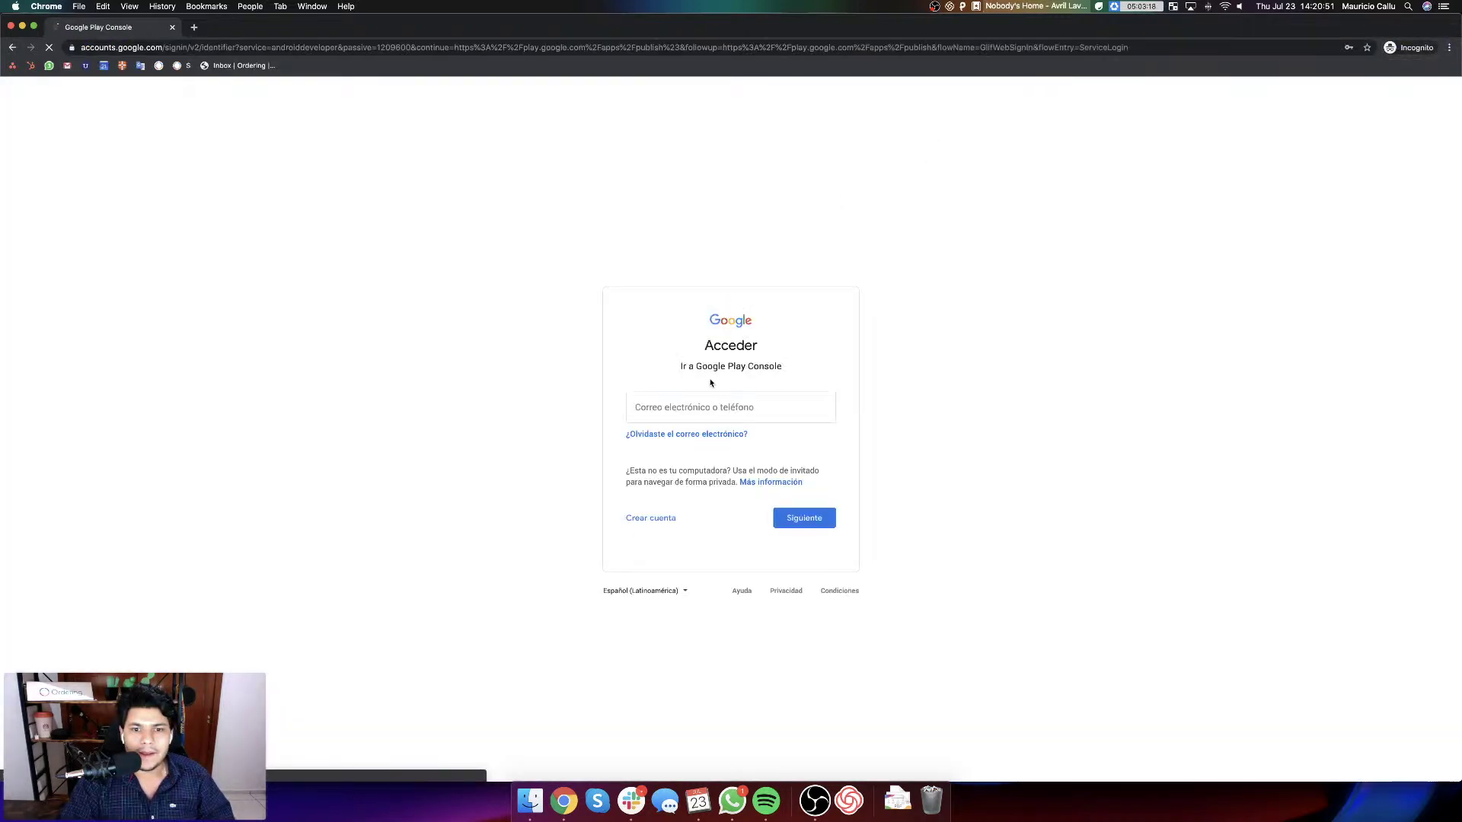
Sign in with the suggested work e-mail and the account password
left_click(714, 420)
type("mauricio")
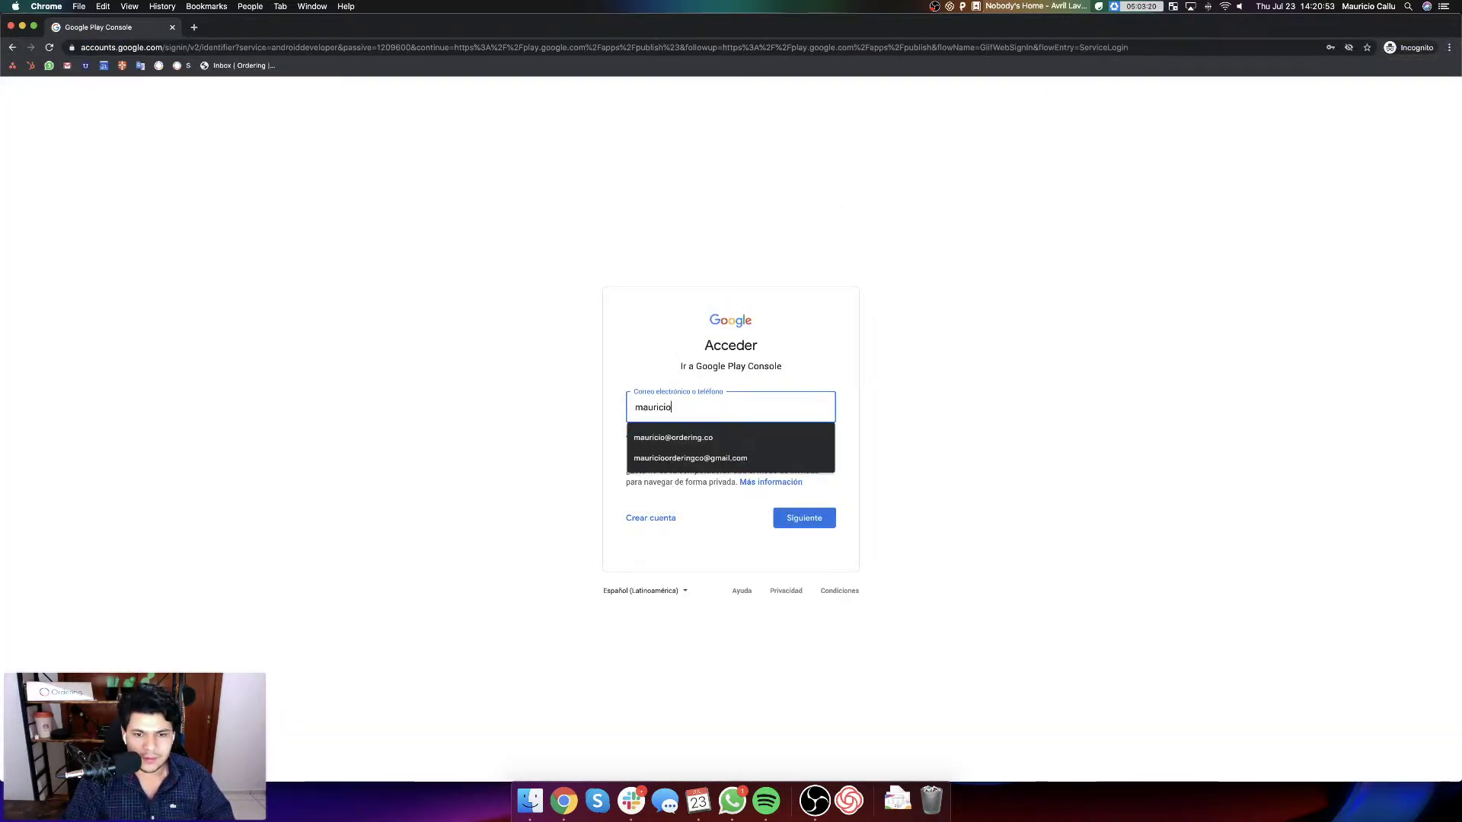
key("Down")
key("Return")
key("Return")
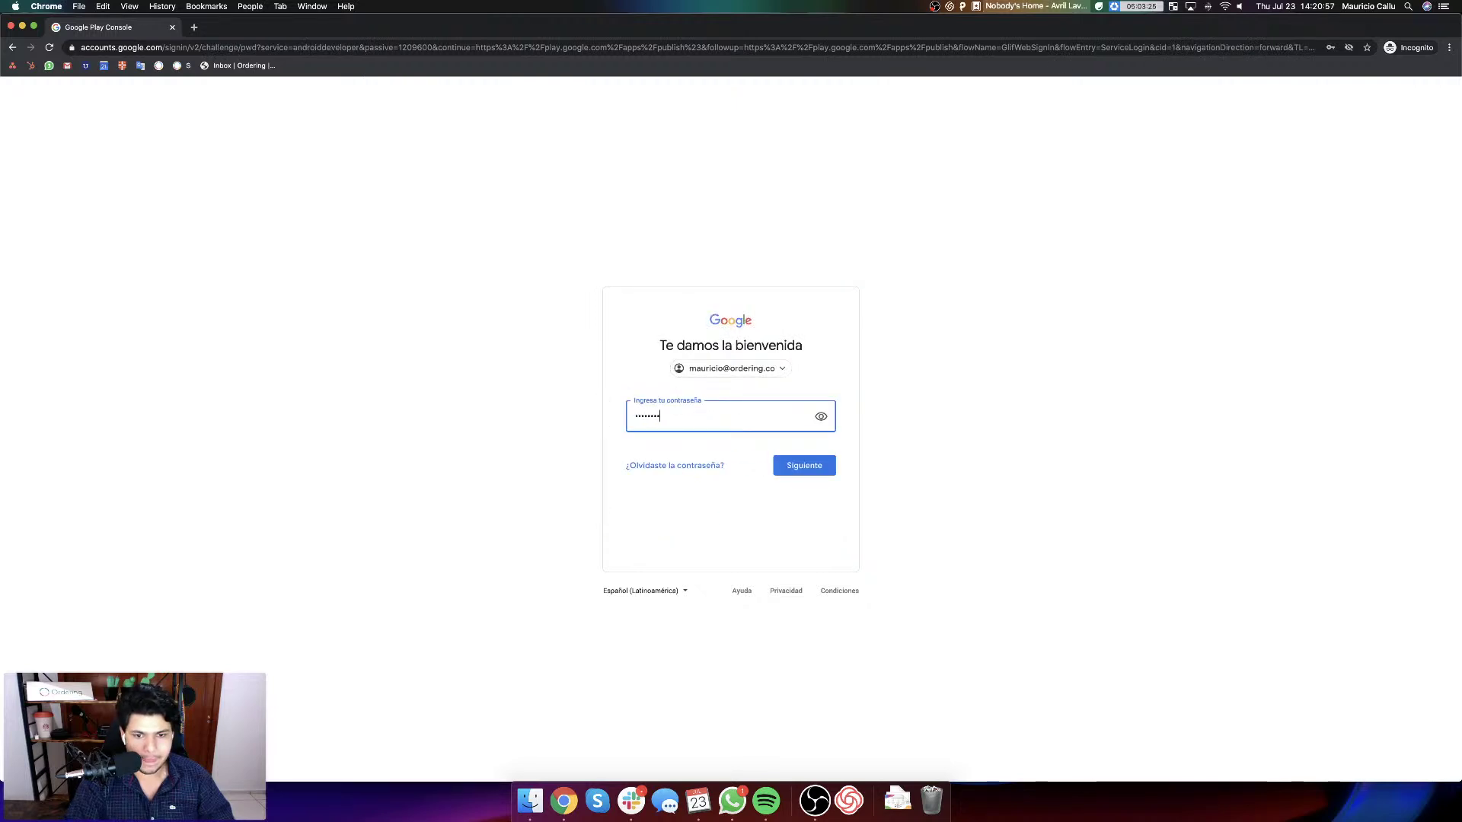
key("Return")
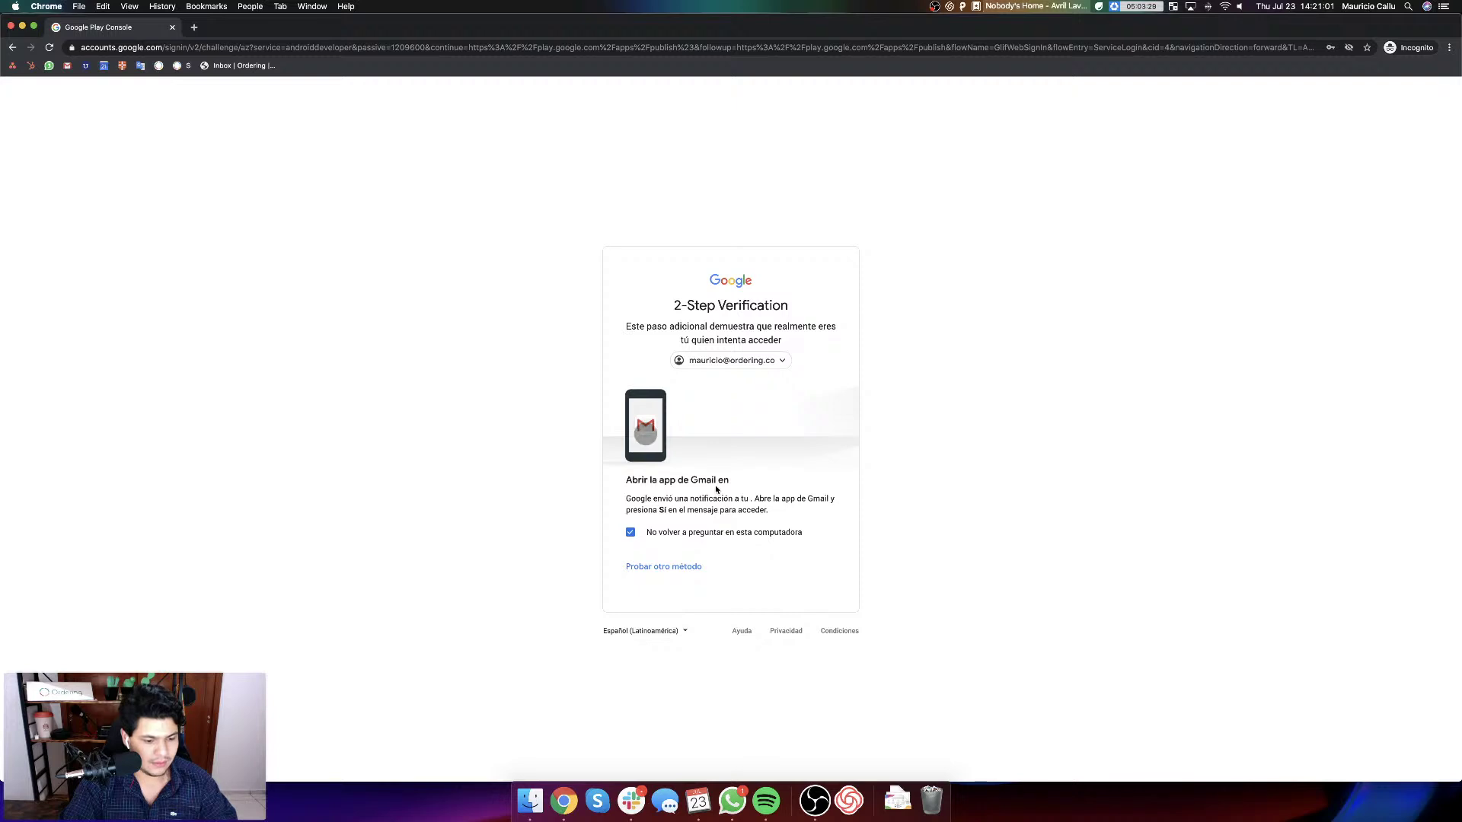
key("XF86AudioRaiseVolume")
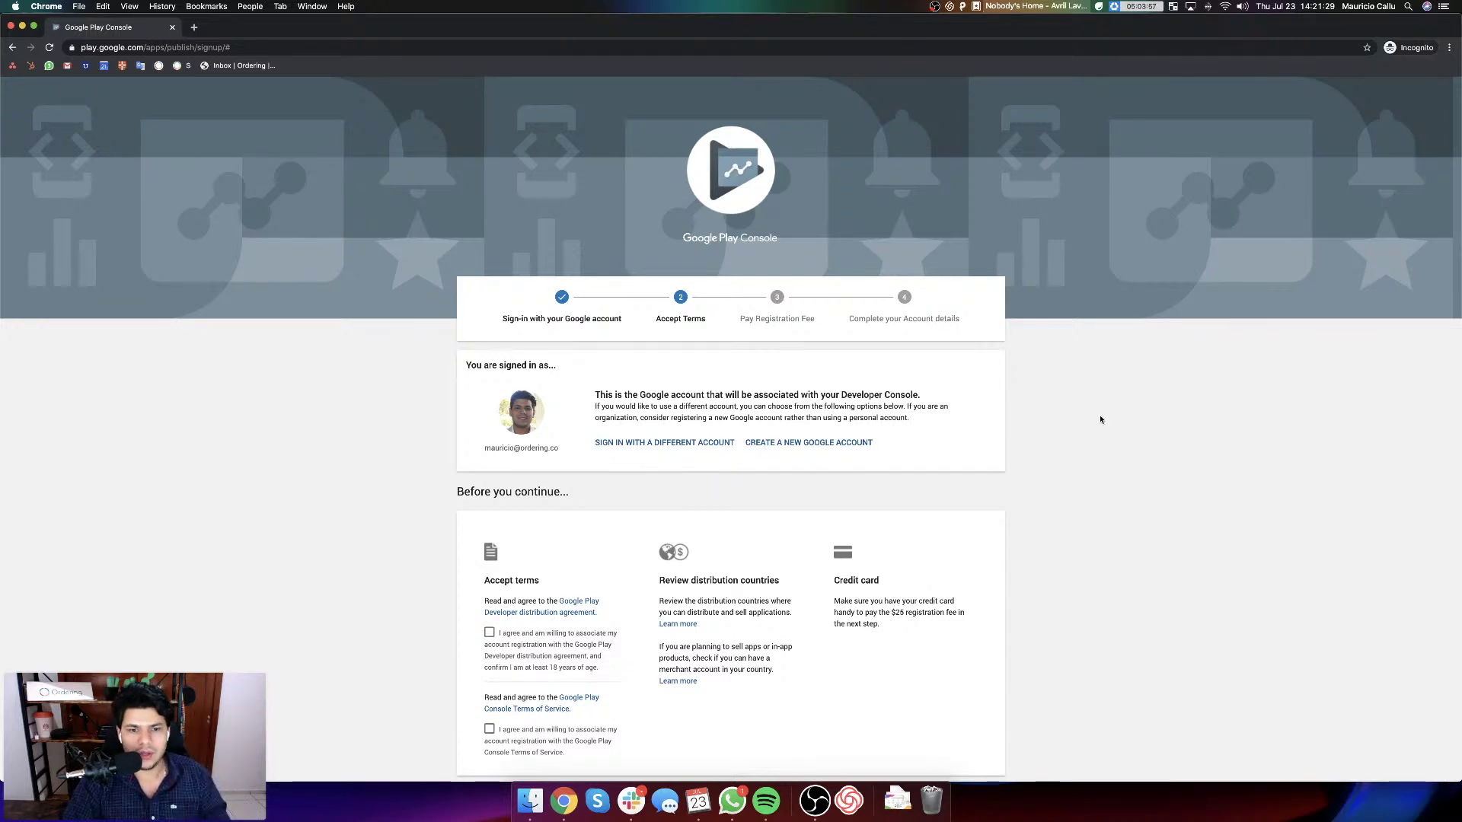
Open a new full-width incognito window on the Play Console sign-in page
key("F11")
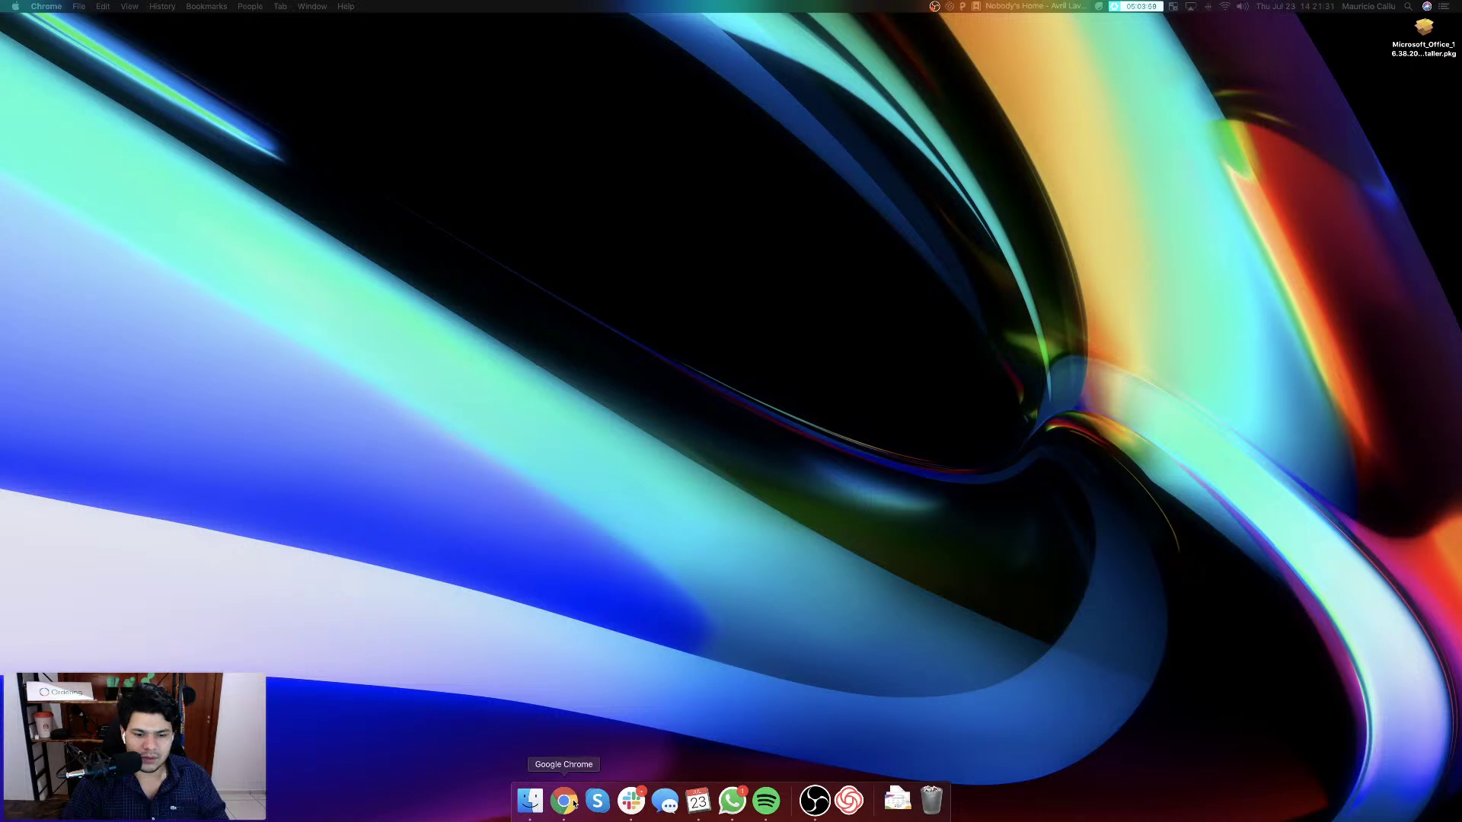
right_click(571, 802)
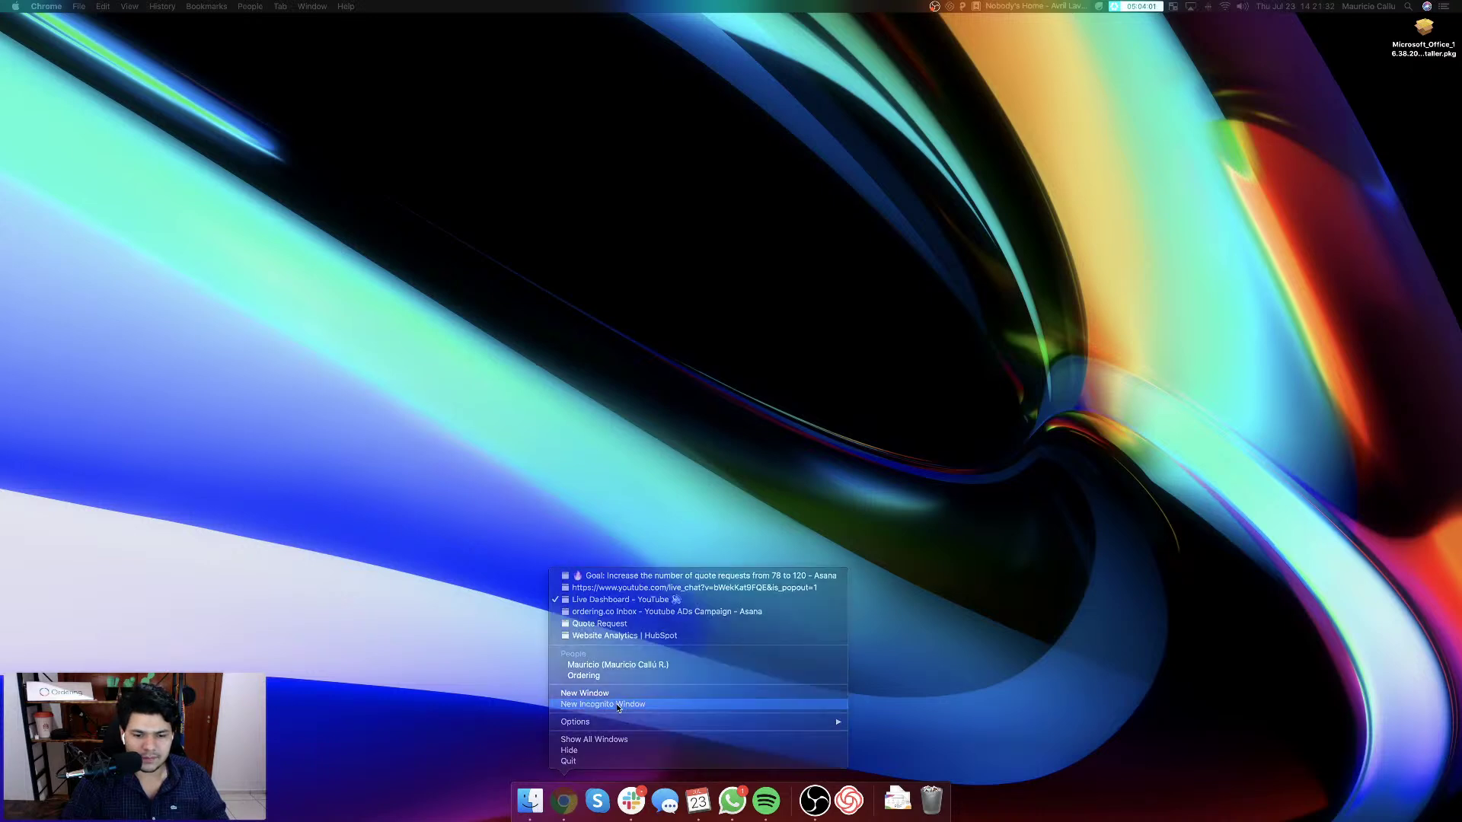
left_click(609, 708)
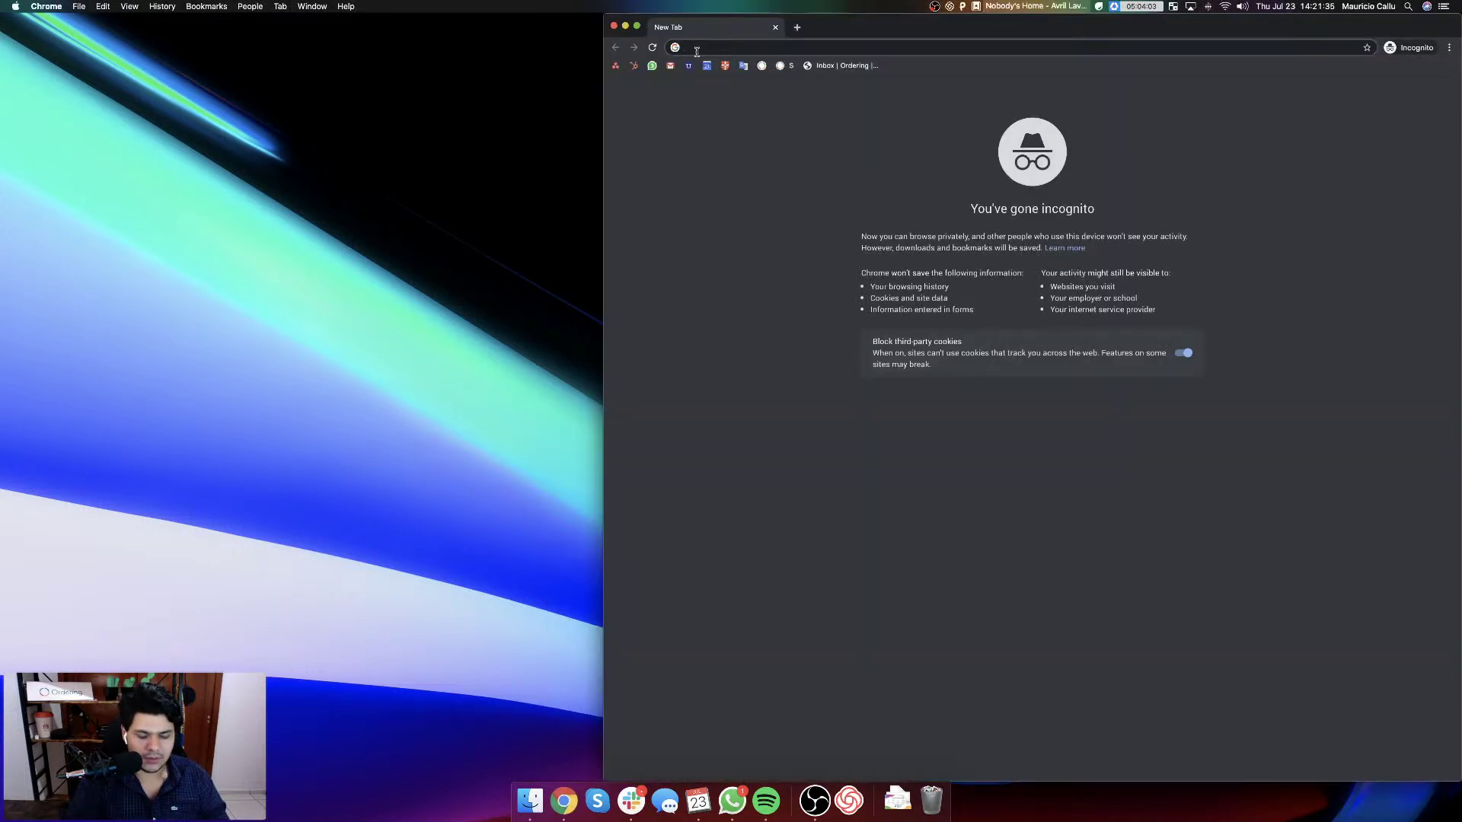
type("goo")
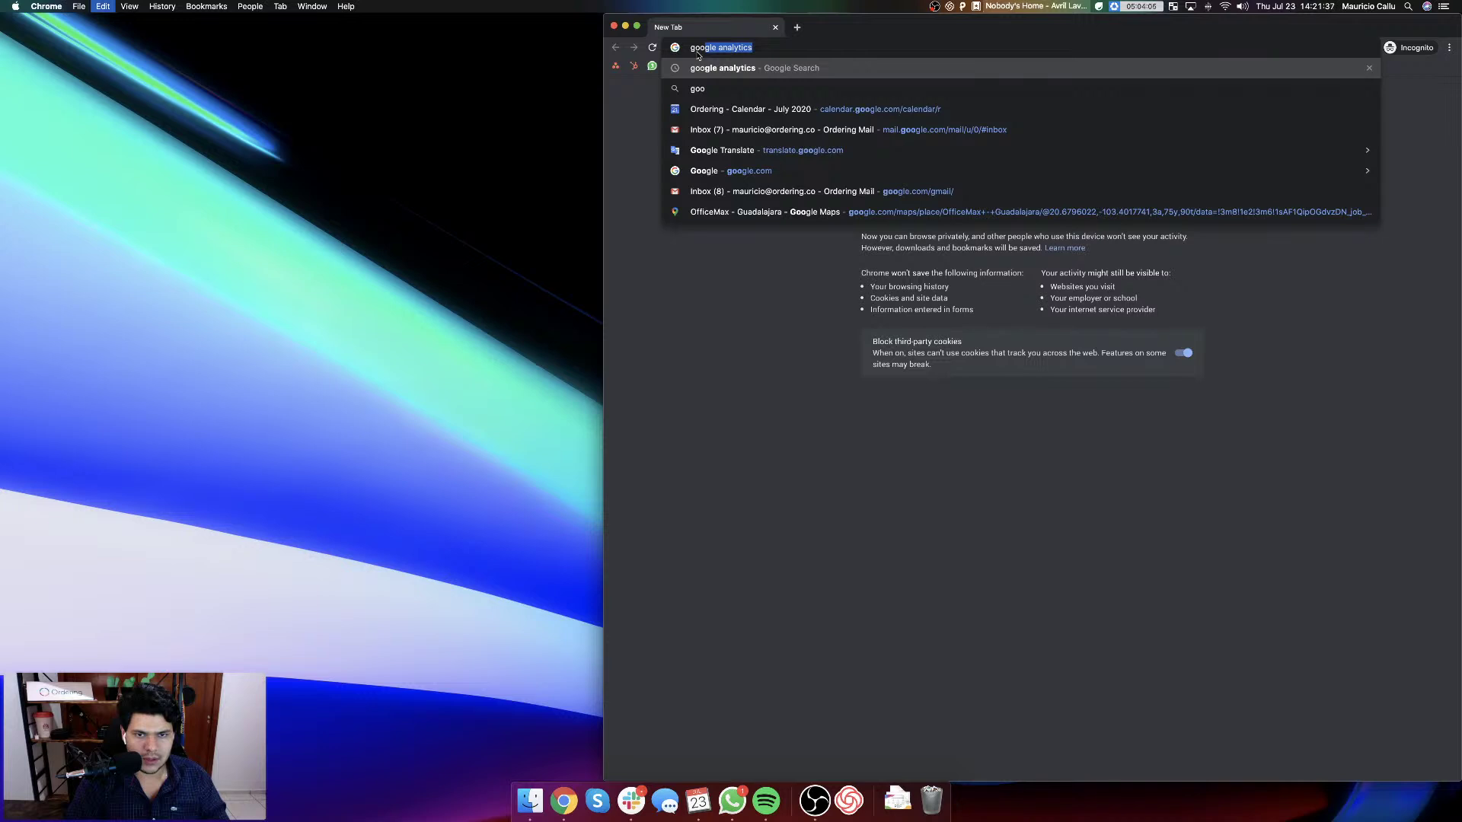
key("super+a")
type("play")
key("Return")
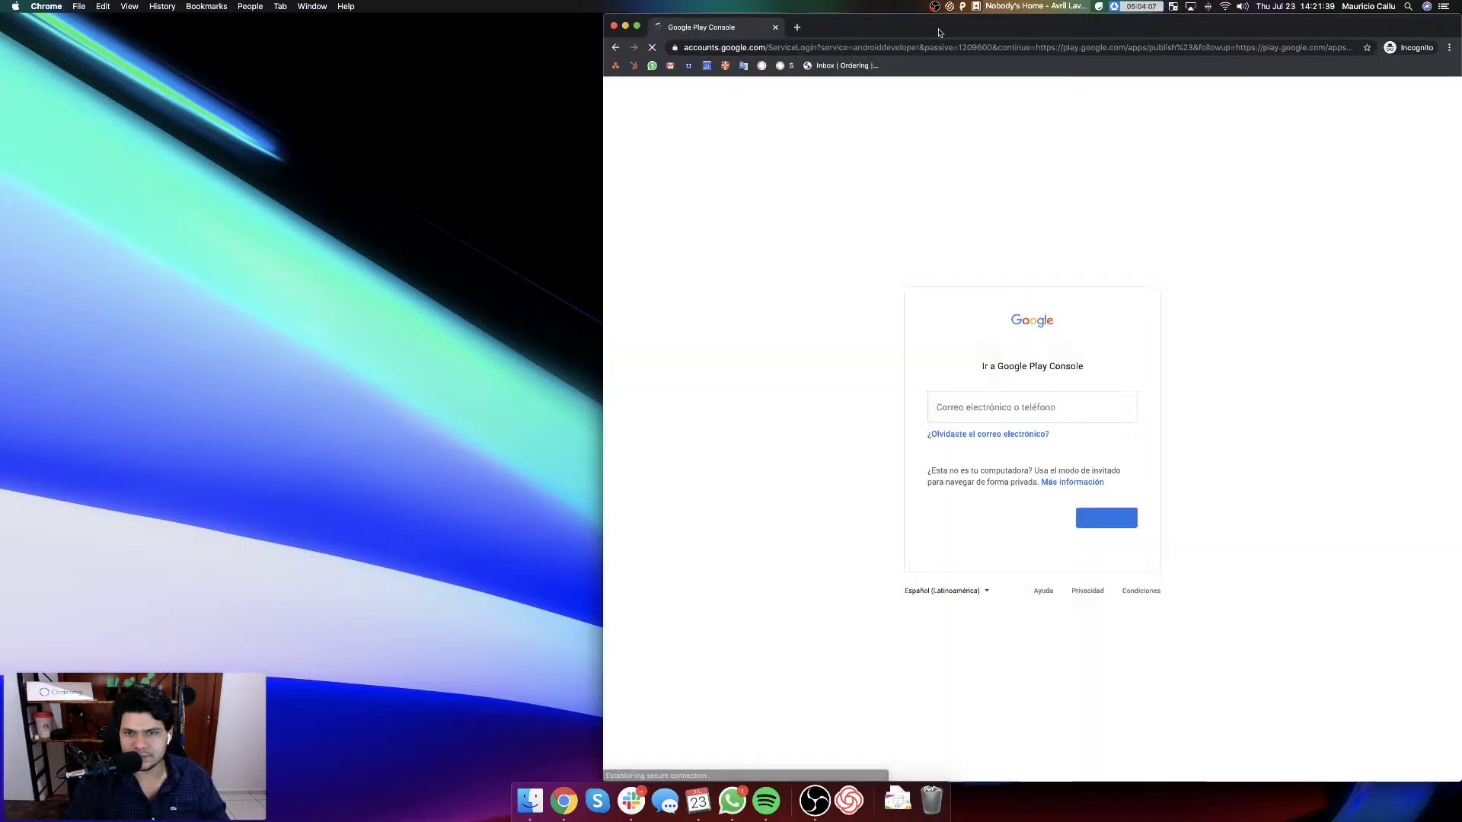
left_click_drag(939, 33, 767, 3)
Sign in with the suggested Gmail account address
type("maur")
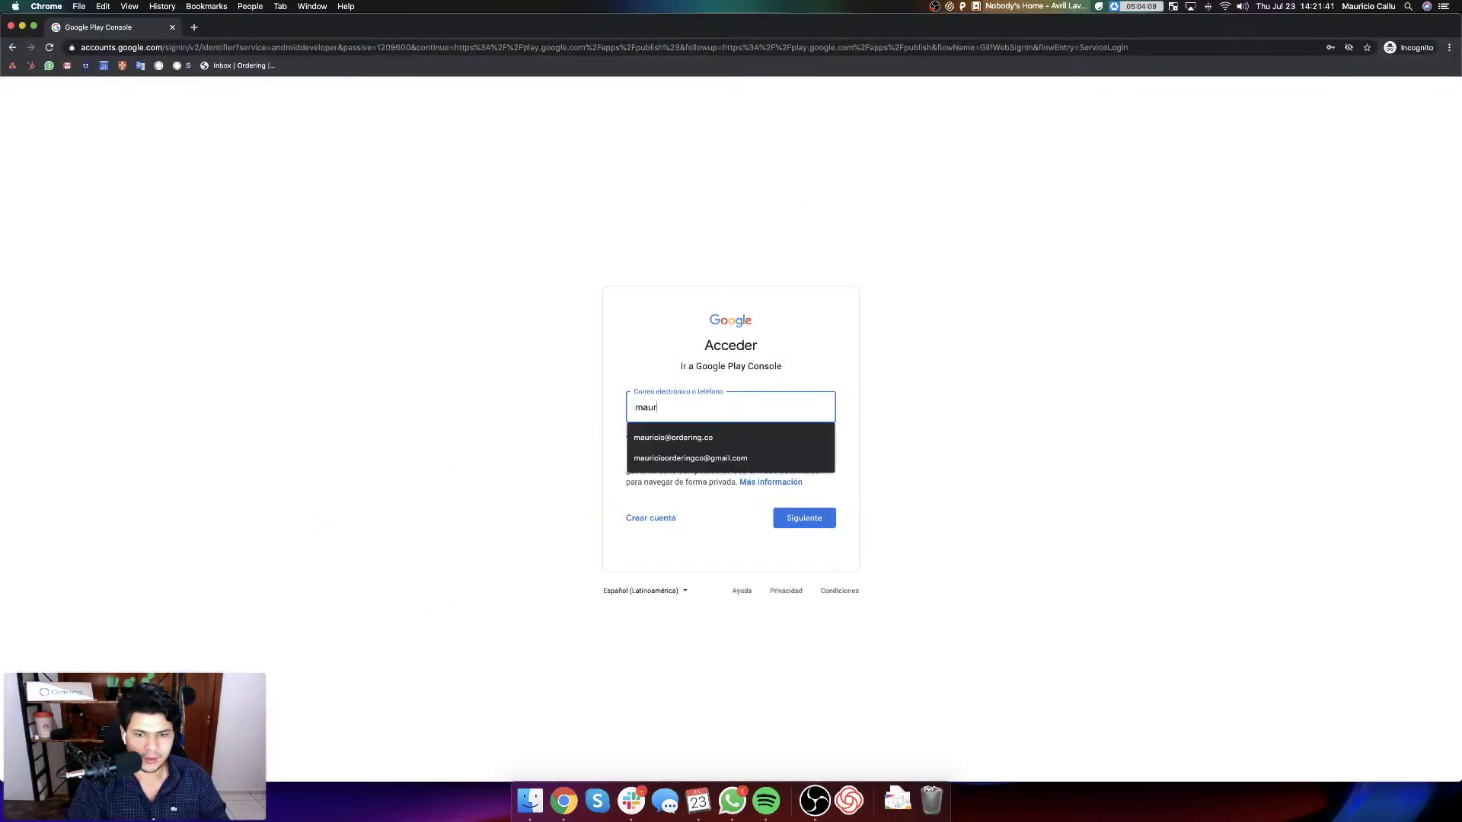
type("ici")
key("Down")
key("Down")
key("Down")
key("Down")
key("Return")
key("Return")
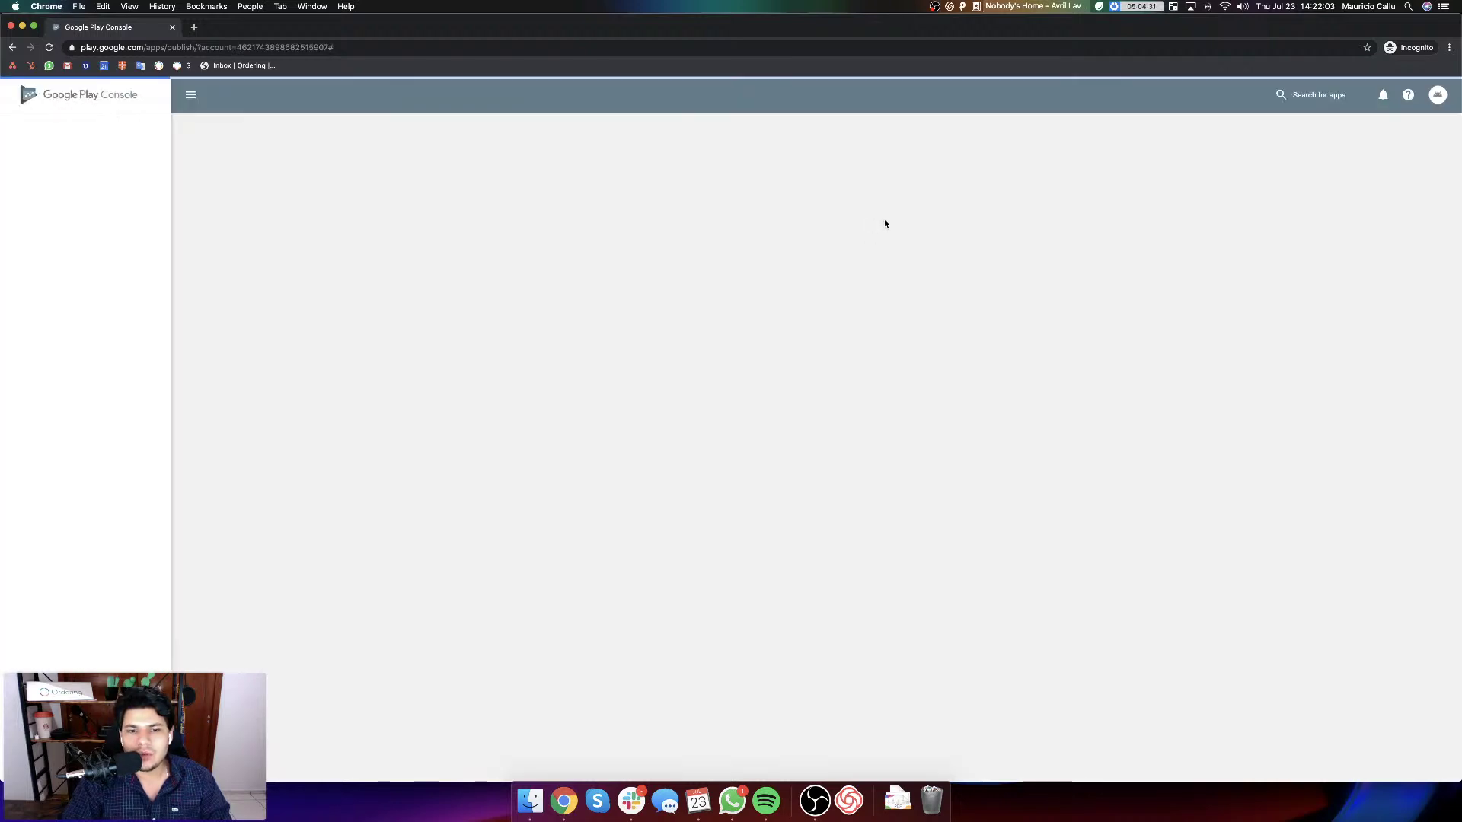
Switch to the Ordering Inc developer account from the account list
left_click(1438, 96)
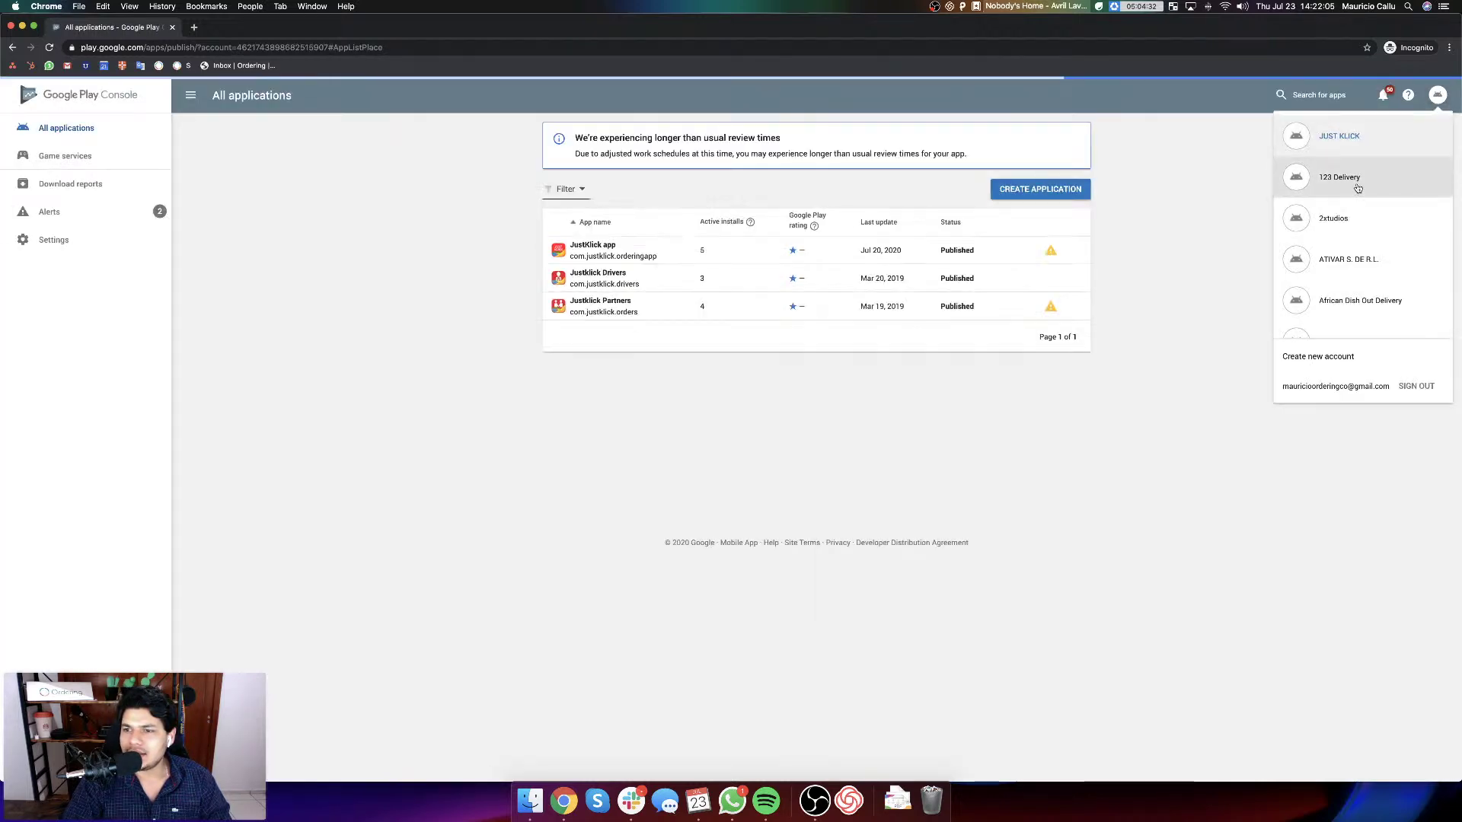
scroll(1339, 211, "down", 5)
scroll(1339, 212, "down", 10)
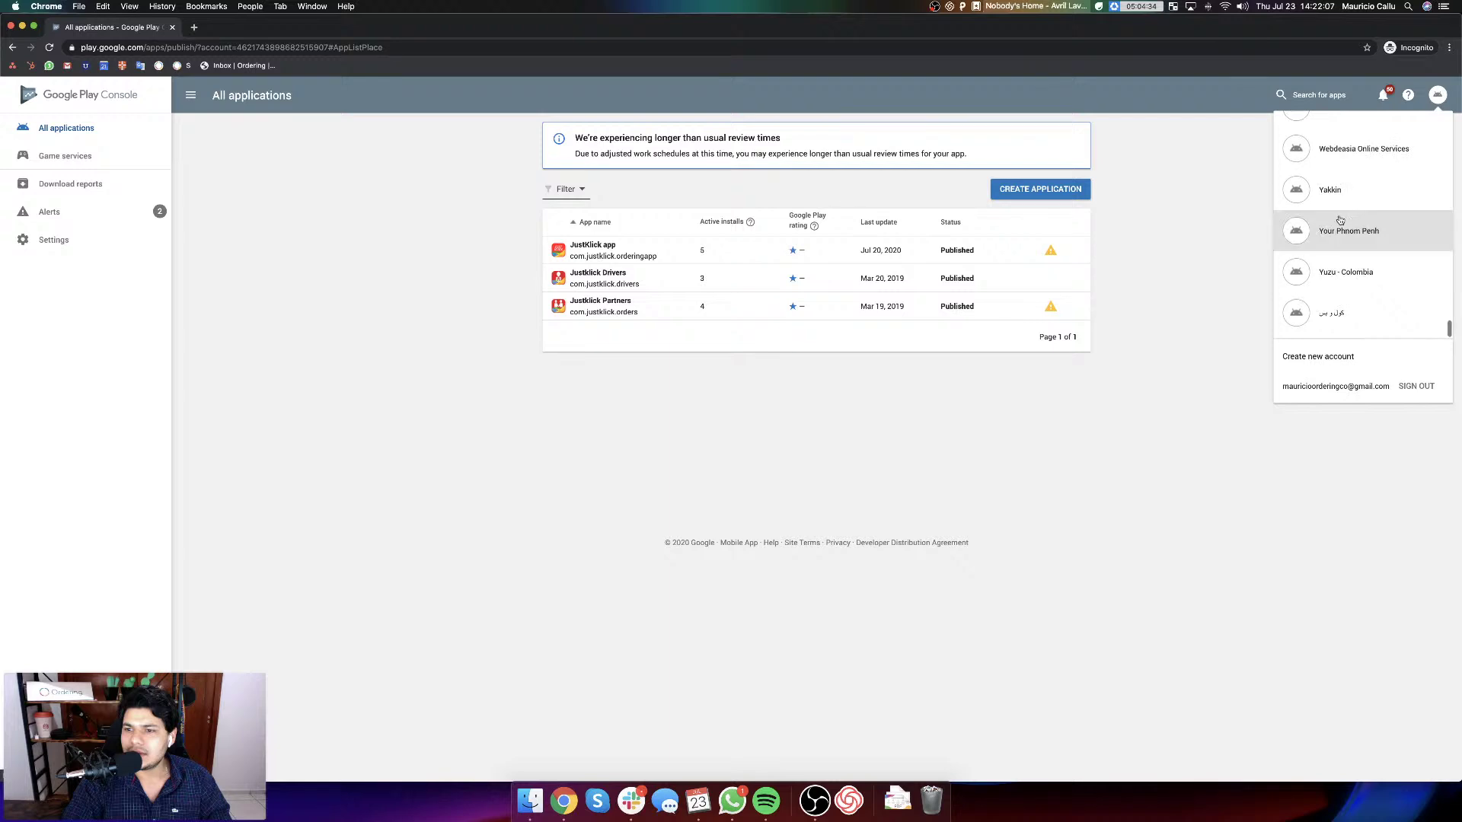
scroll(1352, 307, "up", 5)
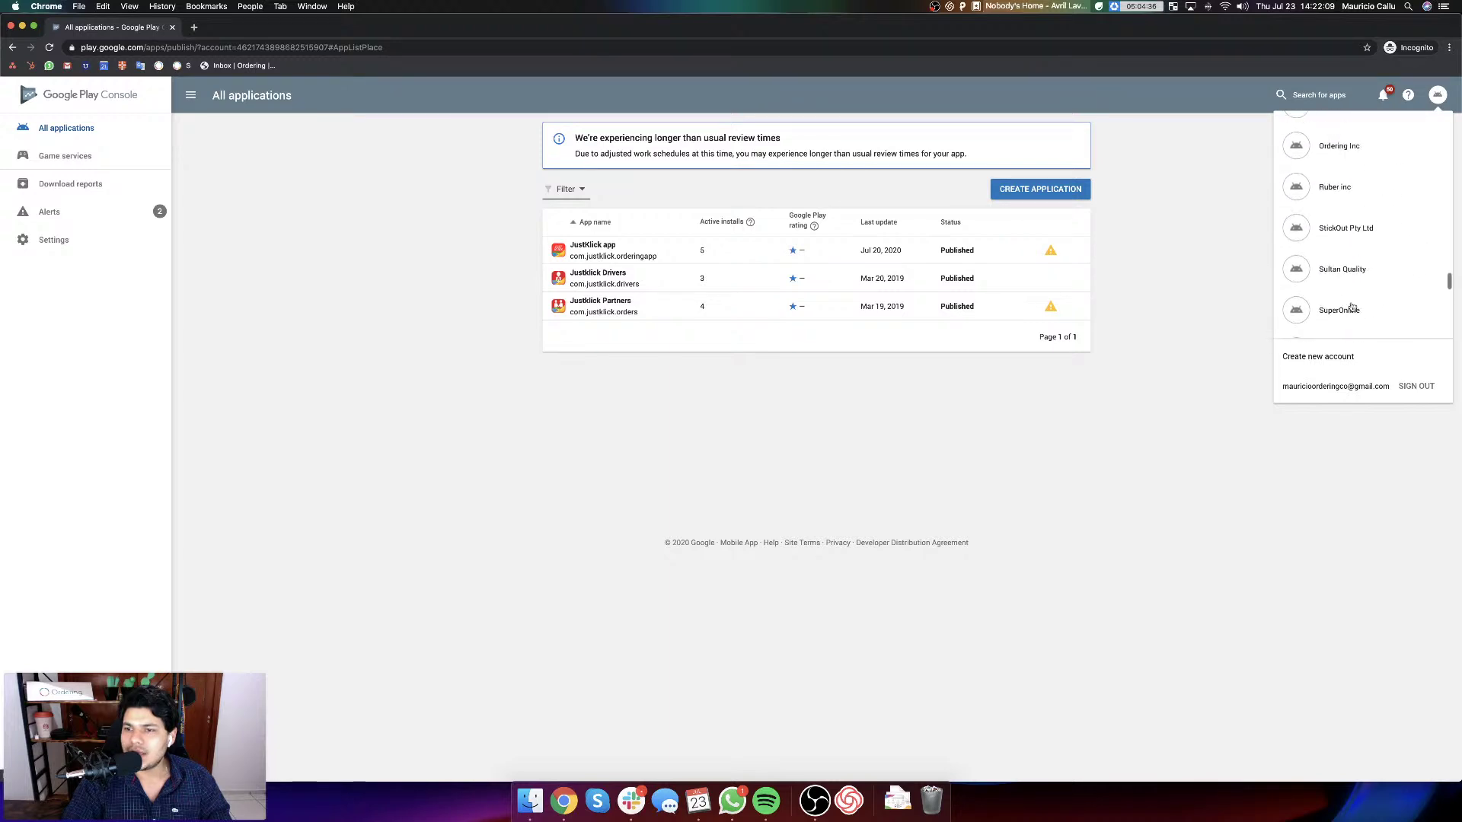
left_click(1340, 276)
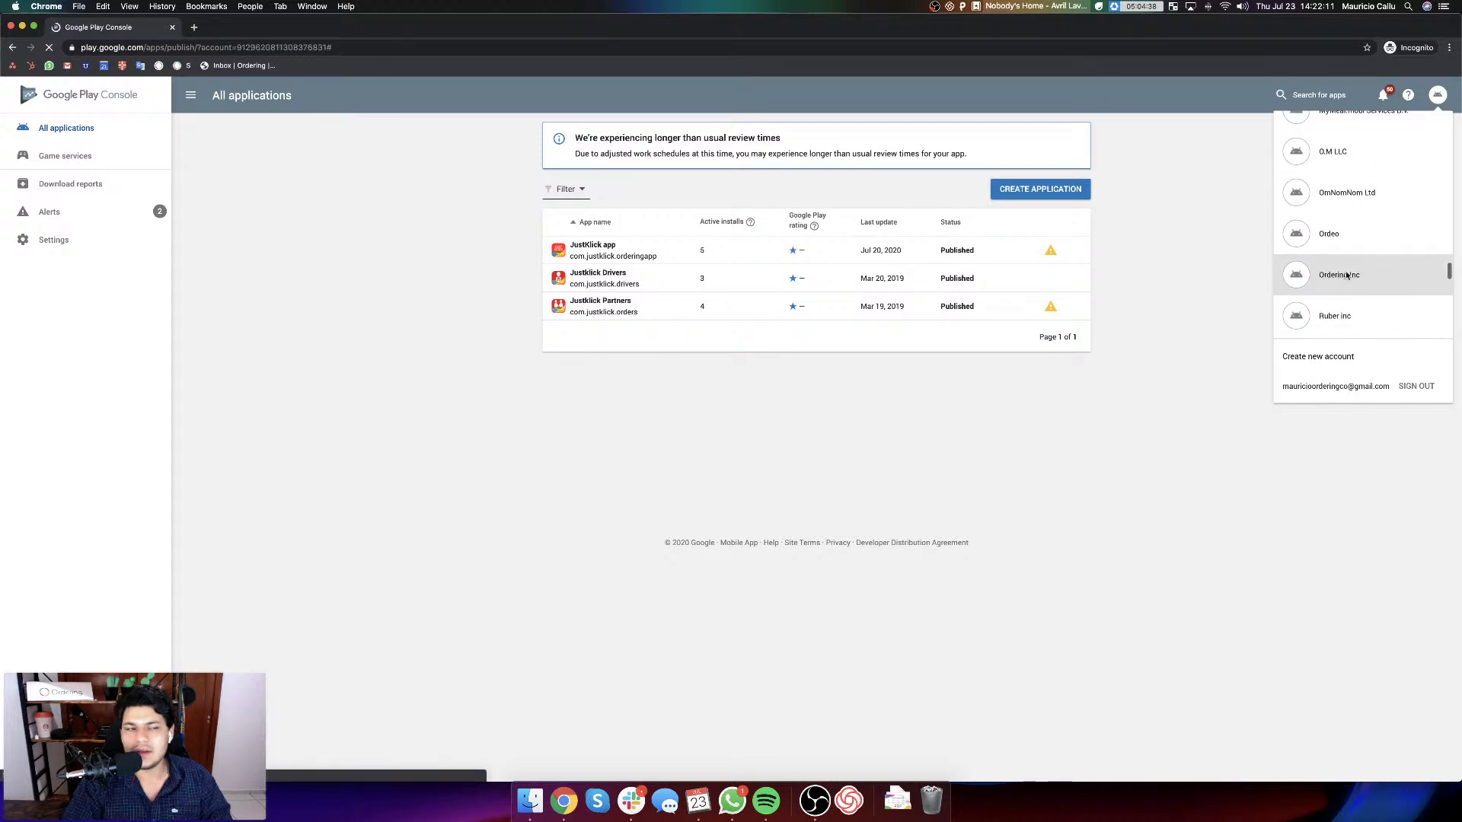
key("super+plus")
key("super+plus")
key("super+plus")
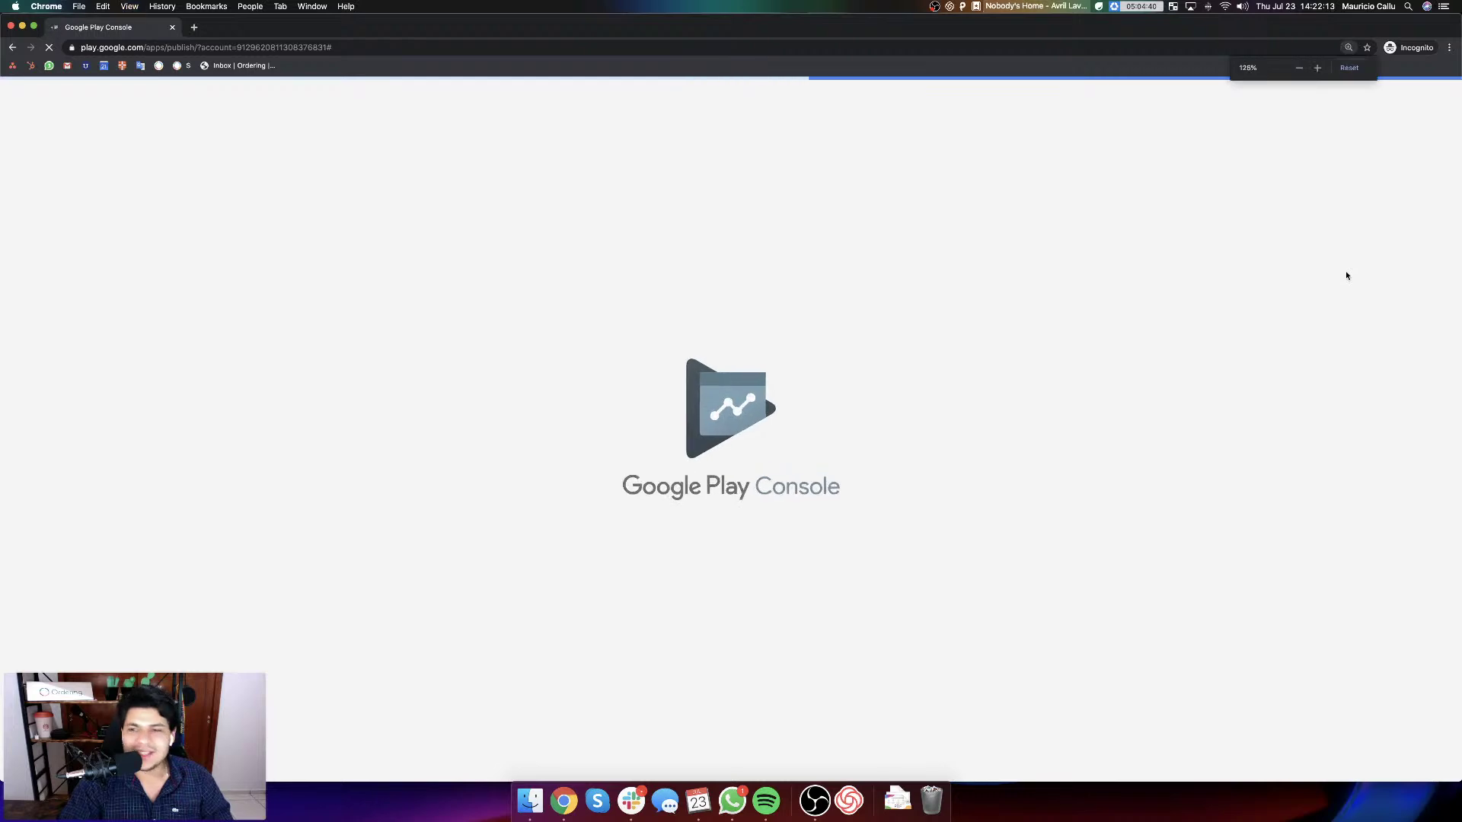
key("XF86AudioLowerVolume")
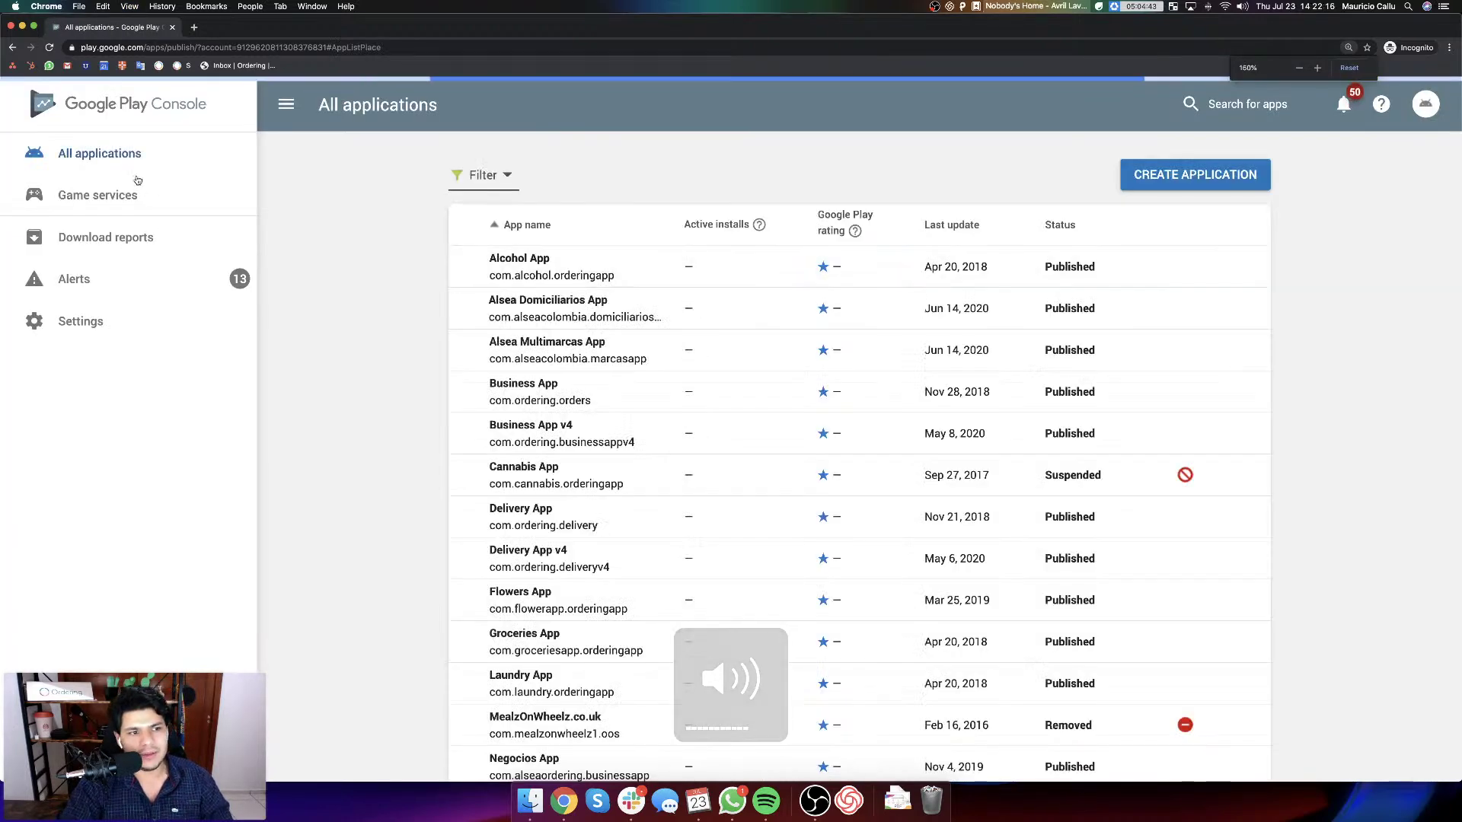
Browse Game services, account details and All applications, then view the Current alerts
left_click(135, 192)
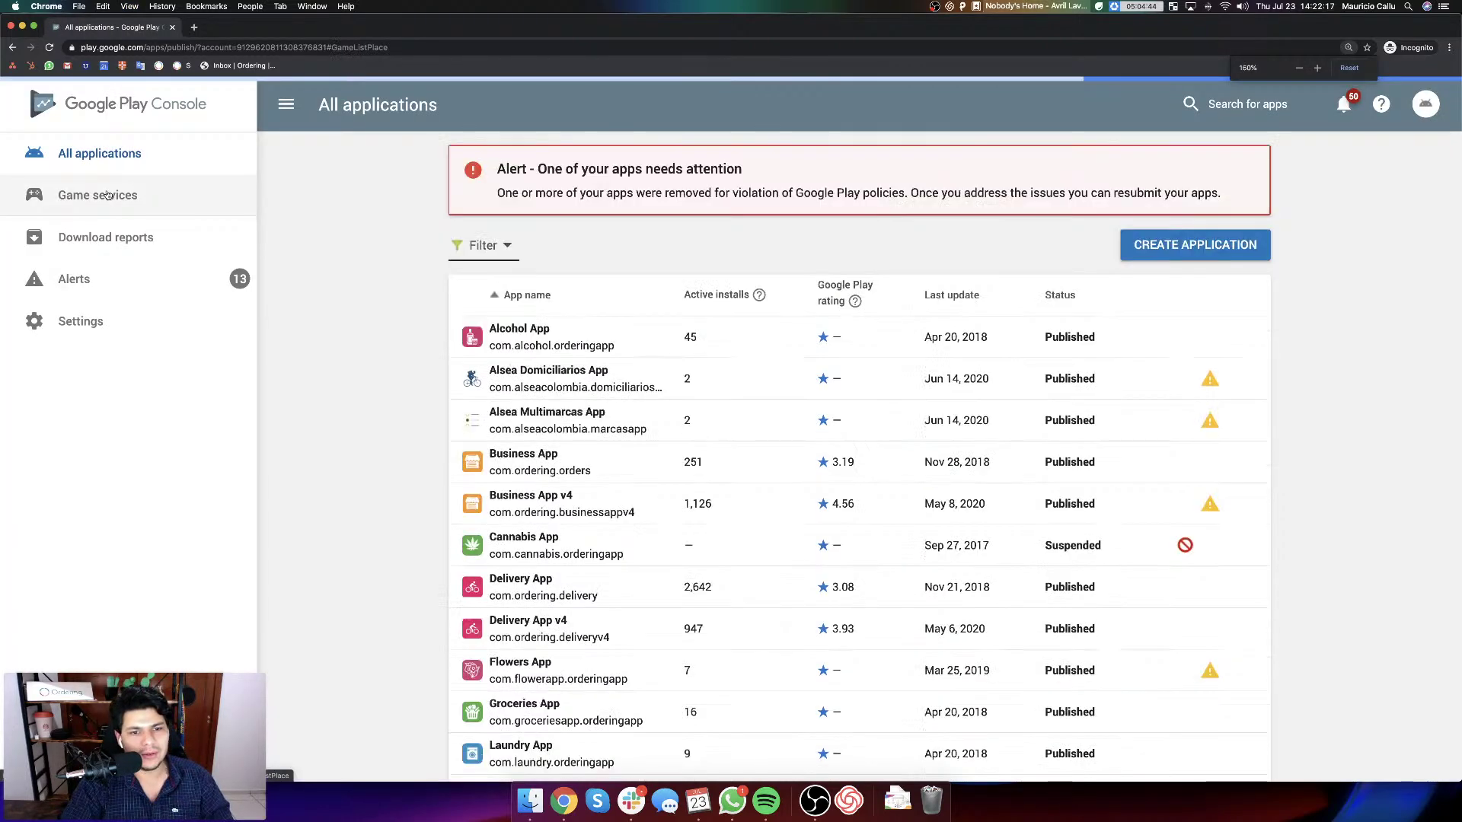
left_click(97, 157)
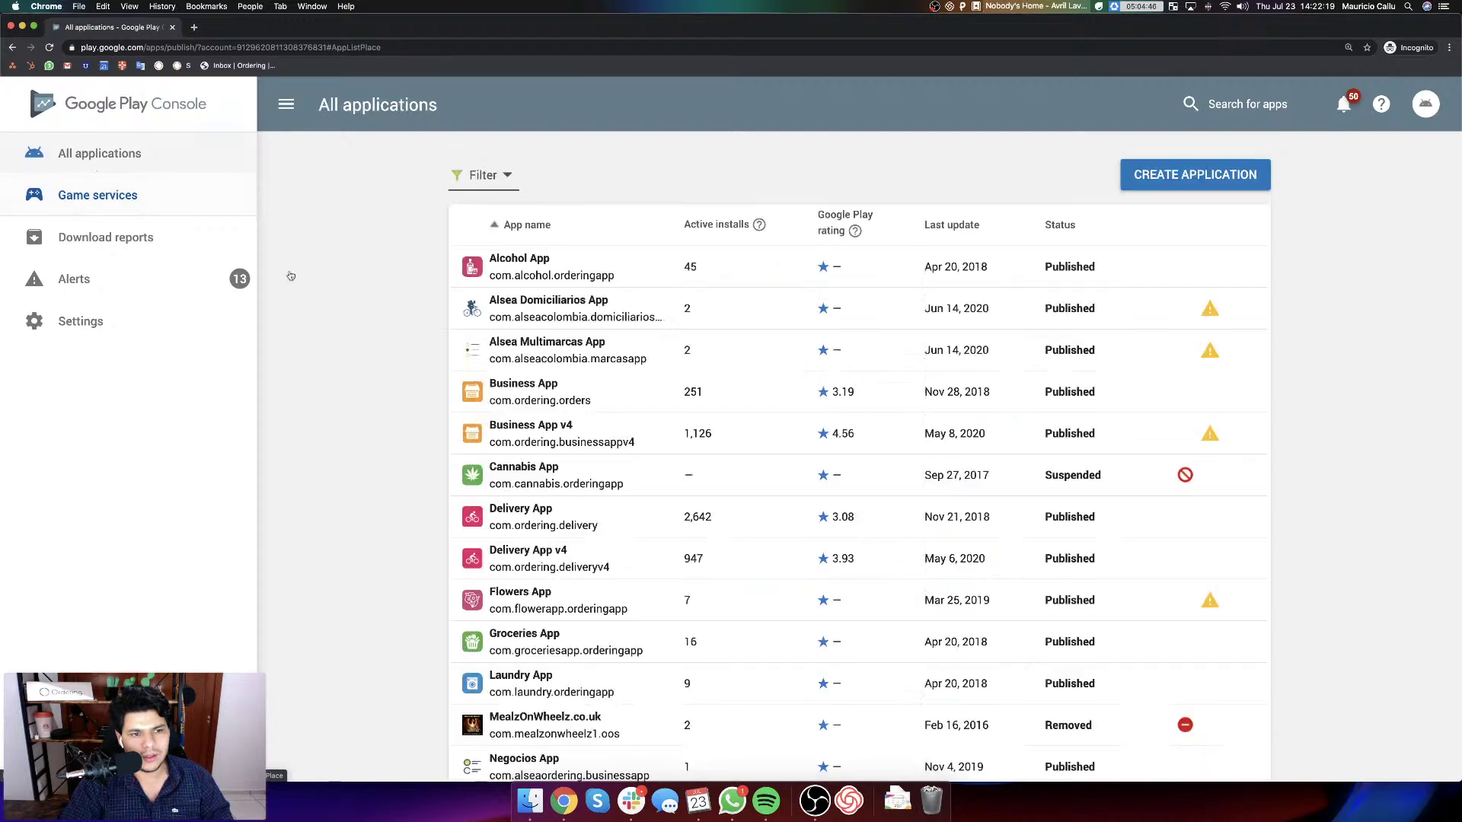
scroll(615, 390, "down", 10)
scroll(623, 395, "up", 10)
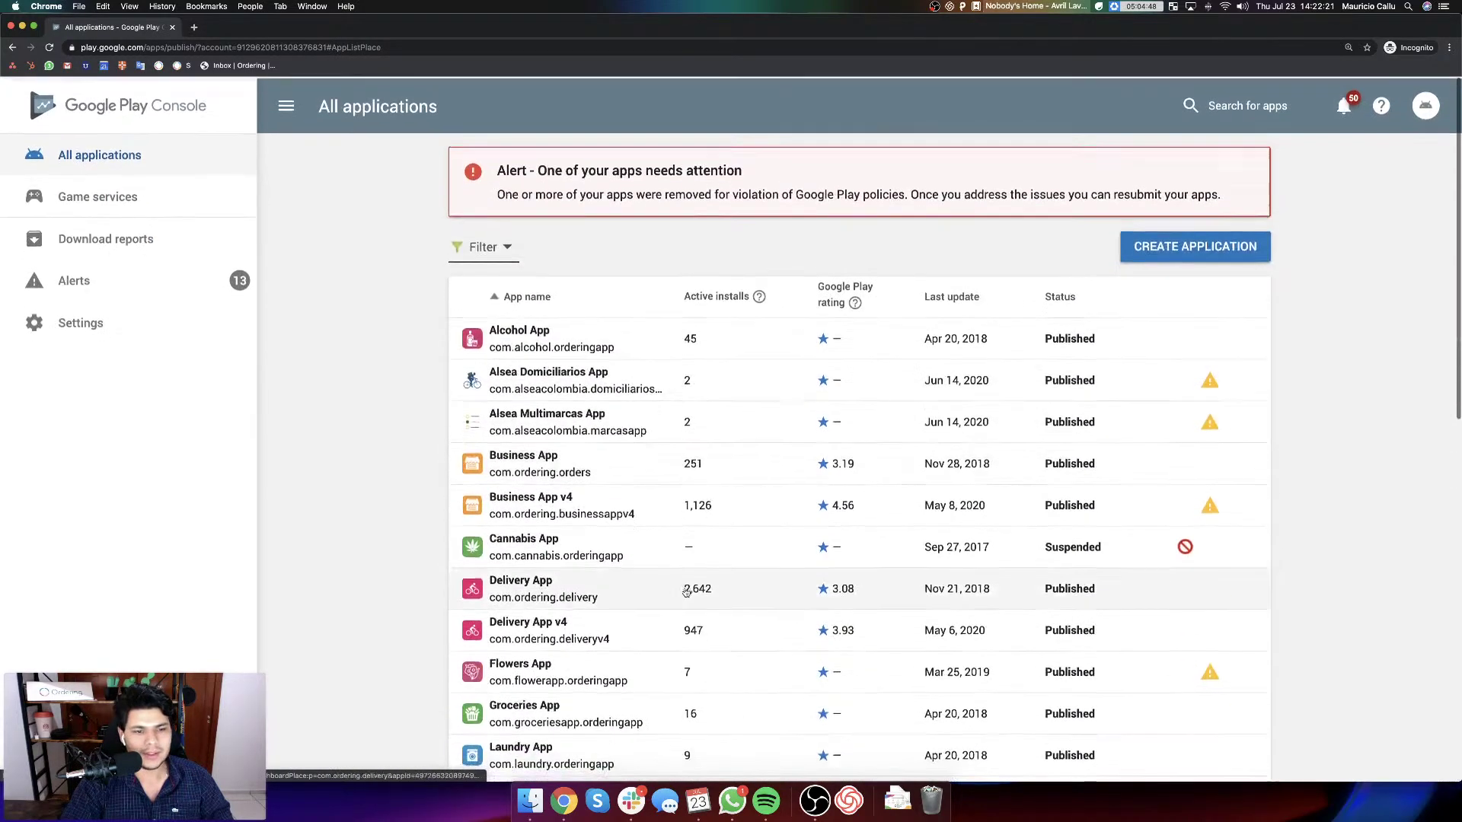
scroll(688, 592, "down", 10)
left_click(88, 199)
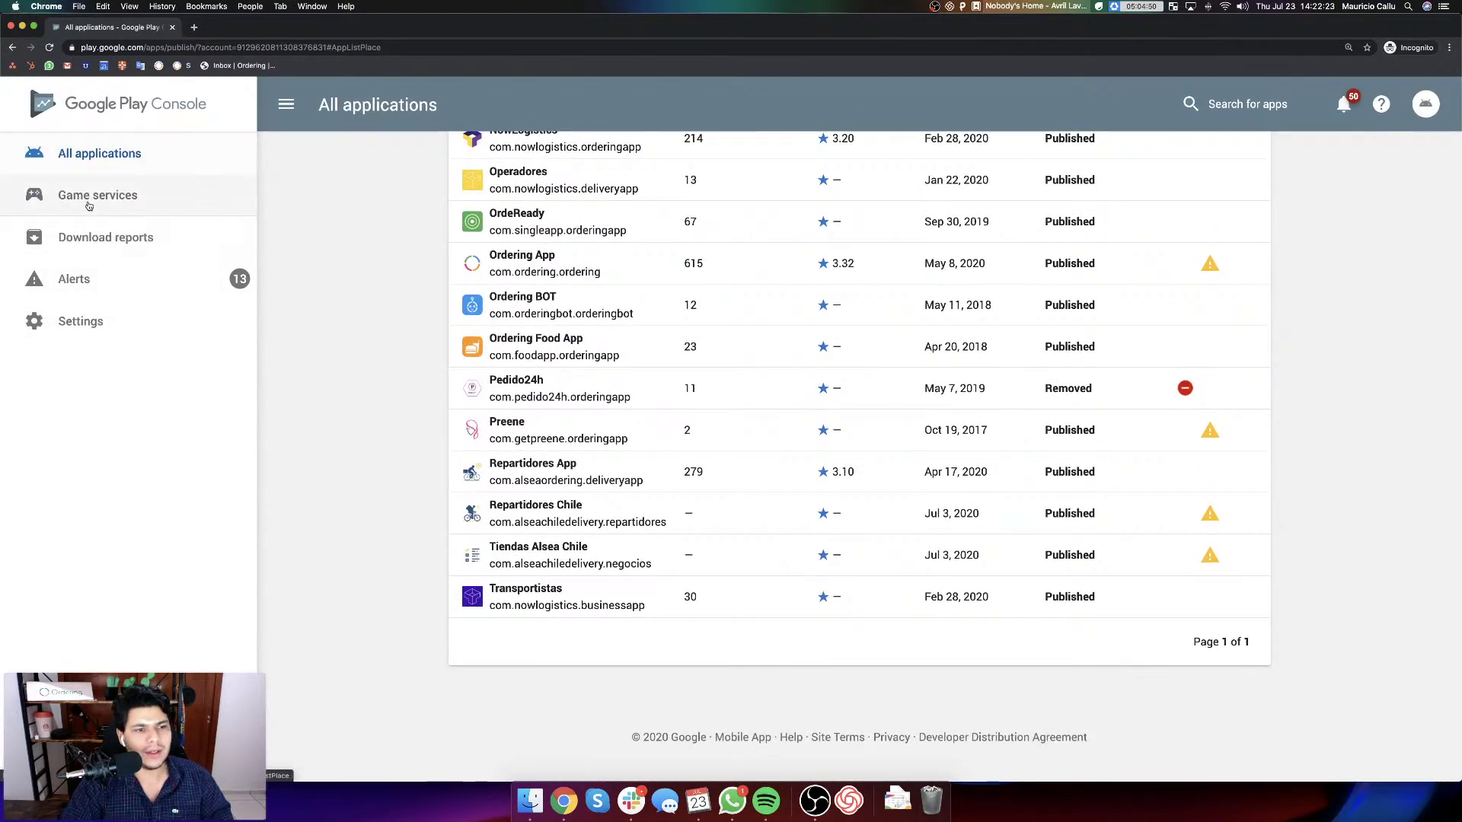
left_click(84, 321)
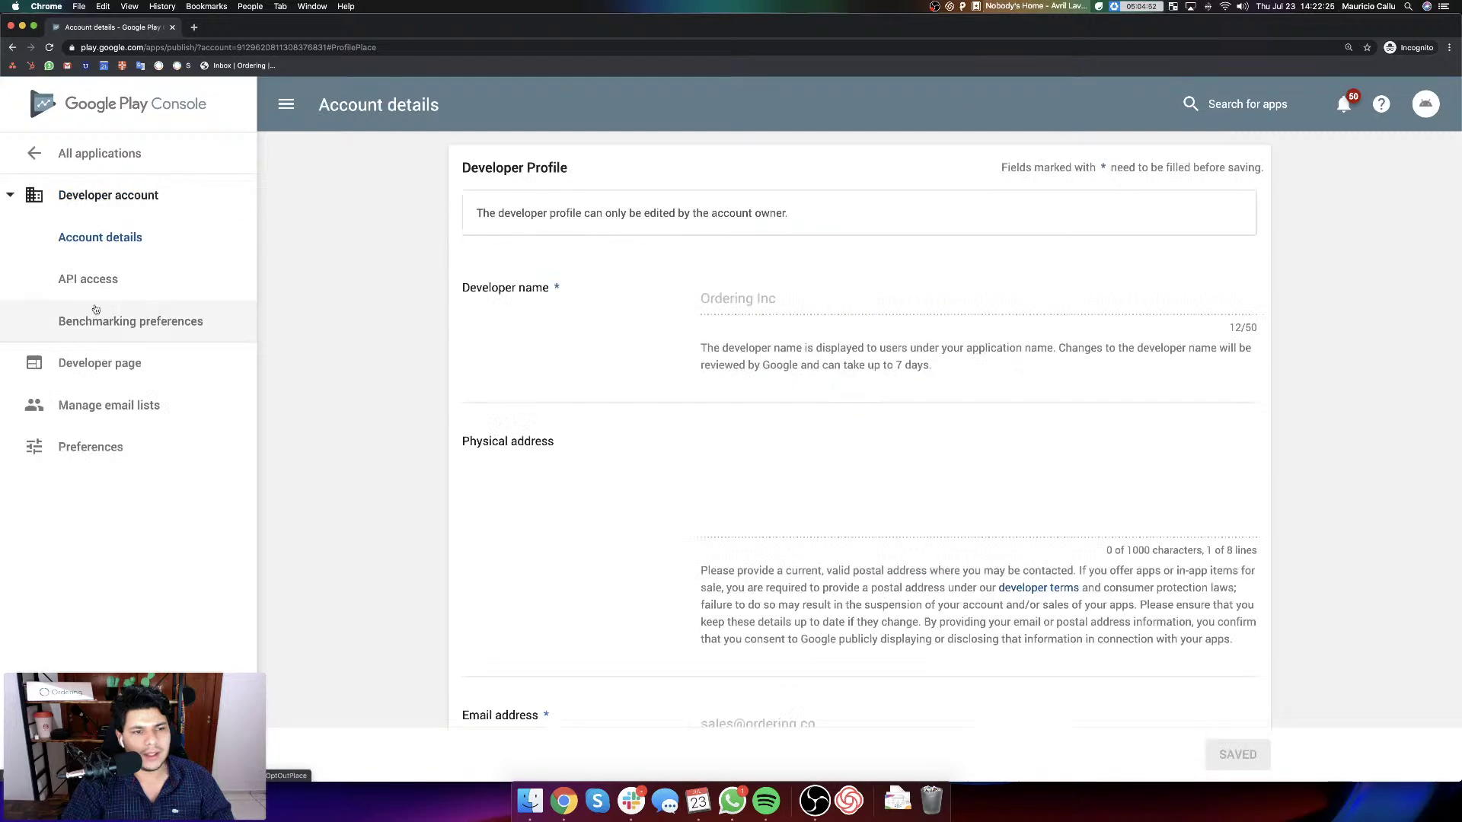
left_click(92, 155)
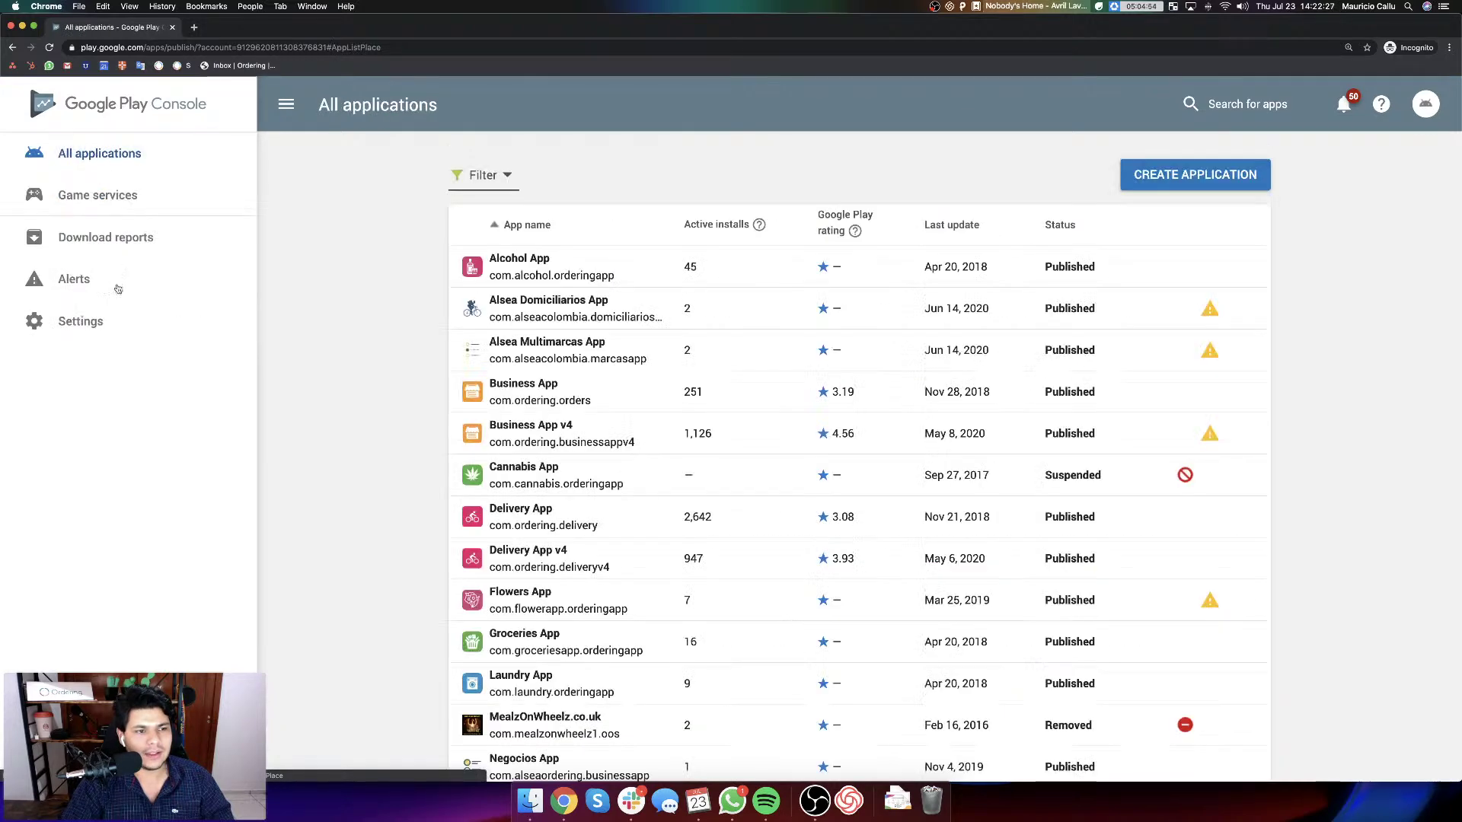
left_click(75, 281)
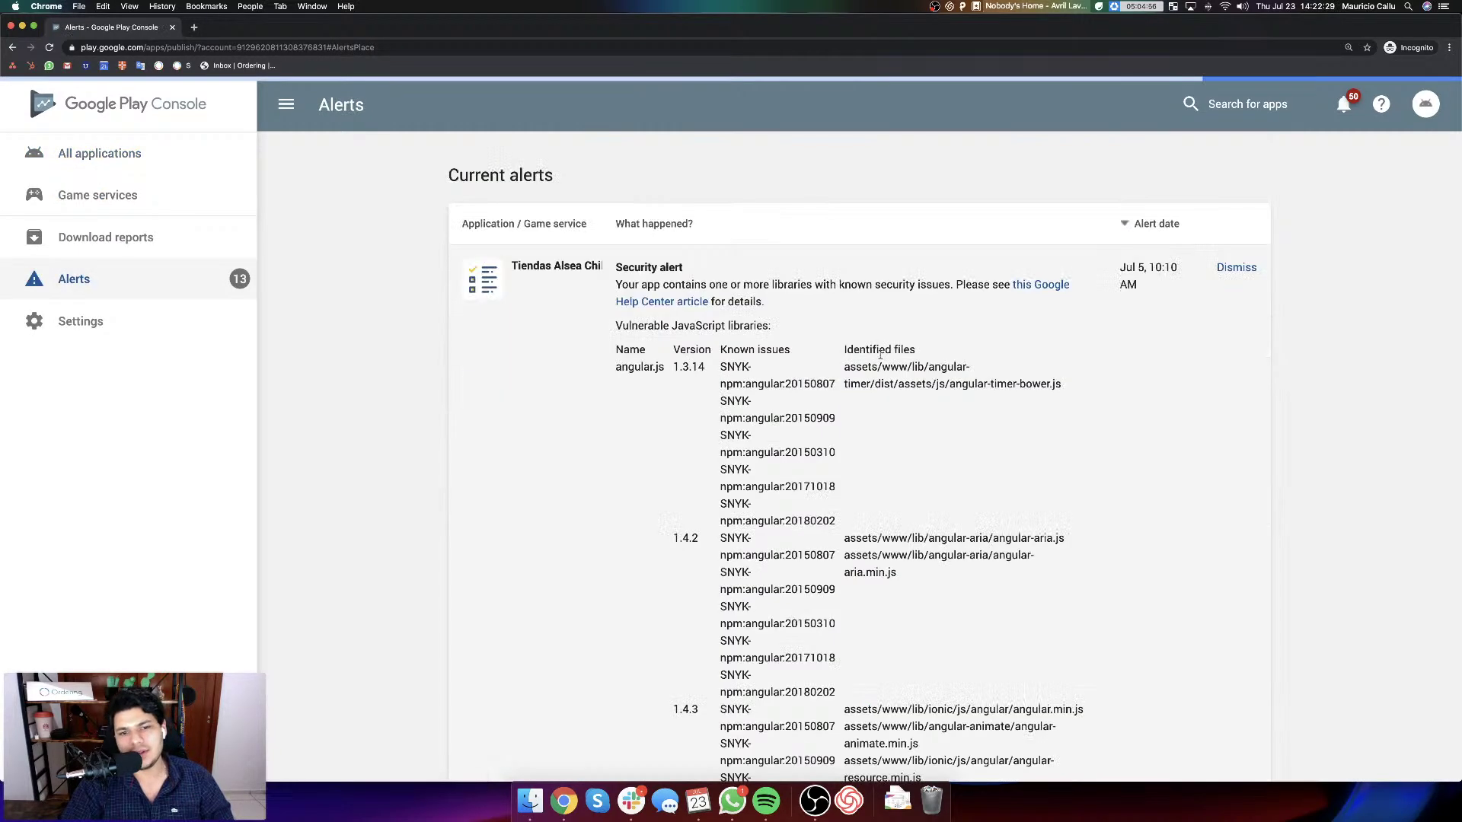
scroll(1047, 460, "down", 5)
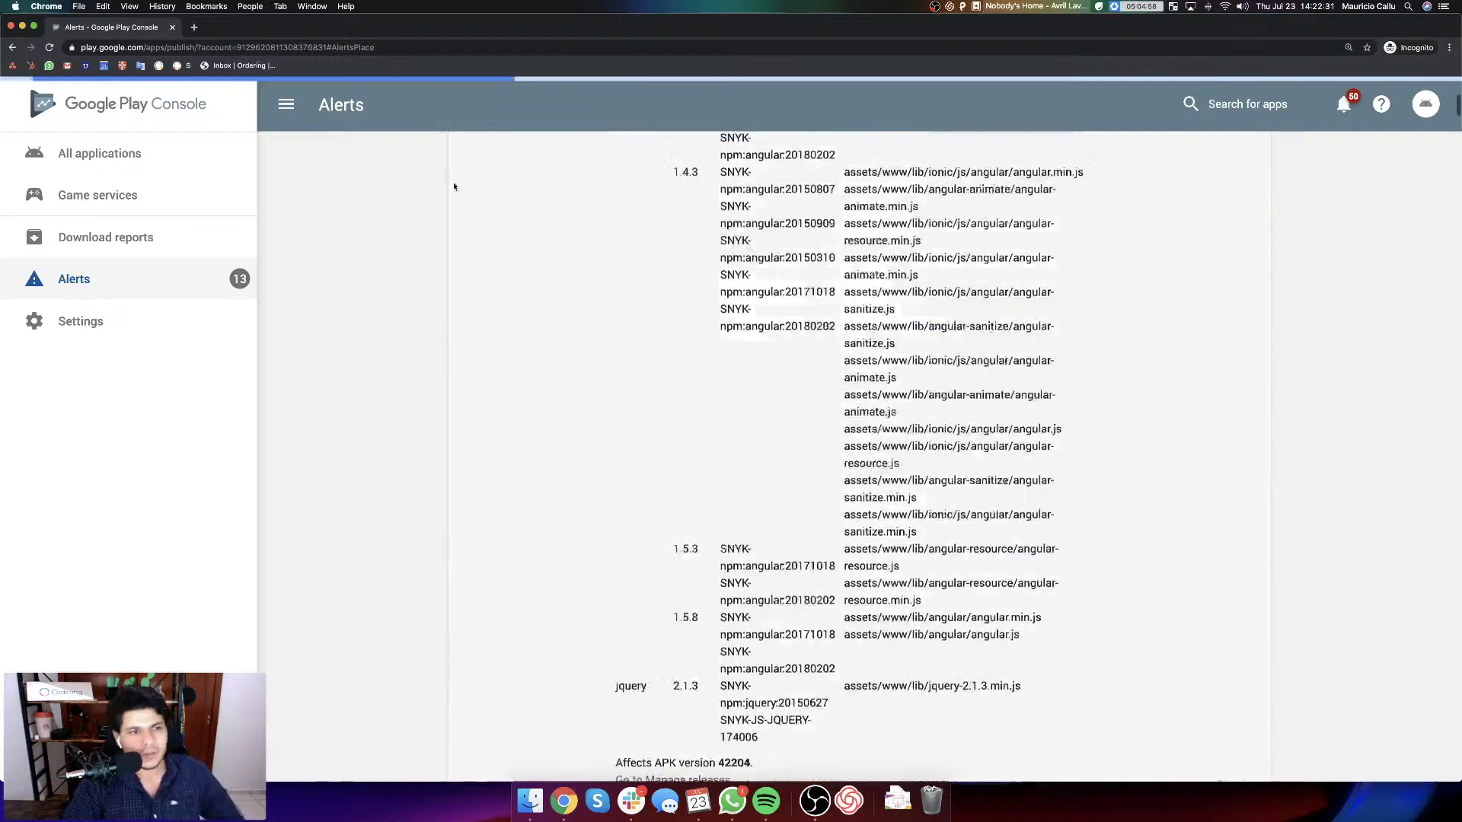